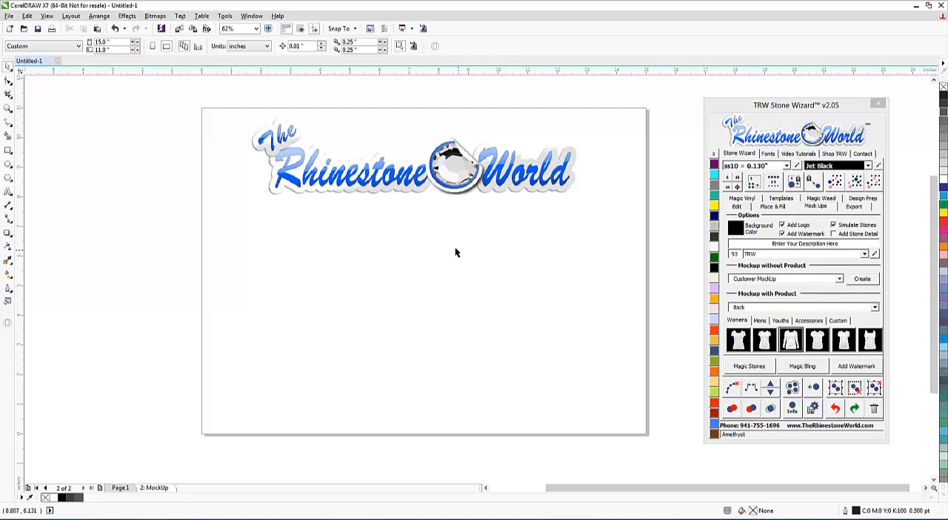
# Move the Rhinestone World logo slightly to the right on the page.
pyautogui.moveTo(367, 178); pyautogui.dragTo(374, 181)
pyautogui.click(458, 273)
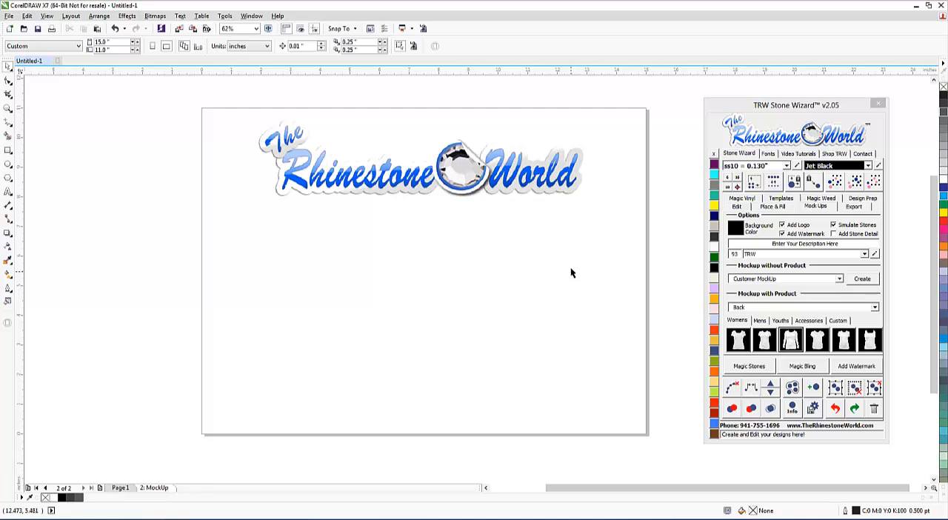
# Add the artistic text BASEBALL below the logo and scale it up to about 8 in wide.
pyautogui.click(9, 193)
pyautogui.click(366, 260)
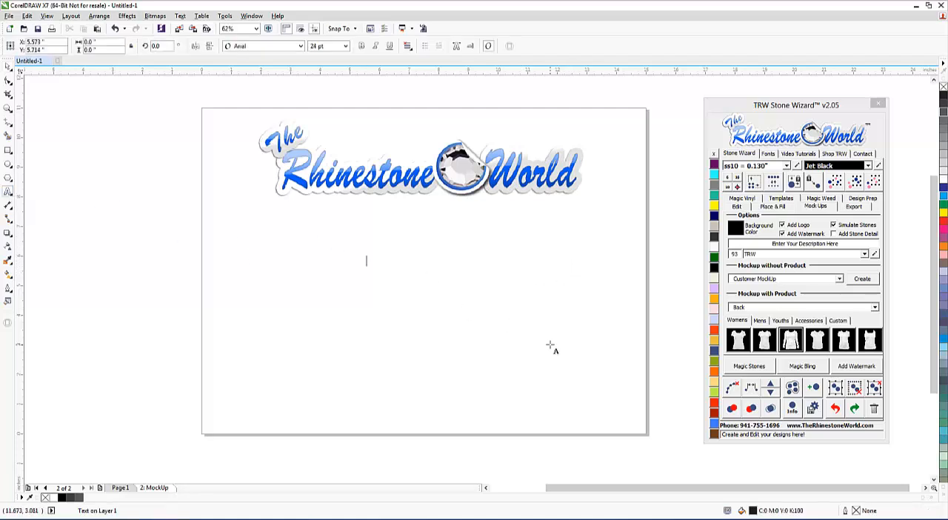
pyautogui.write('BASEBALL')
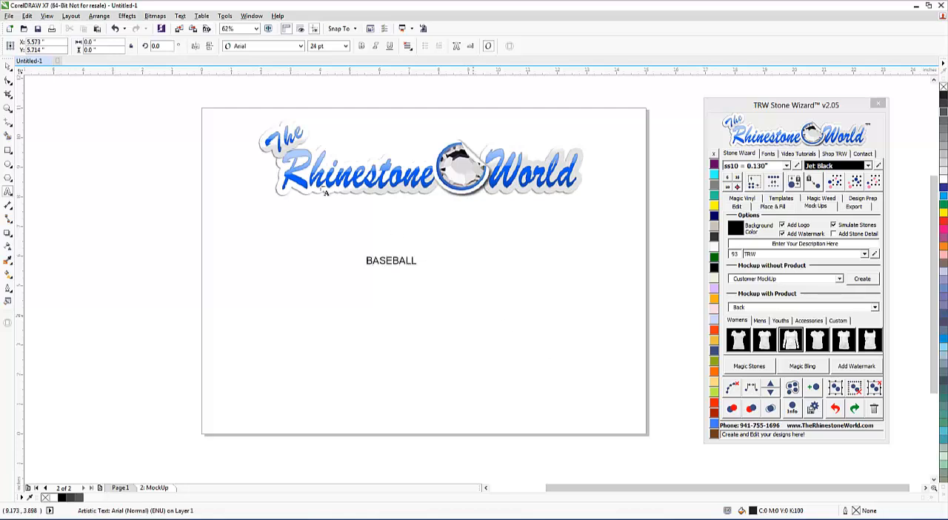
pyautogui.click(9, 65)
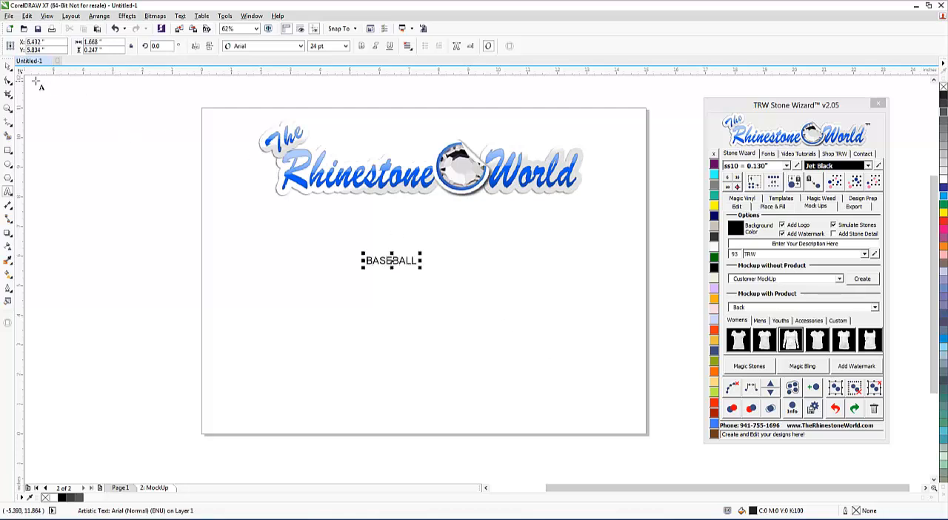
pyautogui.moveTo(421, 255); pyautogui.dragTo(555, 283)
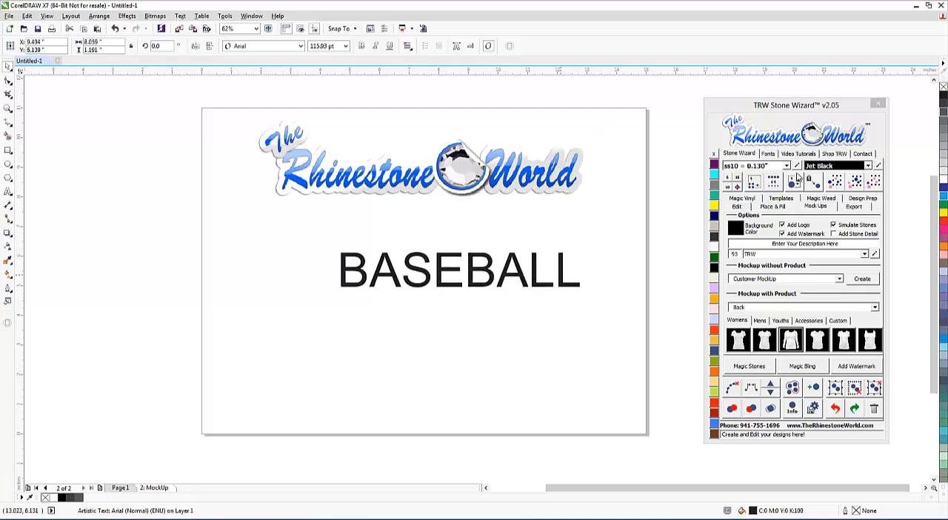
# Set the BASEBALL text in the Impact font, then enlarge it to about 9.6 in wide and roughly centre it under the logo.
pyautogui.click(769, 153)
pyautogui.doubleClick(750, 279)
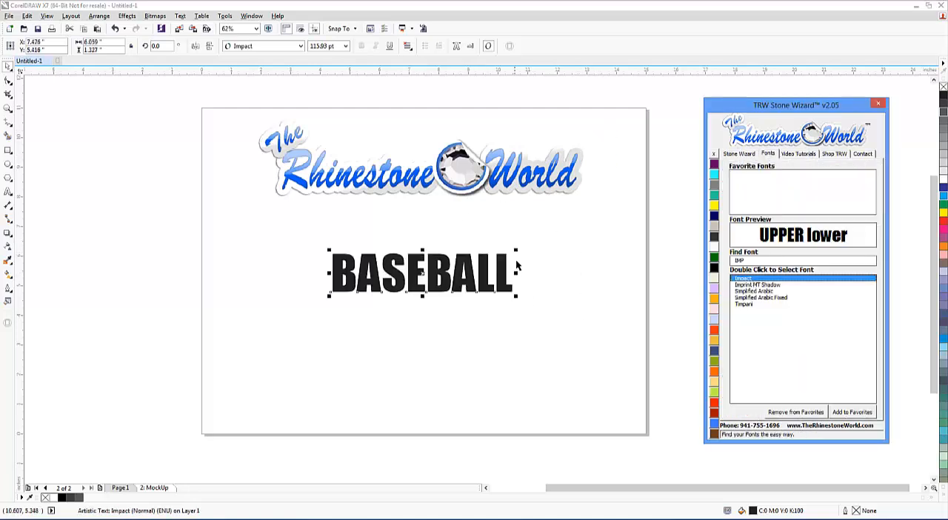
pyautogui.moveTo(516, 250); pyautogui.dragTo(621, 190)
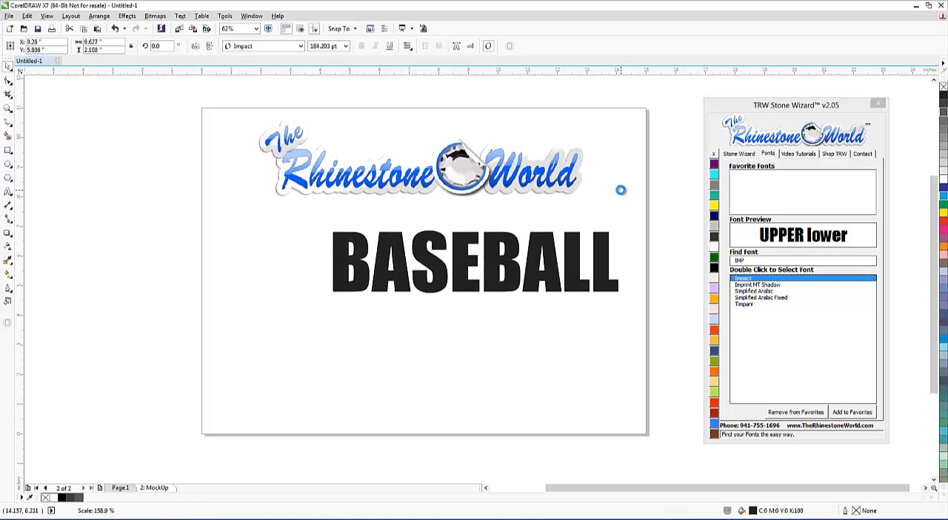
pyautogui.moveTo(602, 266); pyautogui.dragTo(557, 271)
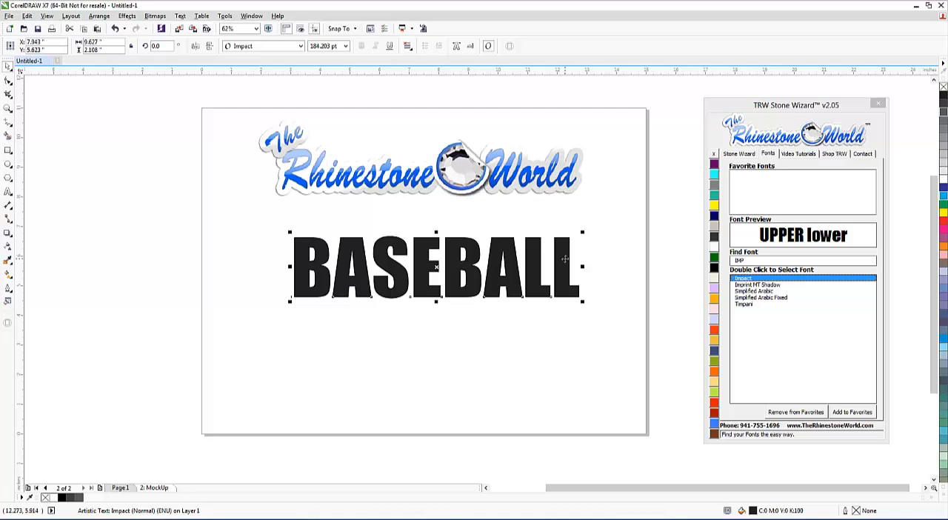
# Replace the word BASEBALL with MUSTANGS.
pyautogui.doubleClick(564, 259)
pyautogui.moveTo(576, 263); pyautogui.dragTo(301, 267)
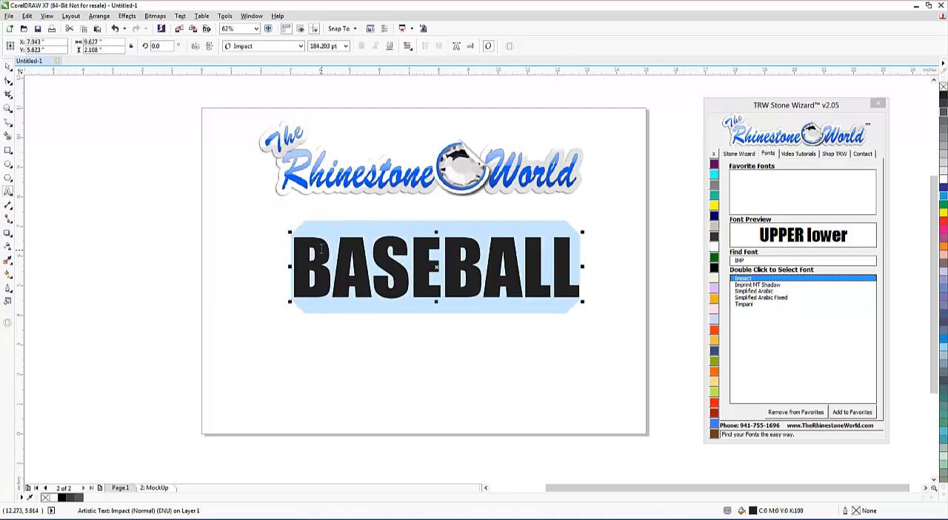
pyautogui.write('MUSTNAGS')
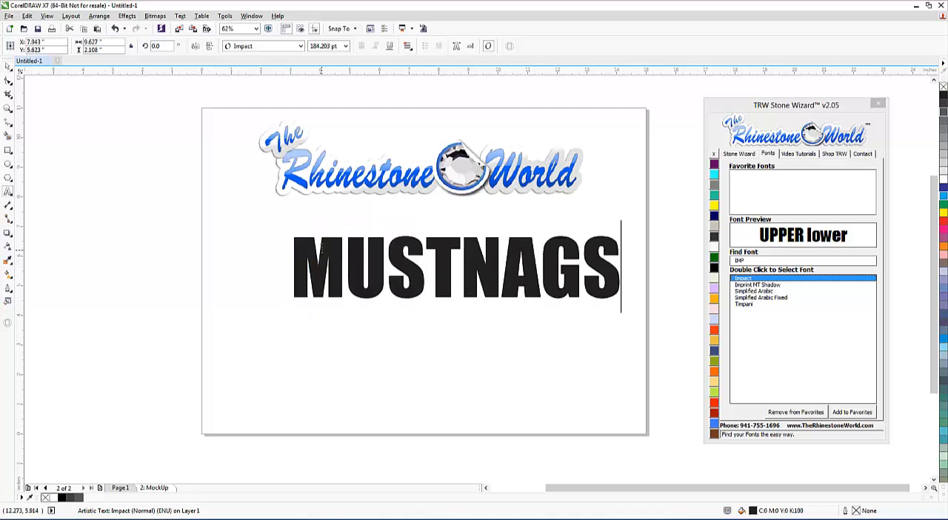
pyautogui.press('BackSpace')
pyautogui.press('BackSpace')
pyautogui.press('BackSpace')
pyautogui.press('BackSpace')
pyautogui.write('A')
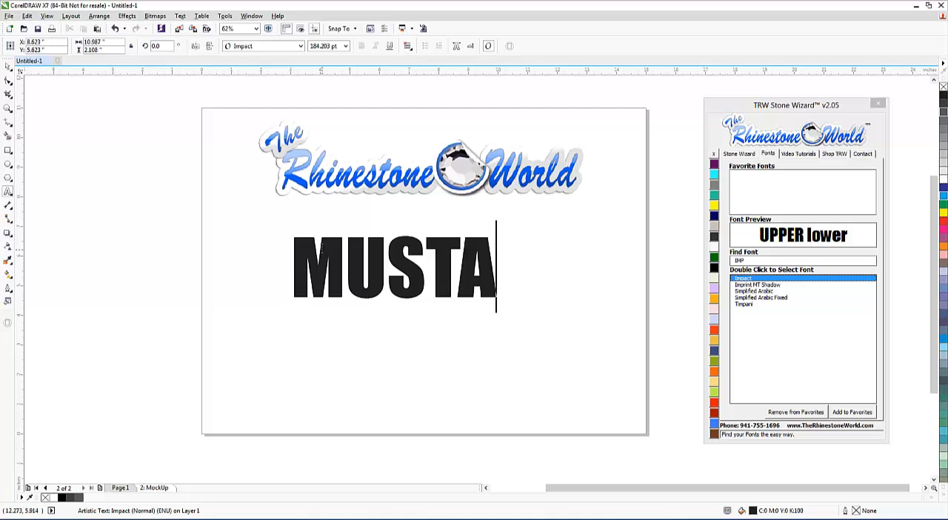
pyautogui.write('NGS')
pyautogui.press('Escape')
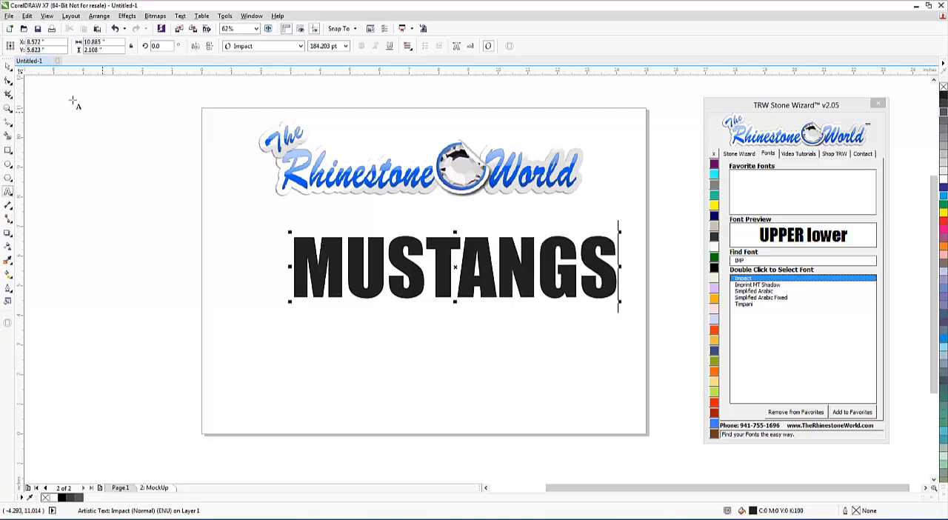
pyautogui.click(8, 66)
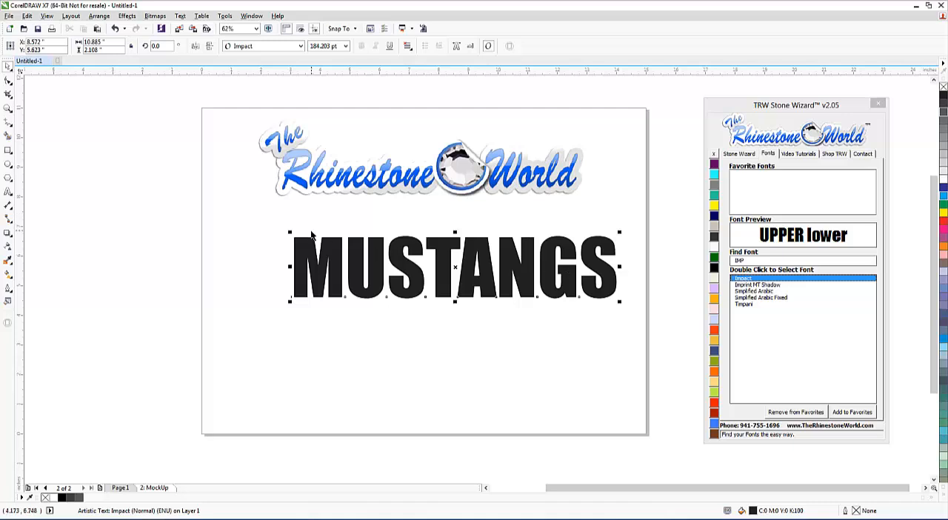
# Narrow MUSTANGS to about 9.5 in wide and place a copy directly below it that reads VOLLEYBALL.
pyautogui.moveTo(620, 267); pyautogui.dragTo(268, 333)
pyautogui.rightClick(563, 335)
pyautogui.doubleClick(569, 348)
pyautogui.write('VOLLEYBALL')
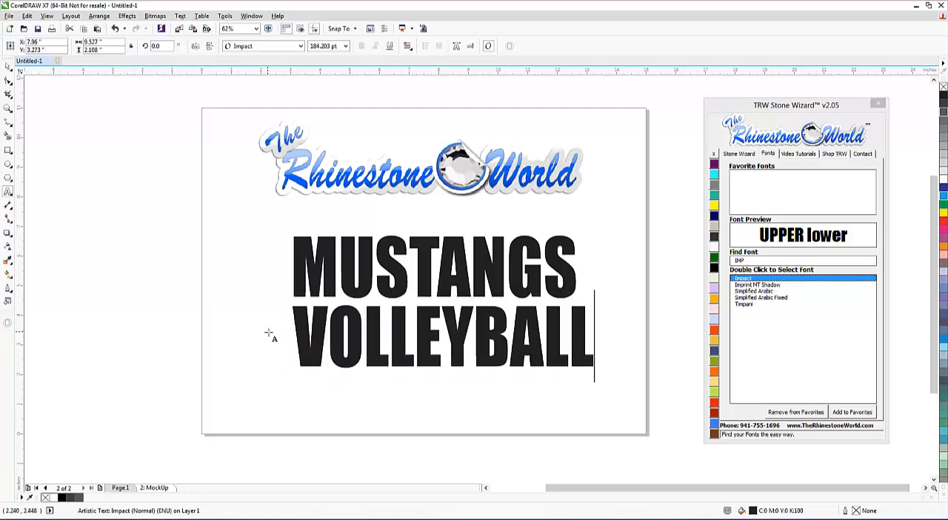
pyautogui.click(8, 66)
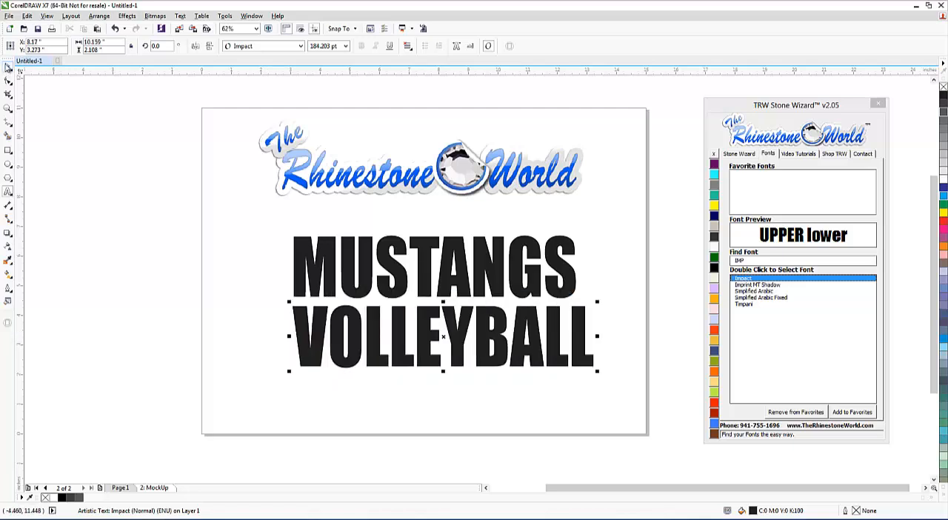
# Shrink VOLLEYBALL to about 0.96 in high and stretch it to about 5.5 in wide.
pyautogui.moveTo(597, 372); pyautogui.dragTo(498, 340)
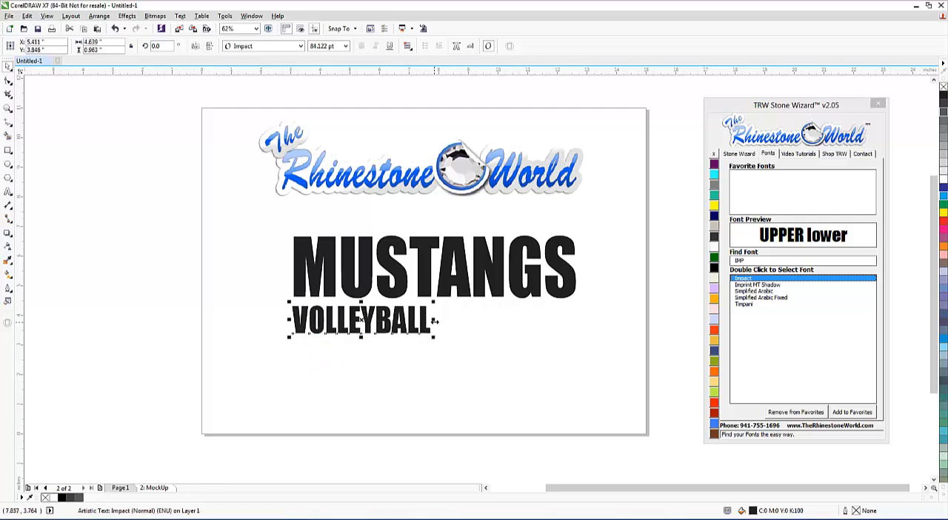
pyautogui.moveTo(442, 318); pyautogui.dragTo(459, 318)
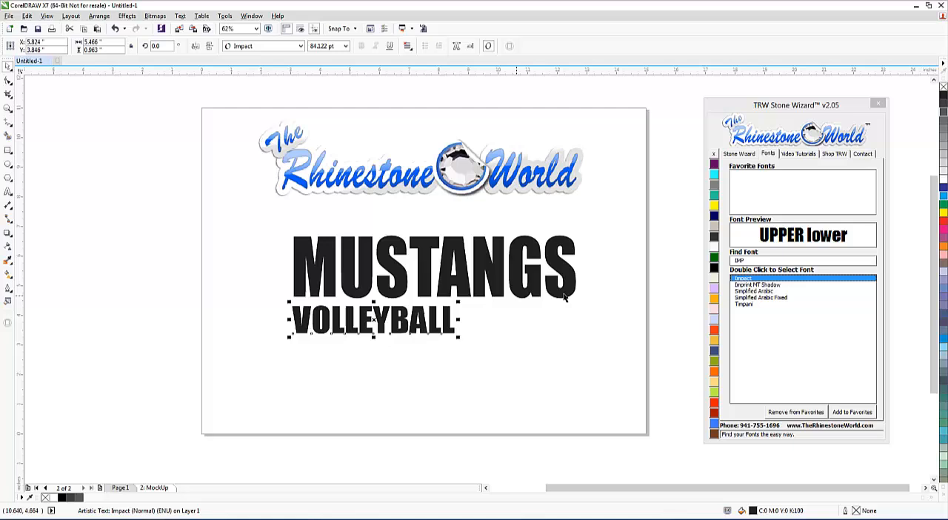
# Widen the letter spacing of VOLLEYBALL with Text Spacing so the word matches the width of MUSTANGS.
pyautogui.click(739, 153)
pyautogui.click(744, 205)
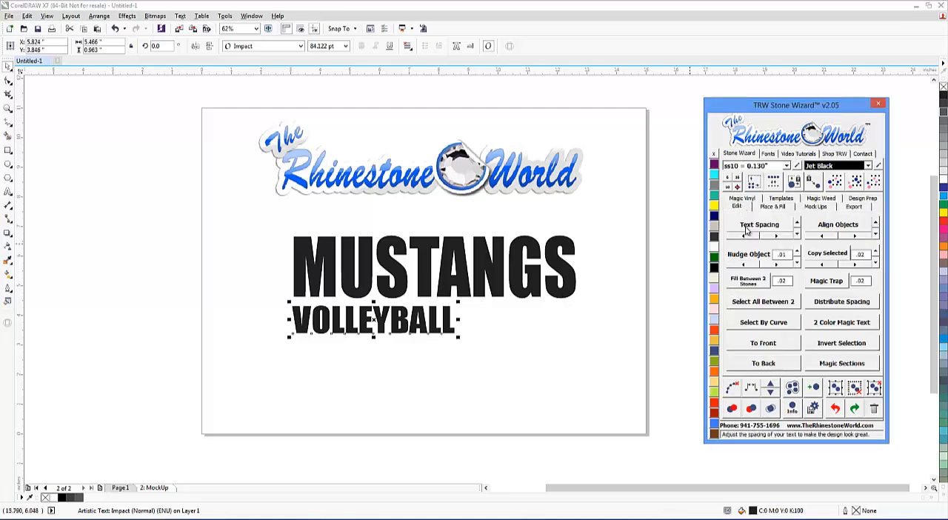
pyautogui.click(750, 225)
pyautogui.moveTo(459, 338); pyautogui.dragTo(574, 335)
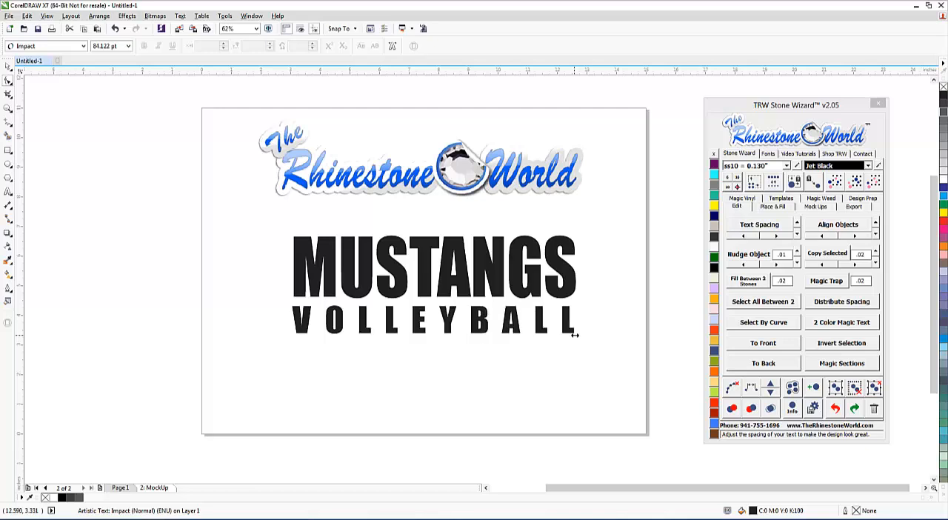
pyautogui.click(7, 66)
pyautogui.click(127, 223)
# Shift VOLLEYBALL slightly downward to fine-tune the gap beneath MUSTANGS.
pyautogui.scroll(2, 450, 328)
pyautogui.click(446, 315)
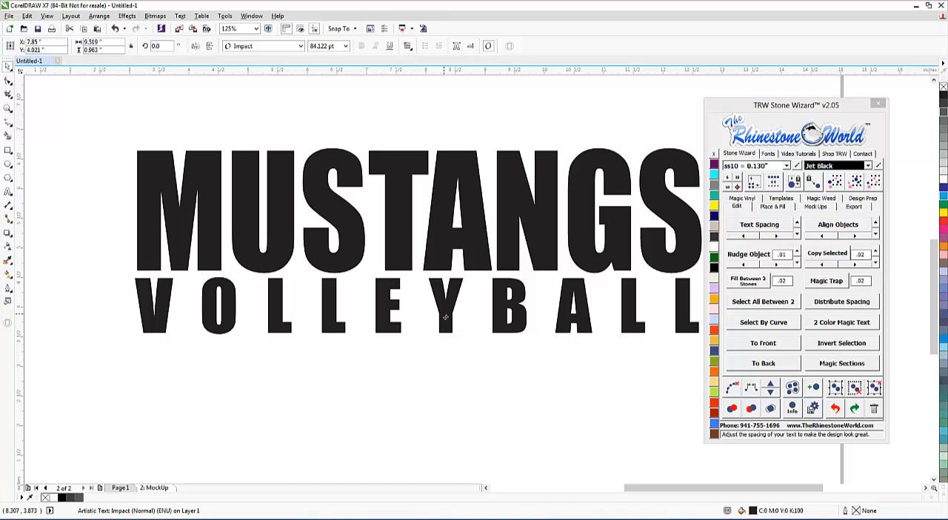
pyautogui.moveTo(445, 328); pyautogui.dragTo(446, 332)
pyautogui.click(446, 376)
pyautogui.scroll(-2, 446, 376)
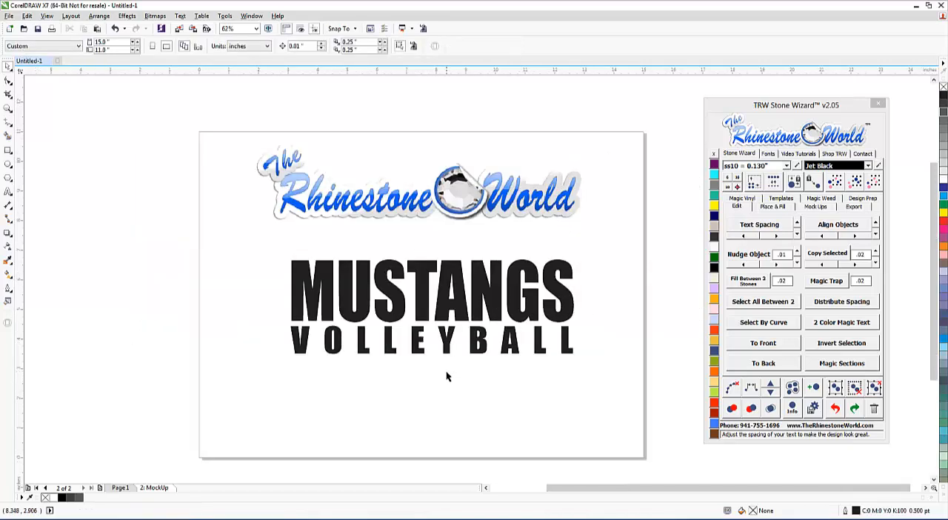
pyautogui.moveTo(596, 241); pyautogui.dragTo(268, 394)
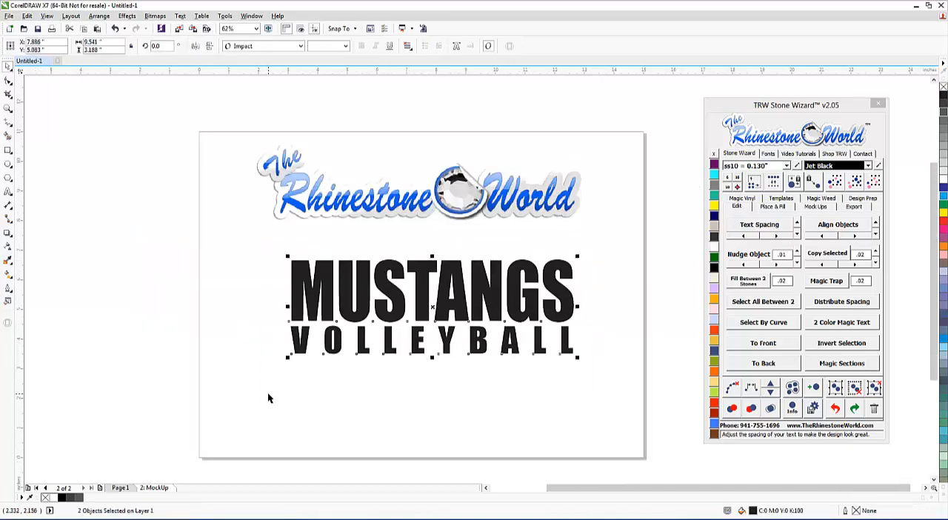
pyautogui.click(468, 385)
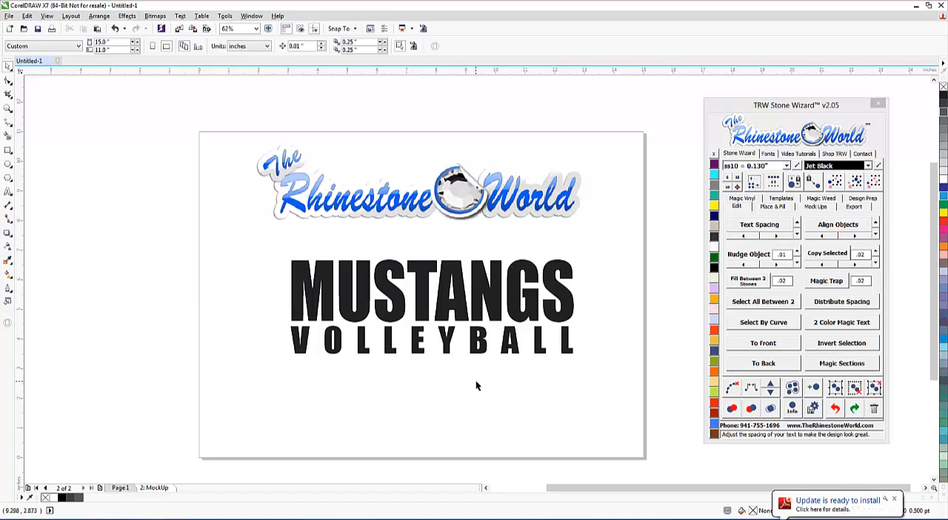
pyautogui.click(501, 310)
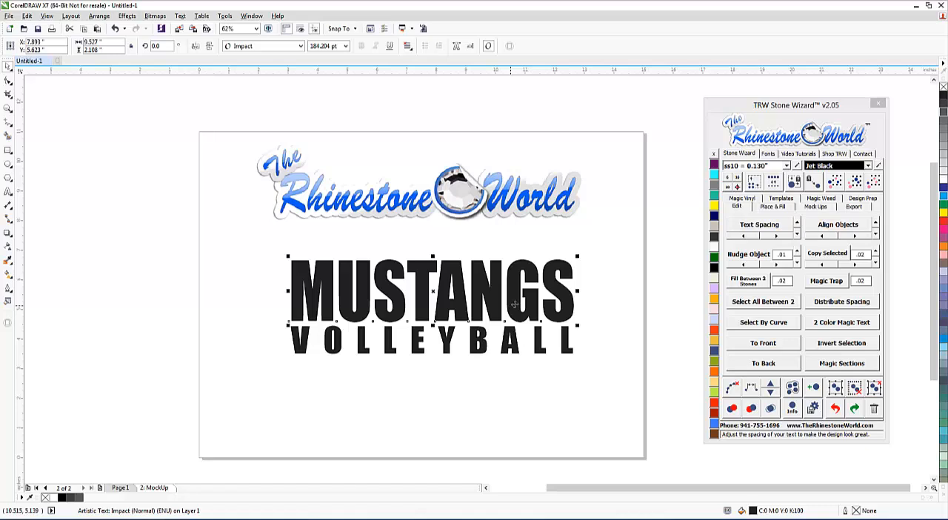
pyautogui.click(599, 289)
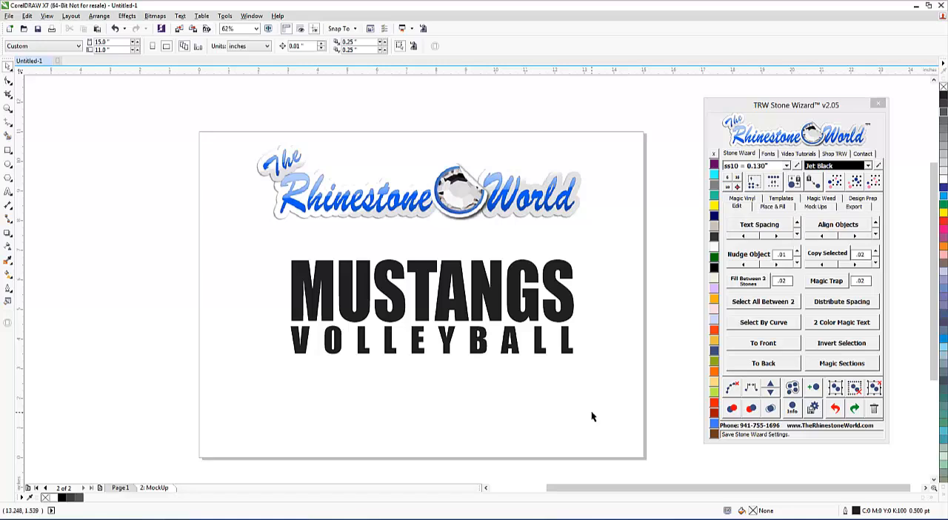
# Fill MUSTANGS with the Magic Vinyl Fashion pattern 003, and replace that fill with Fashion pattern 001.
pyautogui.click(739, 199)
pyautogui.click(755, 372)
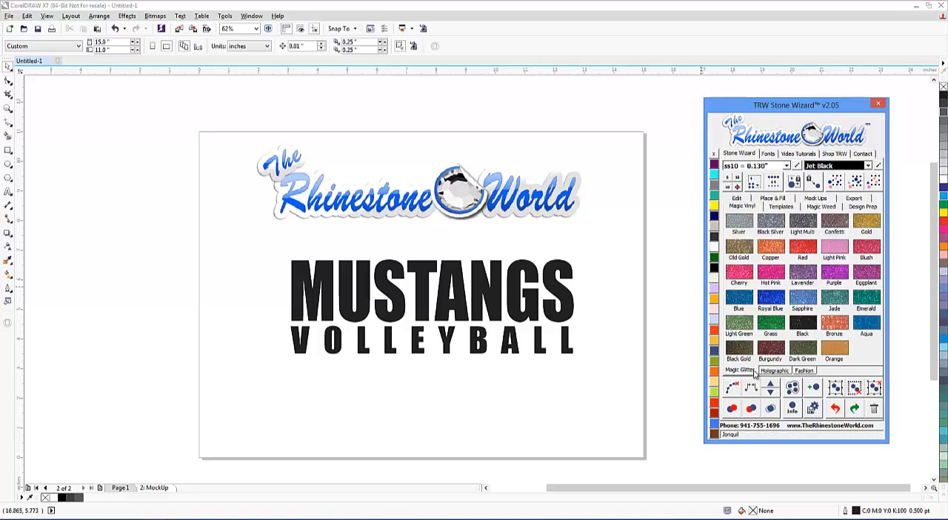
pyautogui.click(774, 370)
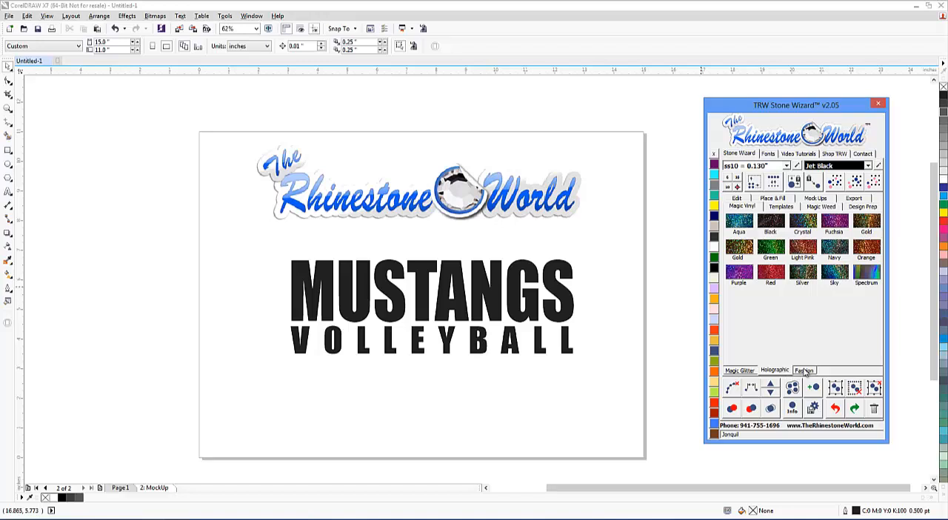
pyautogui.click(805, 372)
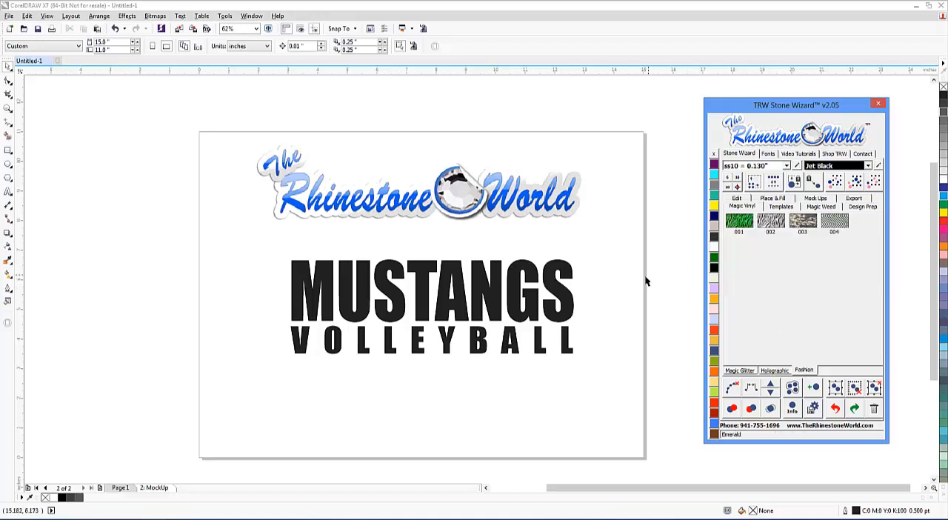
pyautogui.click(621, 287)
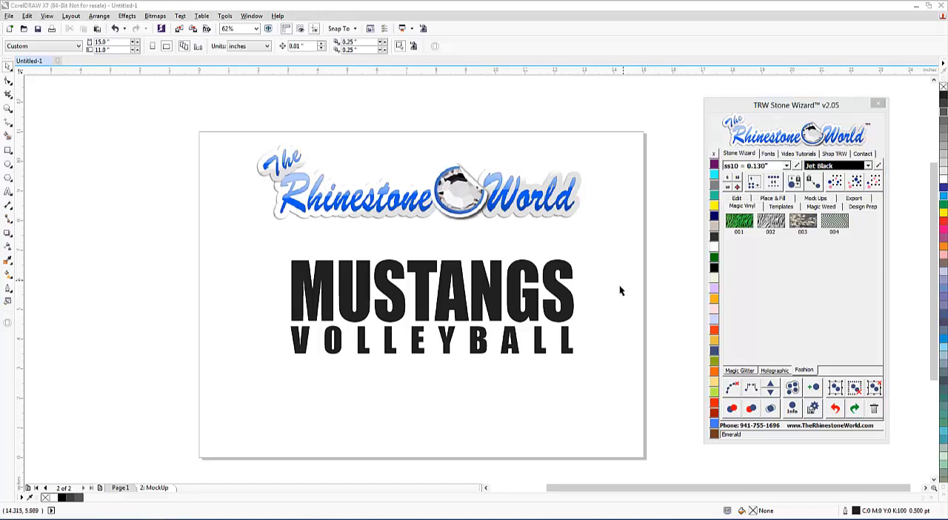
pyautogui.click(577, 305)
pyautogui.click(805, 223)
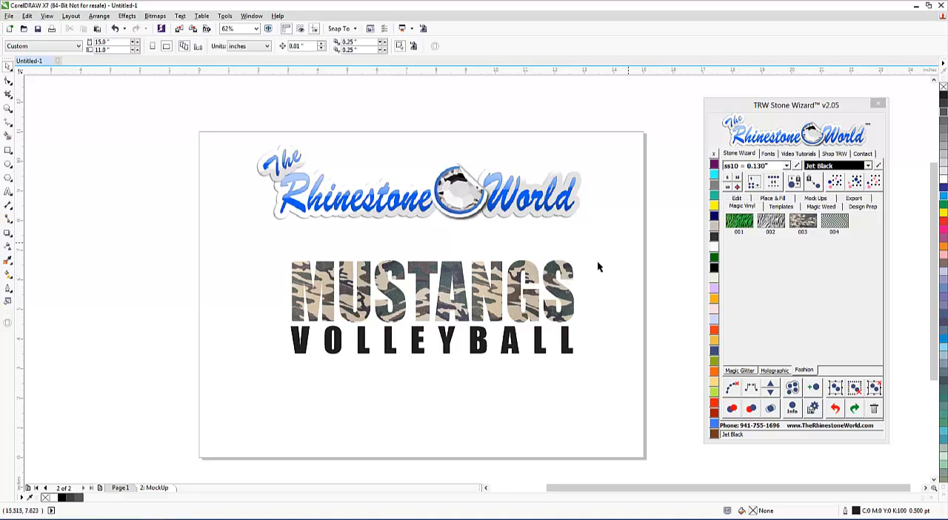
pyautogui.click(554, 287)
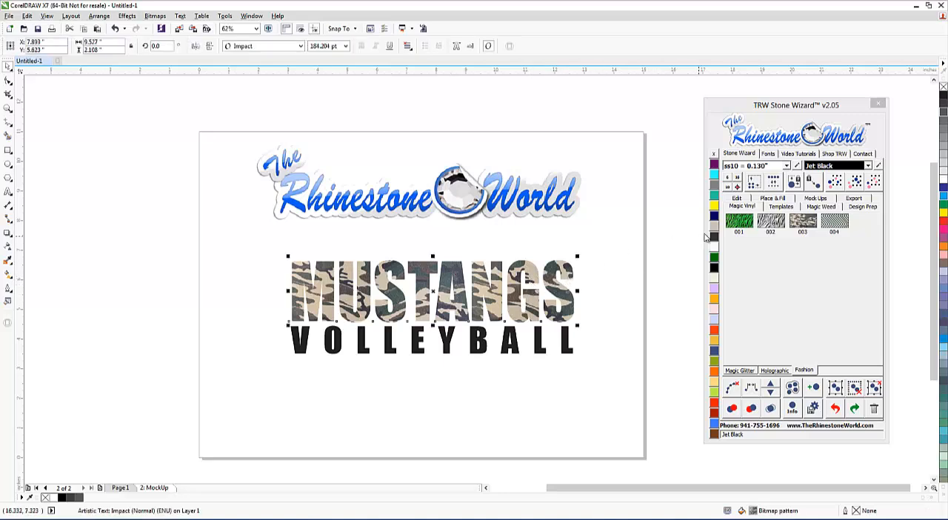
pyautogui.click(739, 221)
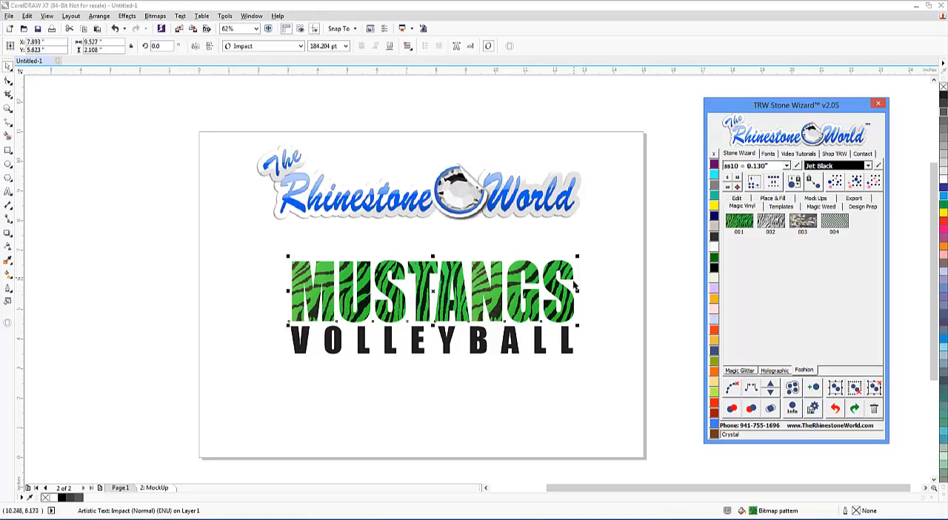
# Reposition MUSTANGS slightly higher above VOLLEYBALL and enlarge it to about 12.4 in wide.
pyautogui.moveTo(561, 293); pyautogui.dragTo(558, 282)
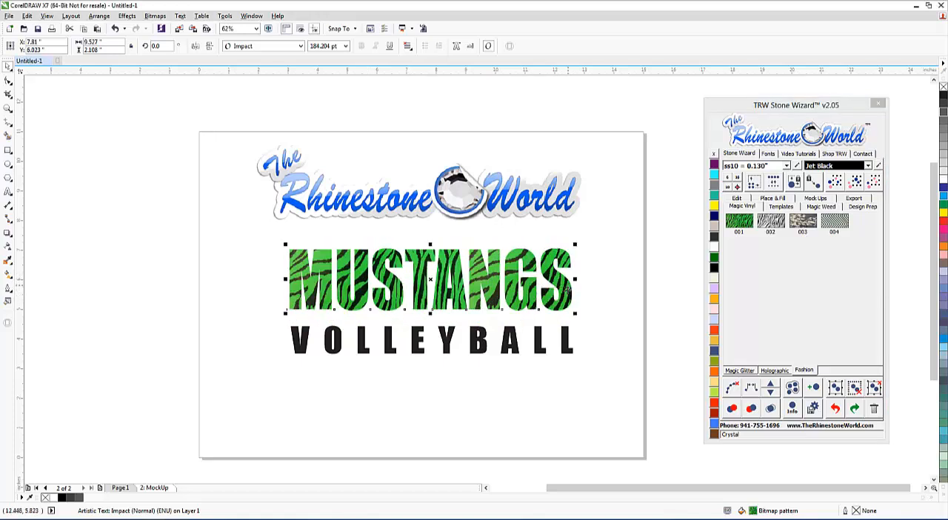
pyautogui.moveTo(568, 291)
pyautogui.mouseDown()
pyautogui.moveTo(565, 318)
pyautogui.moveTo(568, 258)
pyautogui.moveTo(572, 297)
pyautogui.mouseUp()
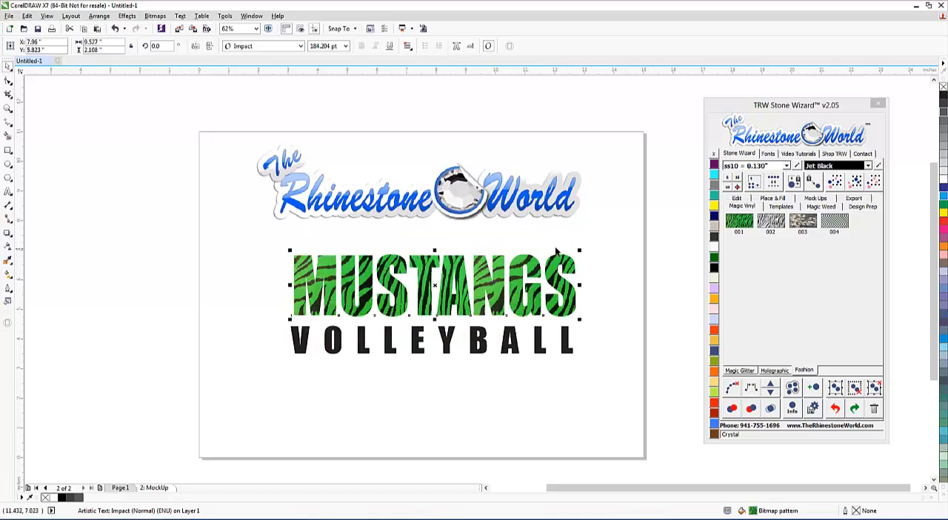
pyautogui.moveTo(579, 251); pyautogui.dragTo(665, 232)
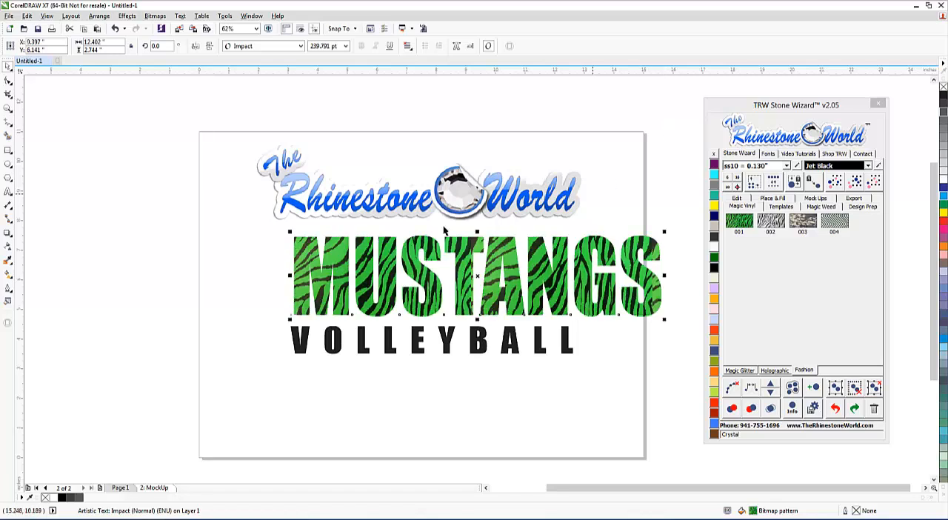
# Enlarge MUSTANGS to about 16.25 in wide and convert the text to curves.
pyautogui.moveTo(290, 232); pyautogui.dragTo(176, 264)
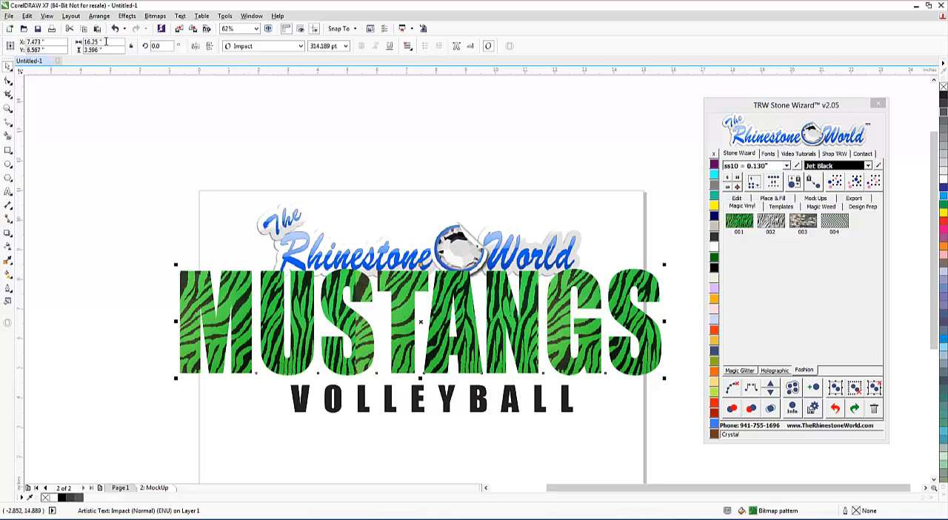
pyautogui.click(99, 15)
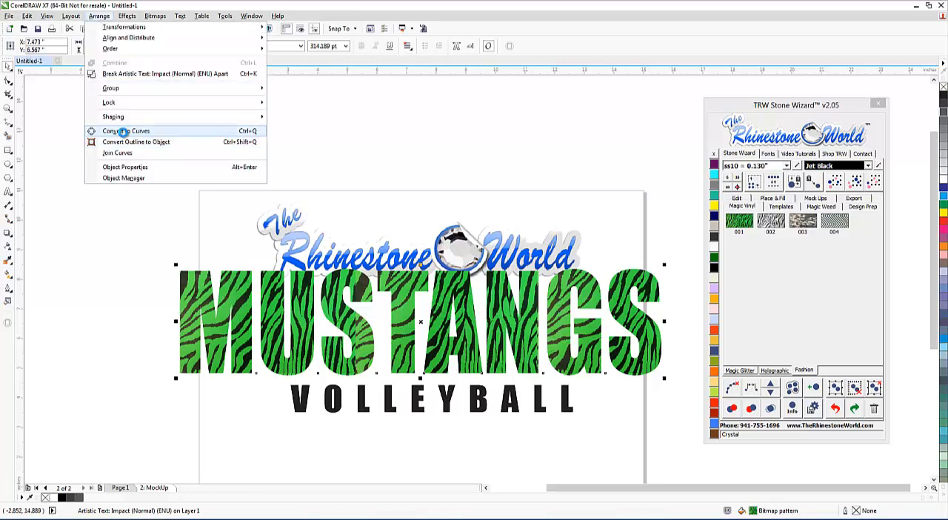
pyautogui.click(126, 130)
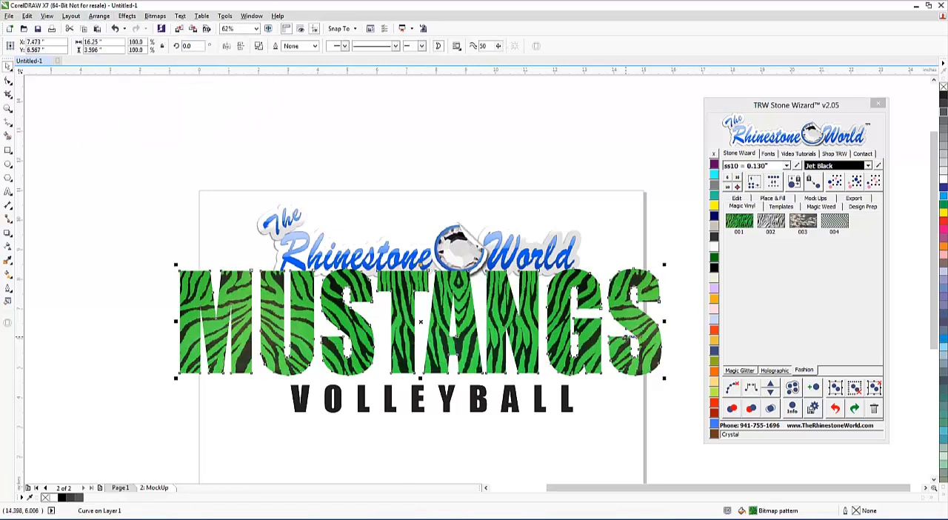
# Undo the curve conversion and both recent enlargements of MUSTANGS.
pyautogui.hotkey('ctrl', 'z')
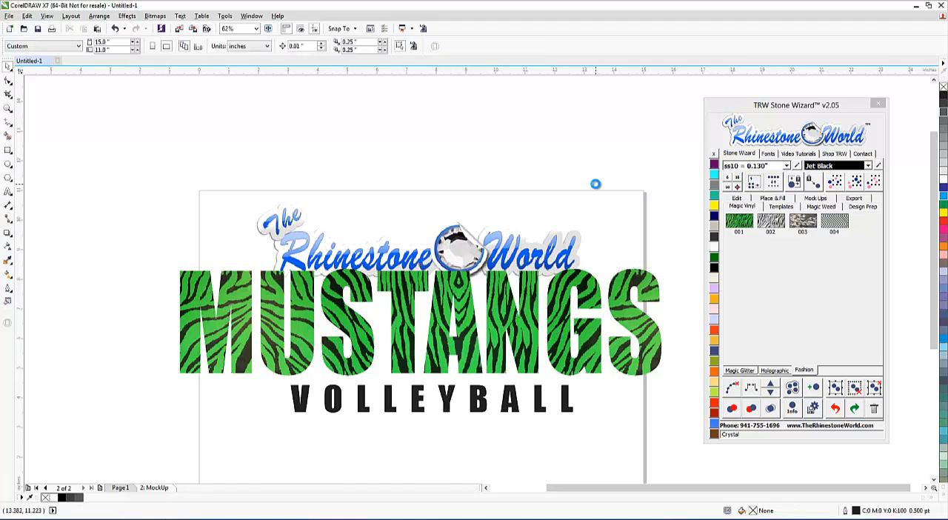
pyautogui.hotkey('ctrl', 'z')
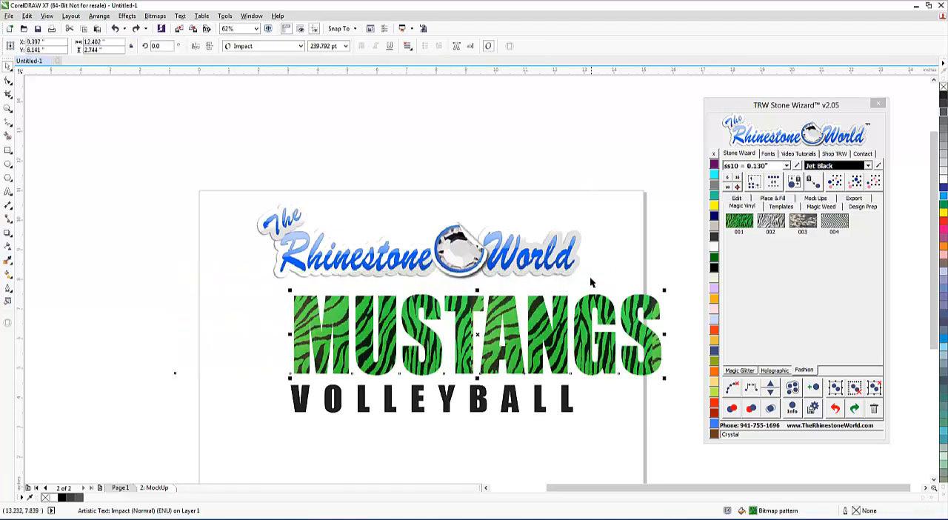
pyautogui.hotkey('ctrl', 'z')
pyautogui.click(582, 354)
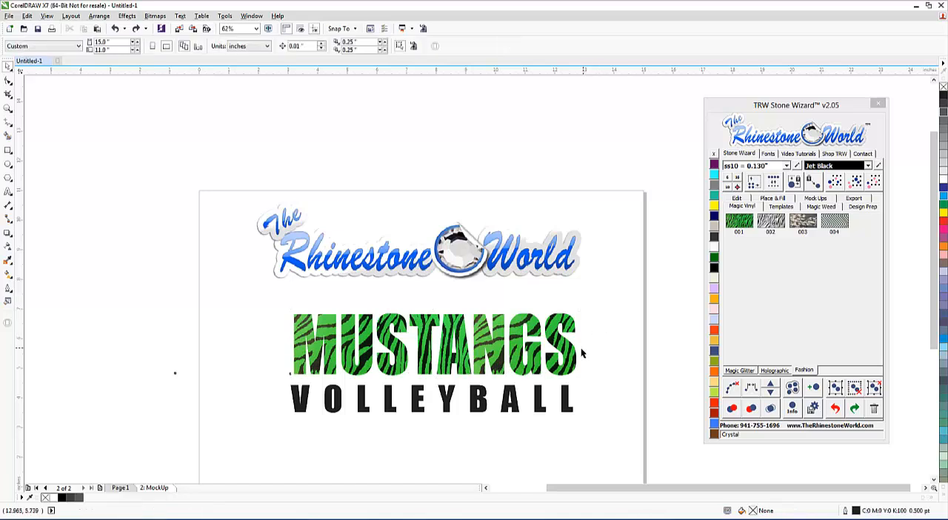
# Recolor VOLLEYBALL Jet Black and move it up and slightly right so it sits aligned close beneath MUSTANGS.
pyautogui.click(570, 361)
pyautogui.click(548, 412)
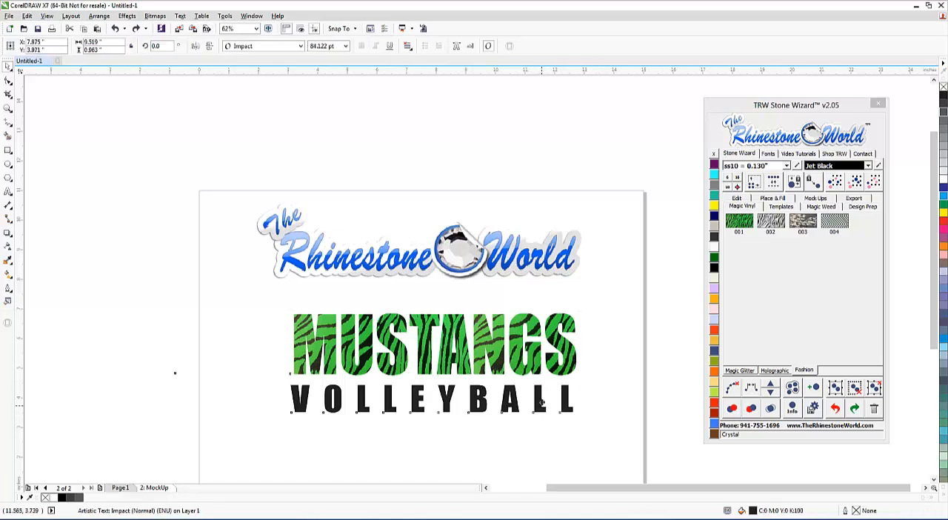
pyautogui.moveTo(549, 412); pyautogui.dragTo(547, 407)
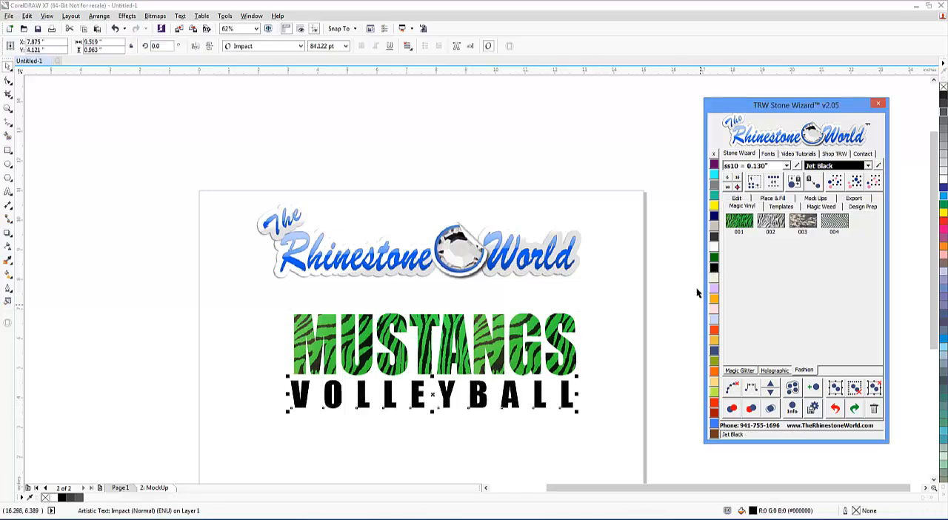
pyautogui.click(555, 422)
pyautogui.scroll(1, 515, 404)
pyautogui.click(520, 396)
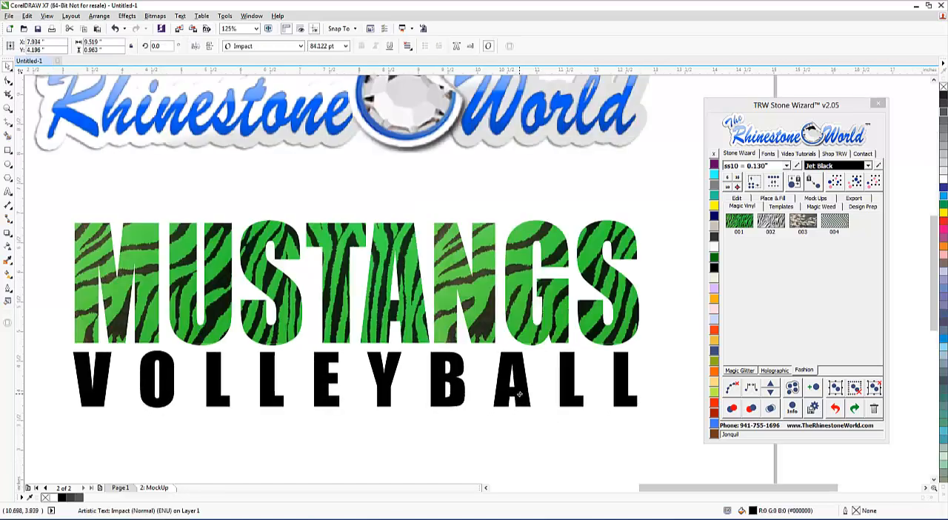
pyautogui.click(673, 331)
pyautogui.scroll(-1, 396, 256)
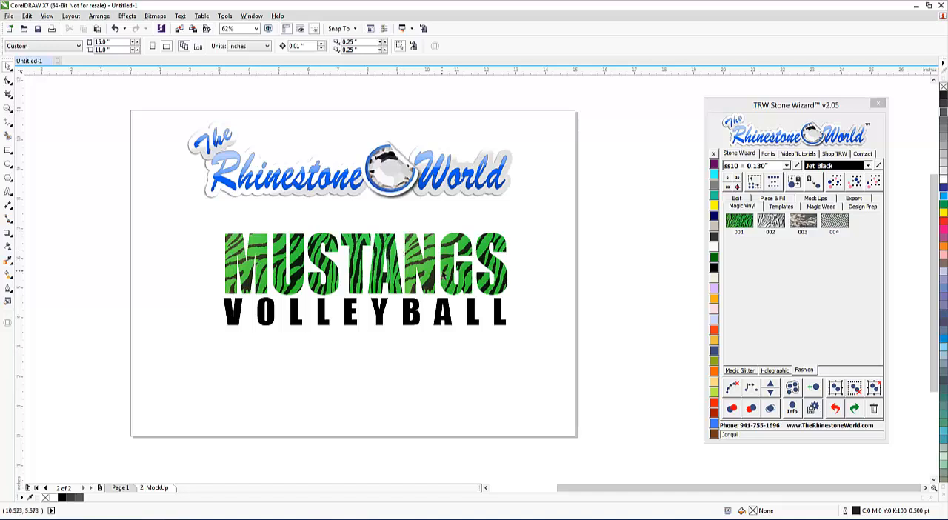
# Try an outside Island Fill contour around MUSTANGS with a contour spacing of 0.1, and undo it.
pyautogui.scroll(1, 506, 240)
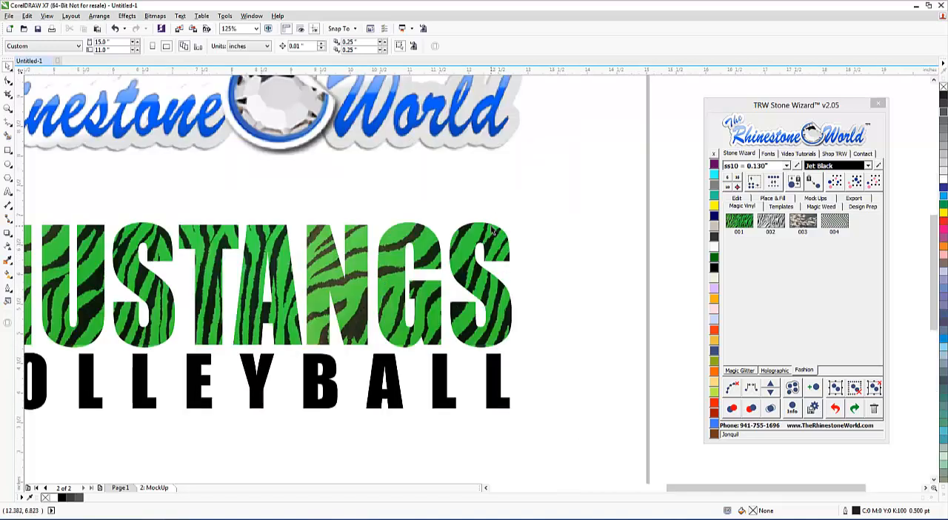
pyautogui.click(494, 234)
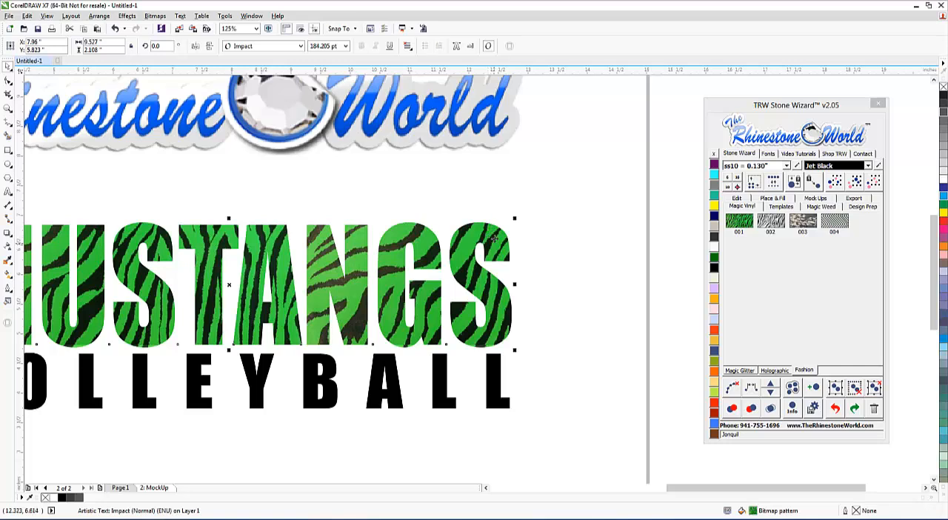
pyautogui.click(775, 198)
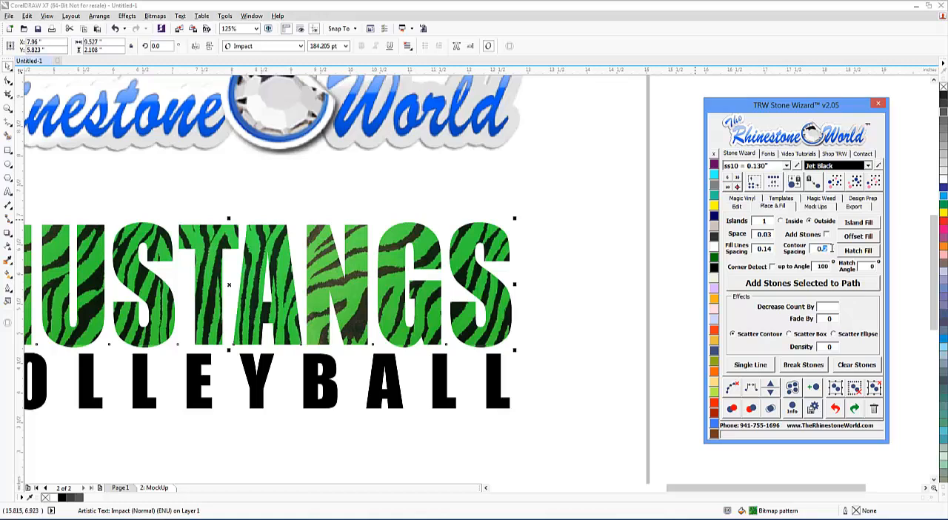
pyautogui.click(860, 222)
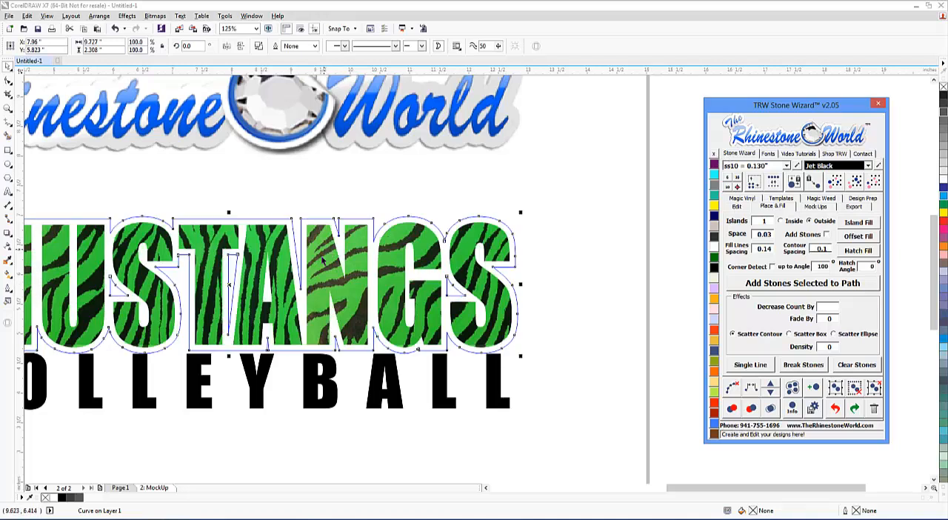
pyautogui.click(336, 194)
pyautogui.hotkey('ctrl', 'z')
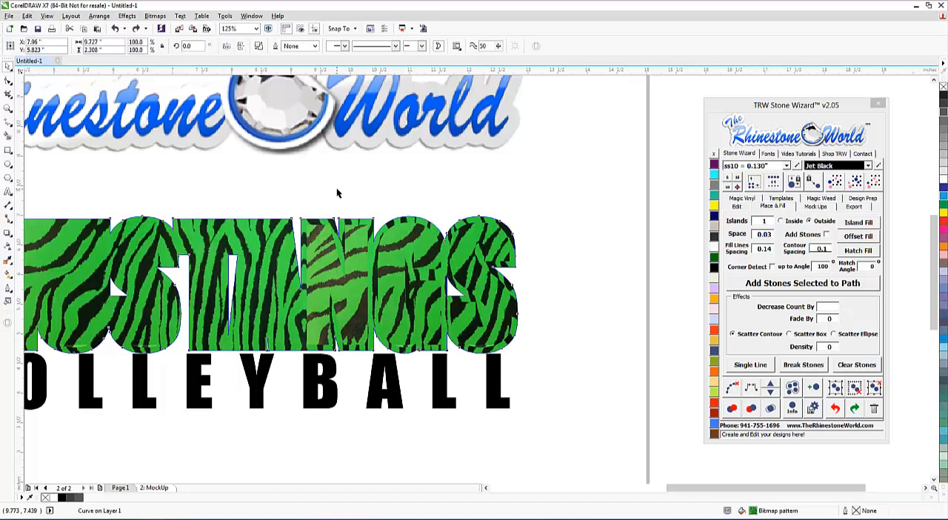
pyautogui.hotkey('ctrl', 'z')
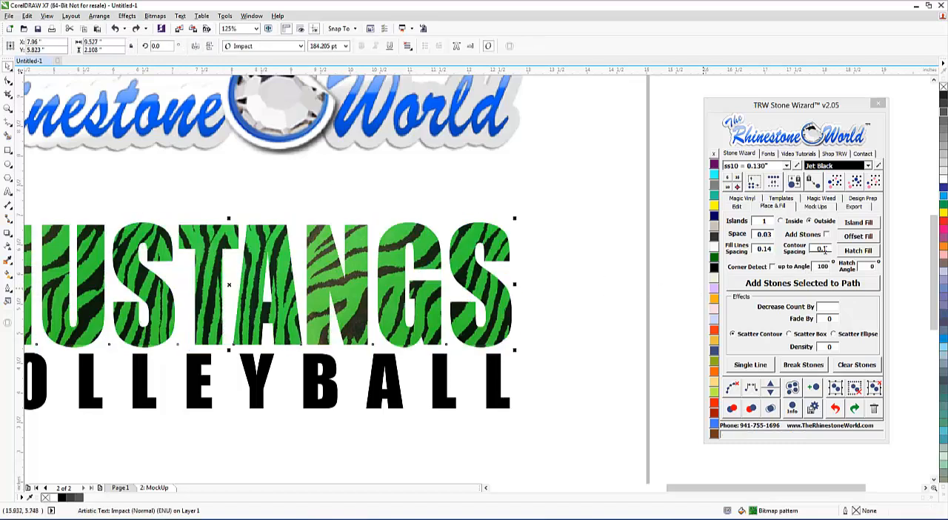
# Create an outside Island Fill contour around MUSTANGS with contour spacing 0.07, and remove its fill.
pyautogui.click(824, 252)
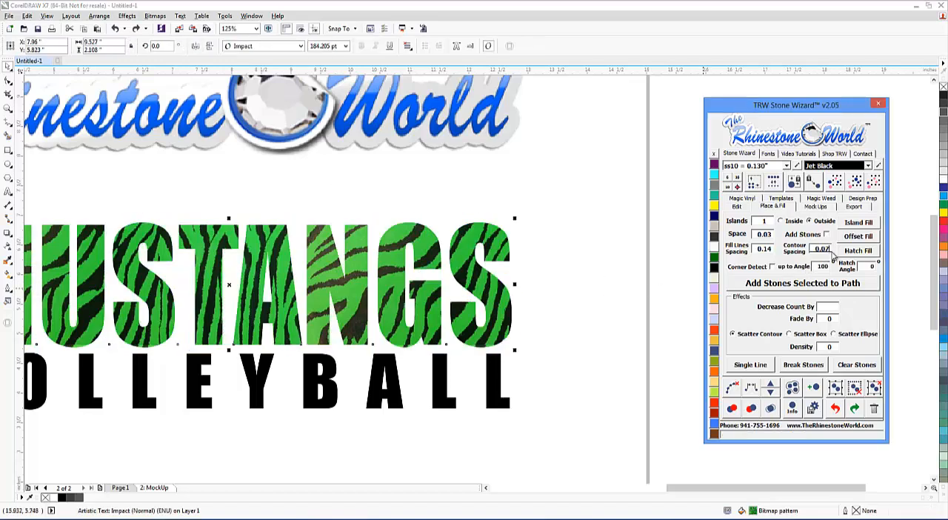
pyautogui.click(856, 224)
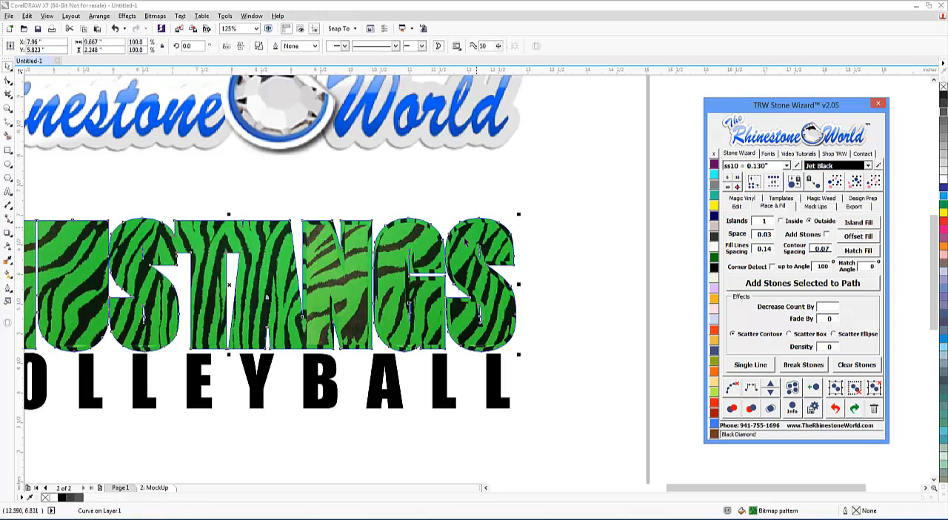
pyautogui.click(715, 155)
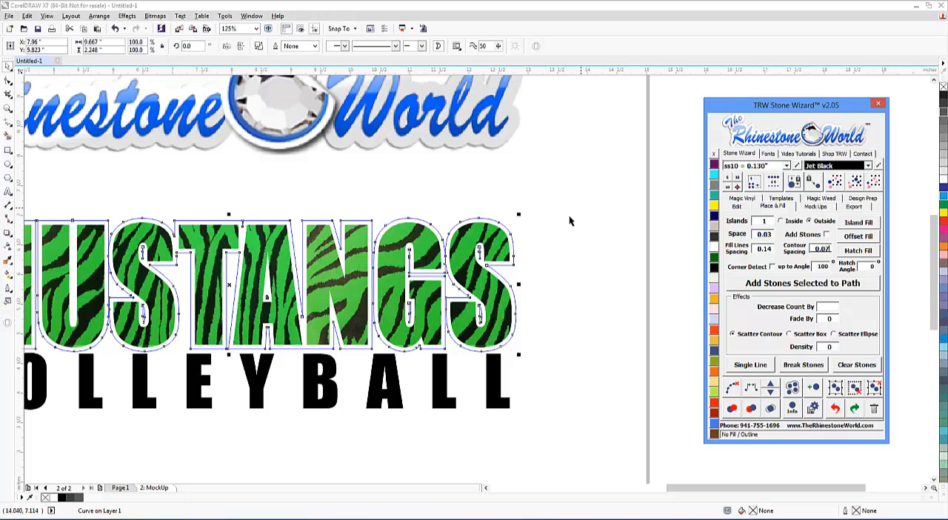
# Fill the new contour around MUSTANGS with black to form a border behind the letters.
pyautogui.click(714, 271)
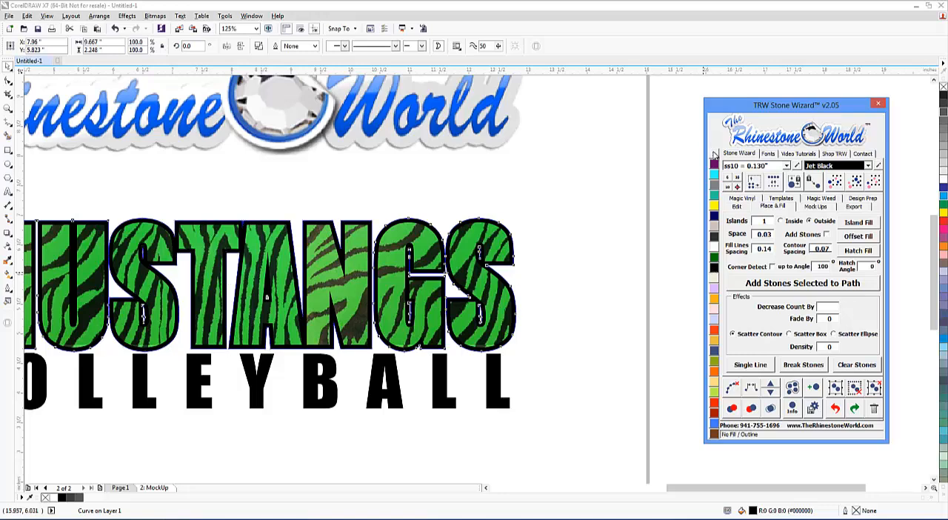
pyautogui.press('Escape')
pyautogui.scroll(-2, 586, 228)
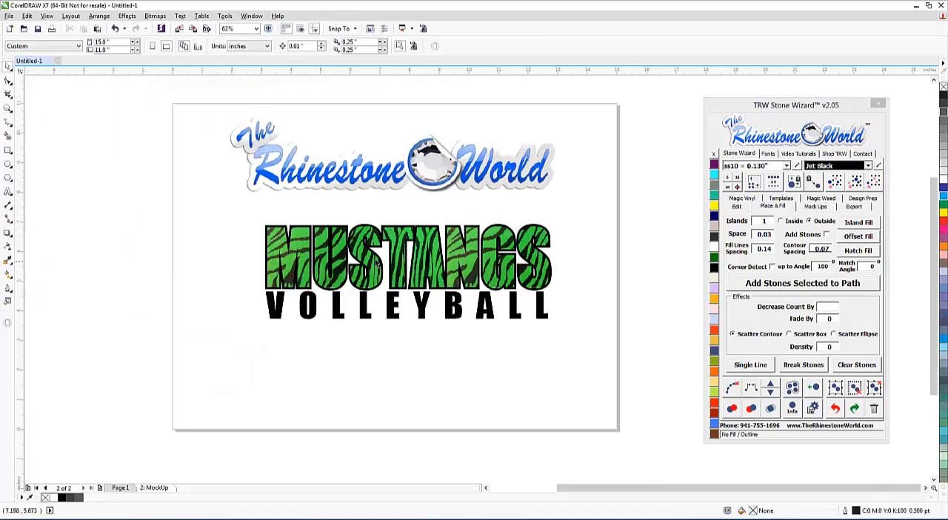
pyautogui.scroll(2, 376, 263)
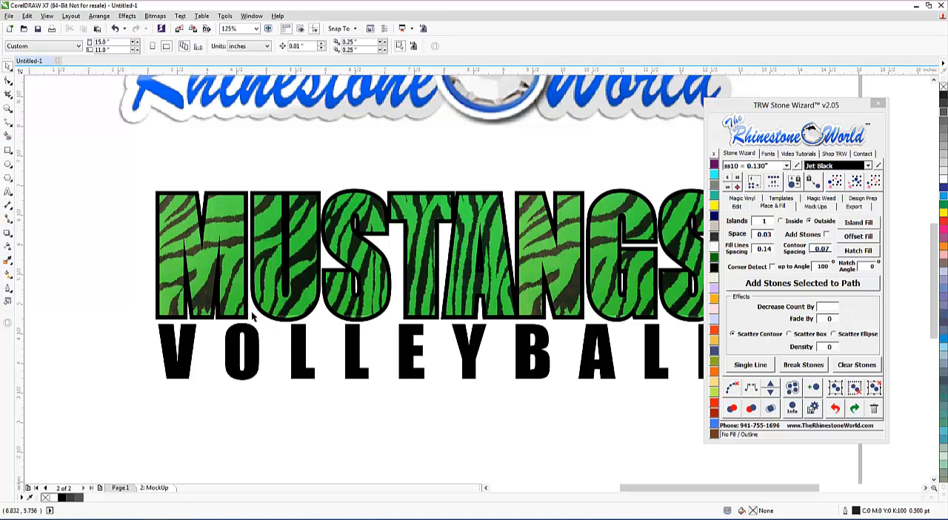
pyautogui.scroll(-2, 340, 225)
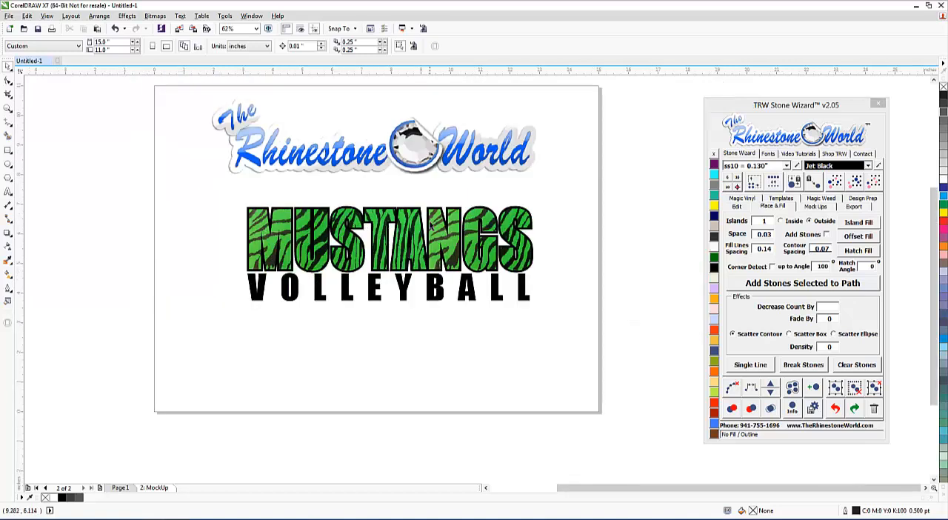
# Select the complete MUSTANGS VOLLEYBALL design and turn off Add Watermark and Simulate Stones in the mockup options.
pyautogui.moveTo(556, 331); pyautogui.dragTo(222, 186)
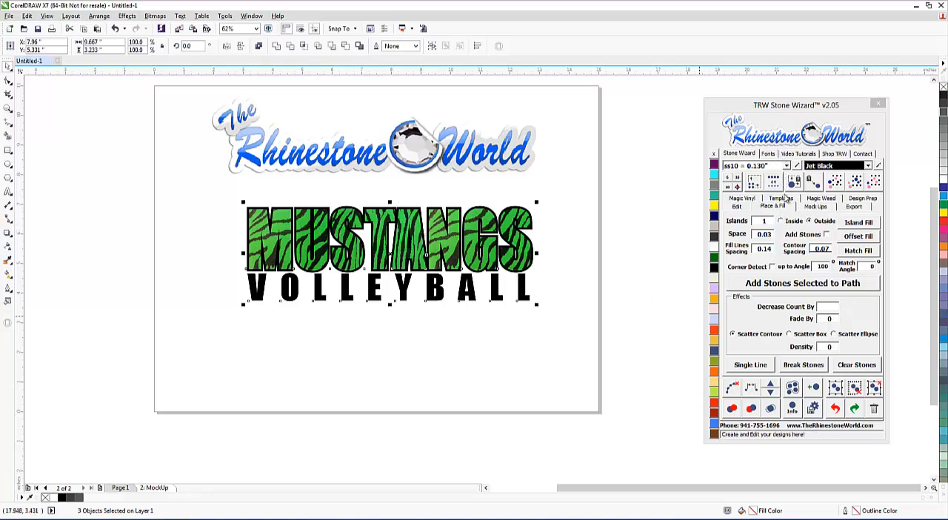
pyautogui.click(814, 207)
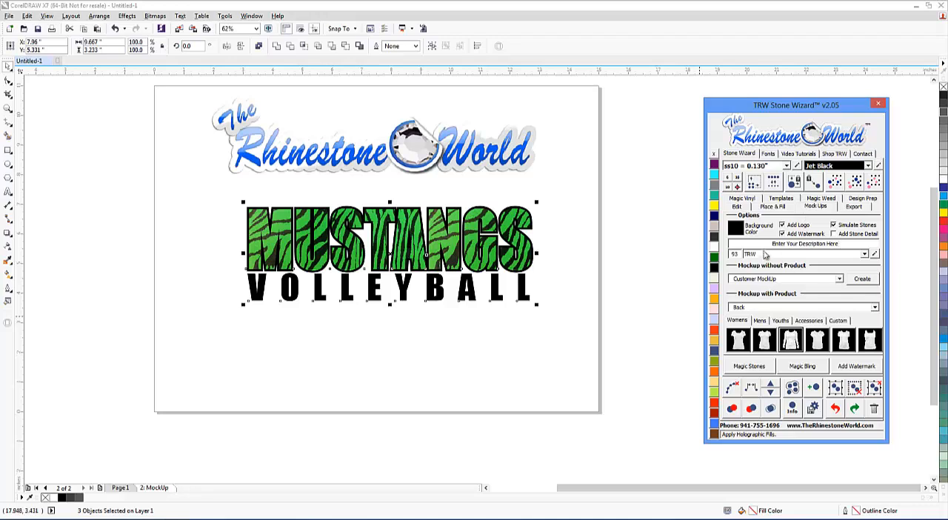
pyautogui.click(794, 234)
pyautogui.click(837, 226)
# Create a Front product mockup of the selected design on the women's tank top.
pyautogui.click(874, 309)
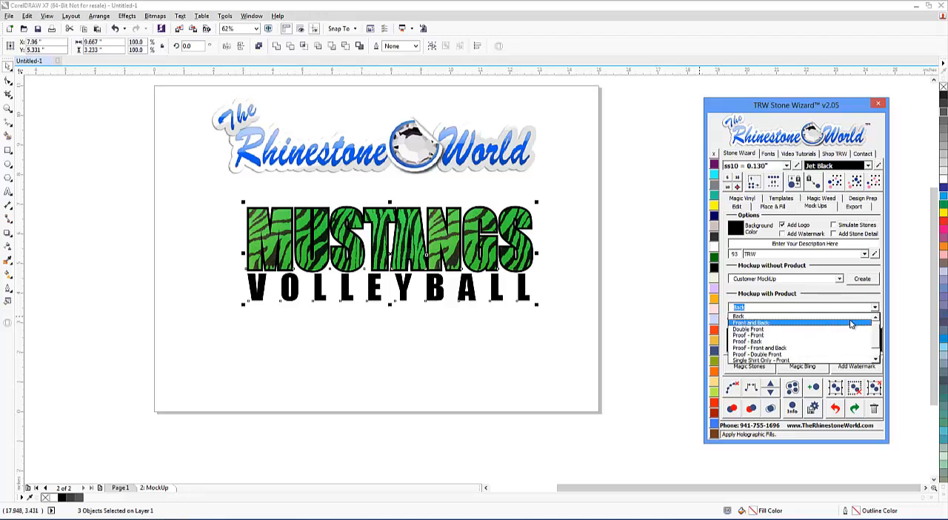
pyautogui.click(786, 317)
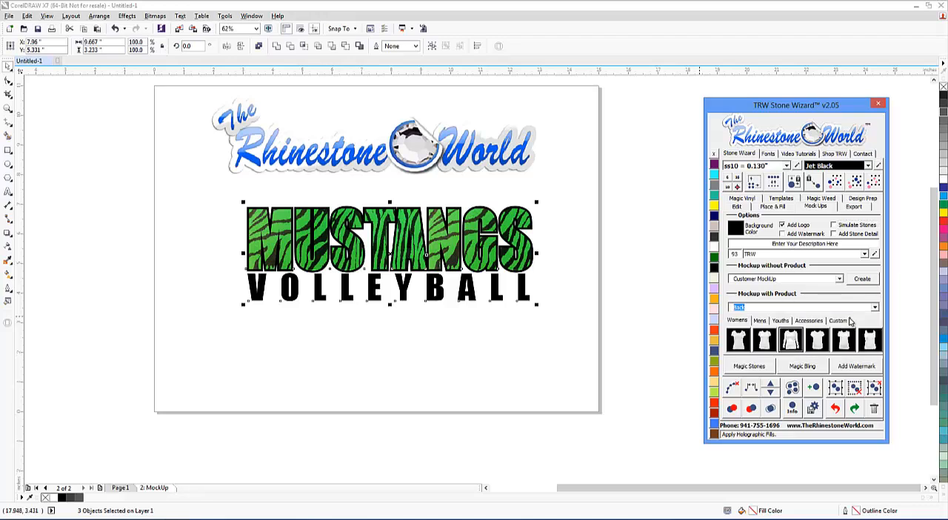
pyautogui.click(879, 343)
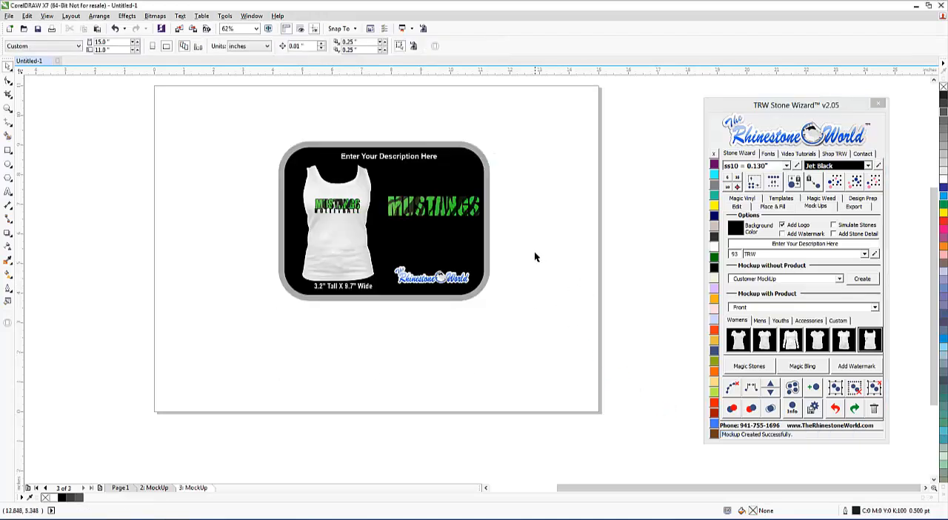
# Examine the MUSTANGS pattern fill on the tank top mockup up close and in the full layout.
pyautogui.scroll(5, 335, 207)
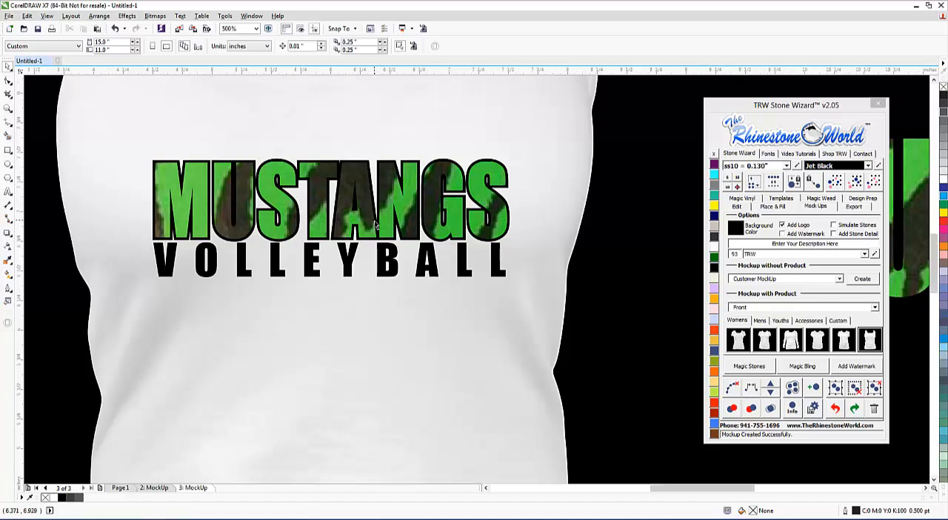
pyautogui.scroll(-2, 375, 222)
pyautogui.scroll(-2, 376, 222)
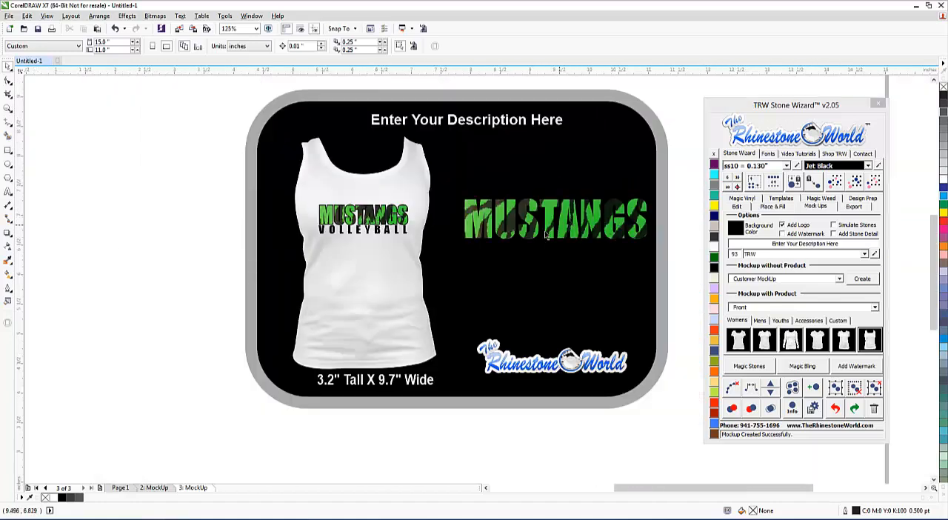
# Convert the zebra-filled MUSTANGS text on the 2: MockUp page to curves.
pyautogui.click(120, 488)
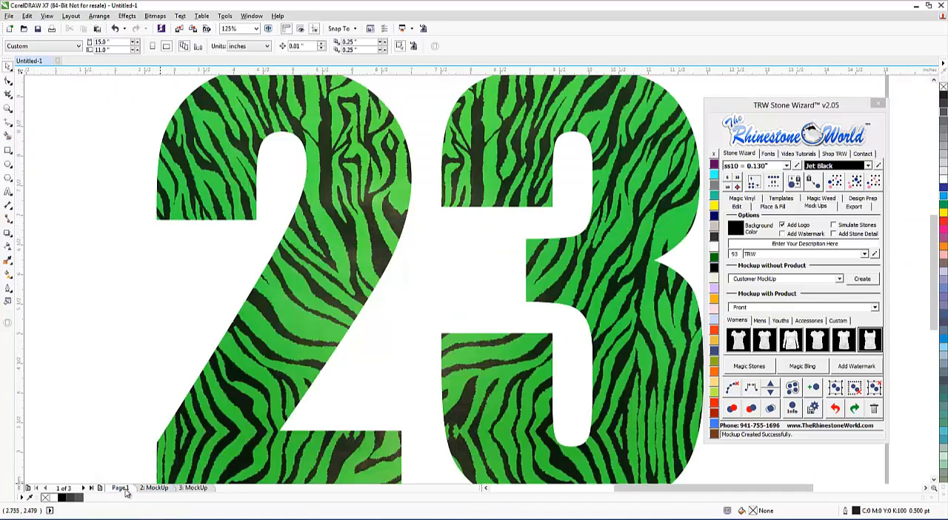
pyautogui.click(155, 488)
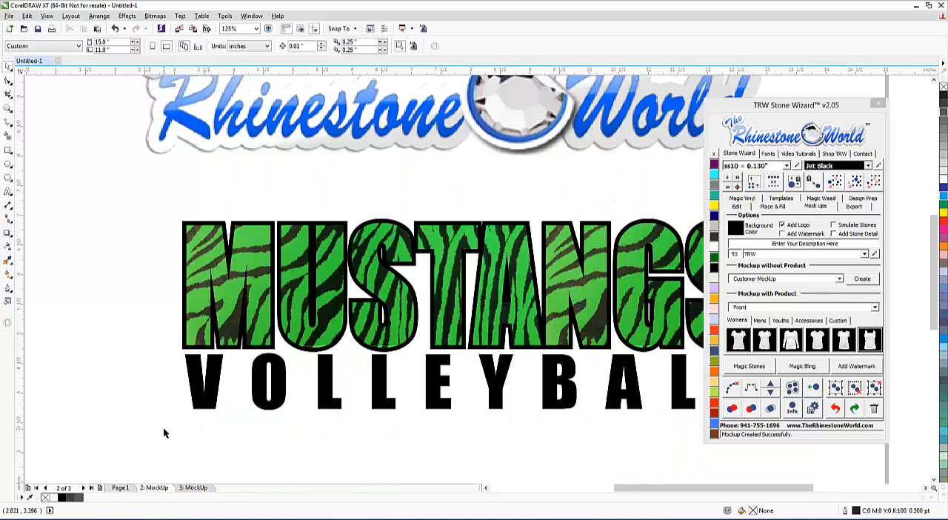
pyautogui.scroll(-2, 164, 429)
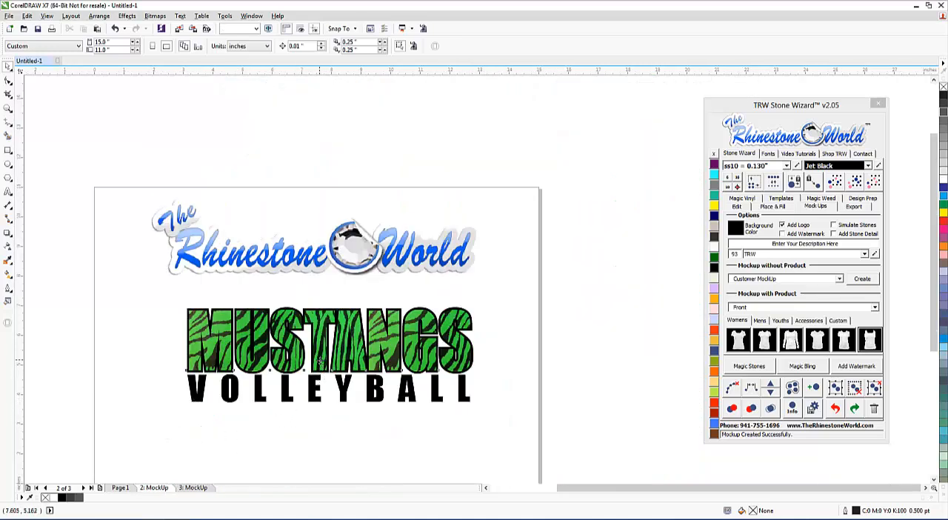
pyautogui.click(316, 338)
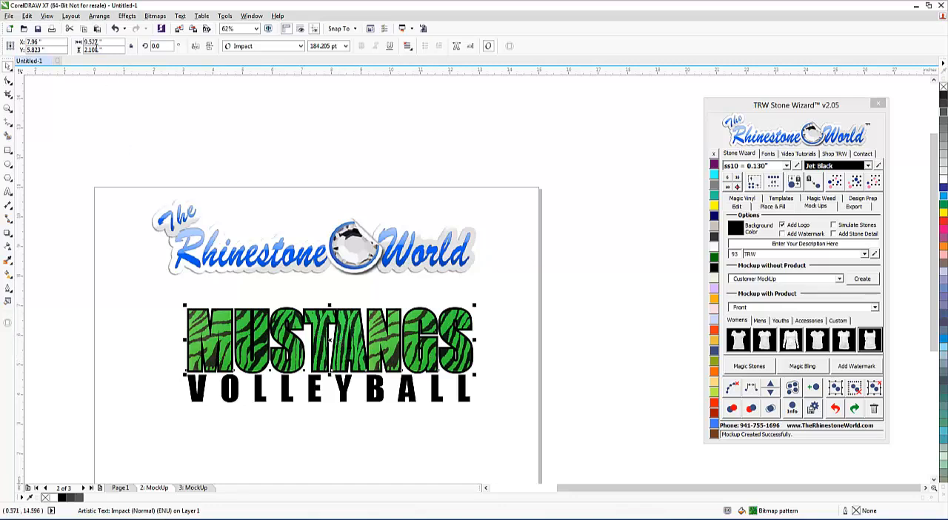
pyautogui.click(104, 21)
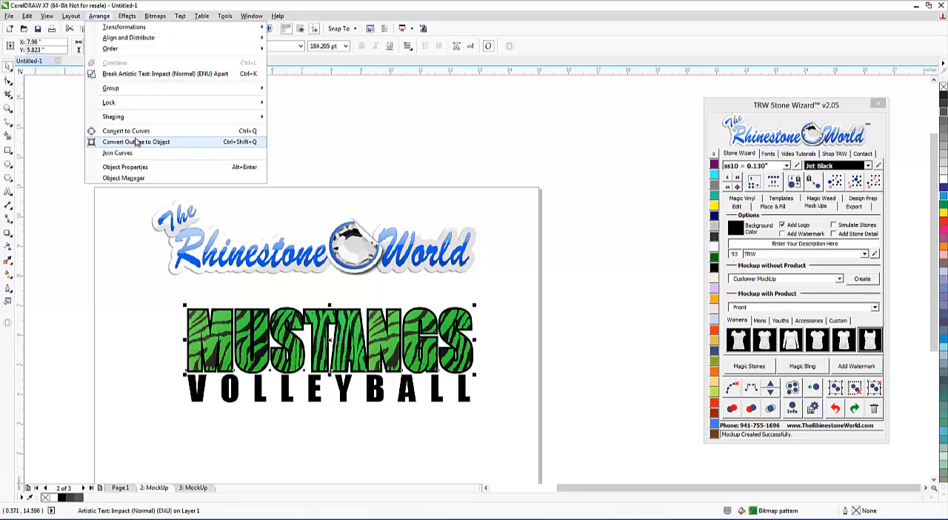
pyautogui.click(136, 130)
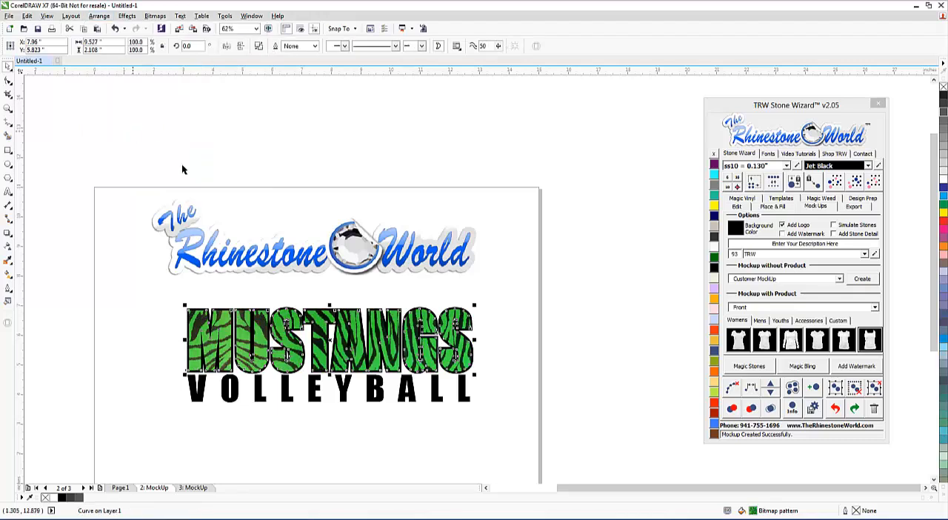
pyautogui.click(486, 346)
# Create a new Front product mockup of the complete MUSTANGS VOLLEYBALL design on the women's tank top and inspect its pattern fill.
pyautogui.scroll(2, 293, 368)
pyautogui.scroll(-2, 341, 331)
pyautogui.moveTo(526, 267); pyautogui.dragTo(195, 388)
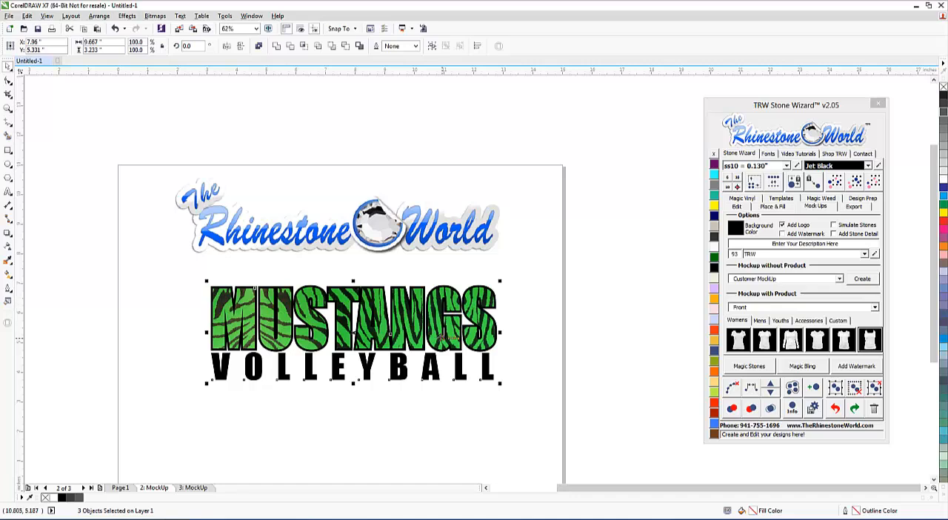
pyautogui.click(873, 339)
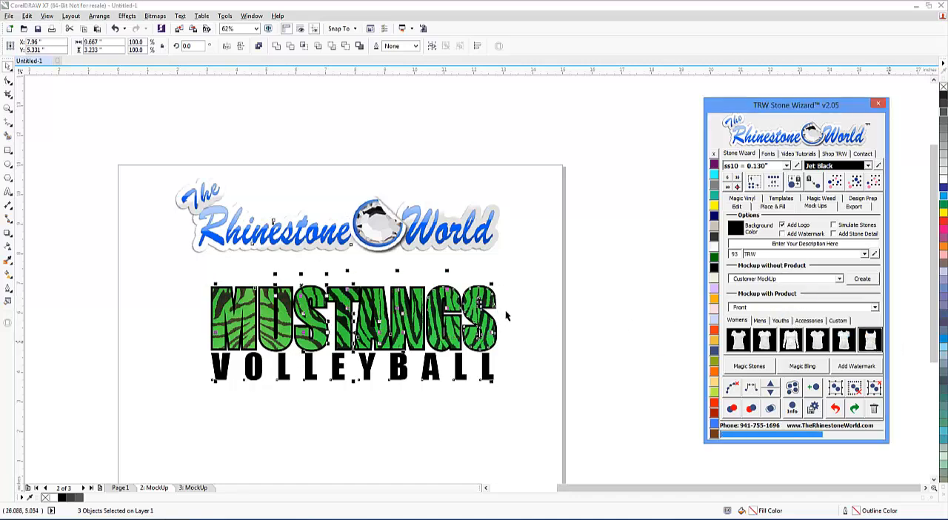
pyautogui.scroll(2, 284, 280)
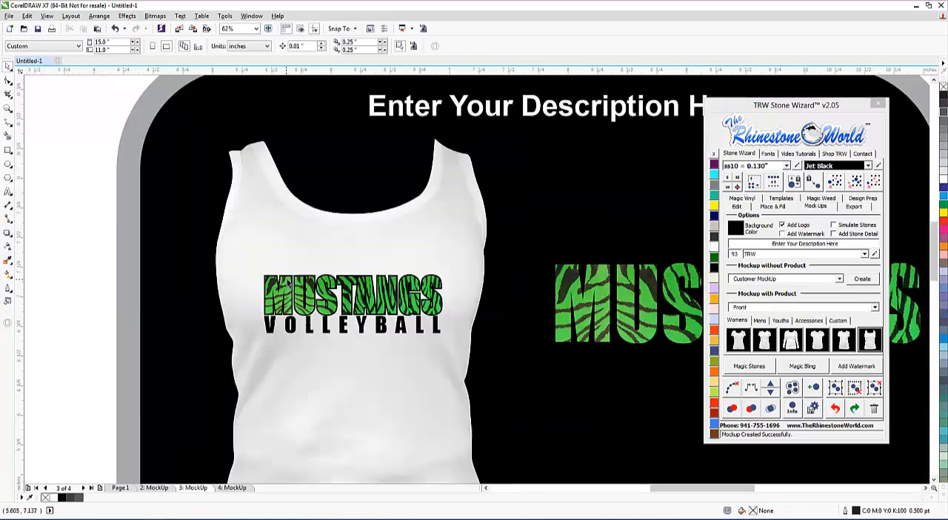
pyautogui.scroll(1, 346, 327)
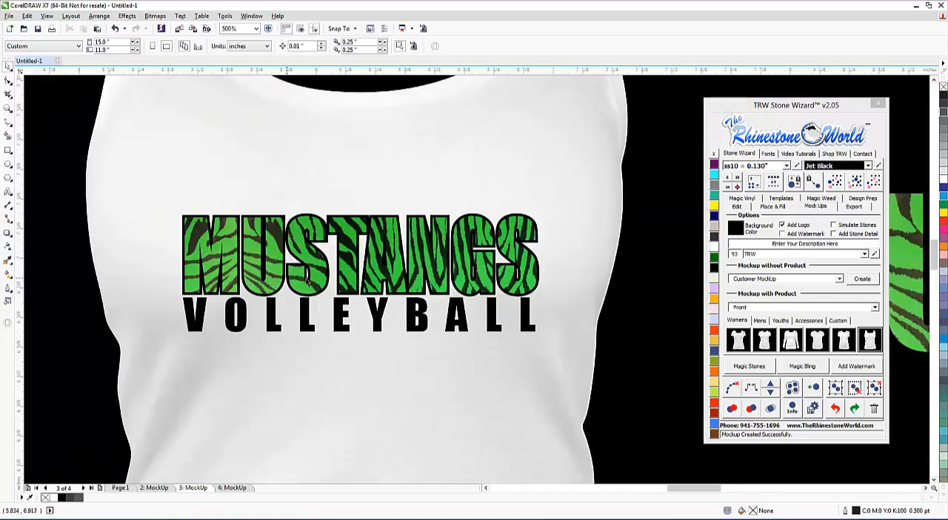
pyautogui.scroll(-1, 404, 269)
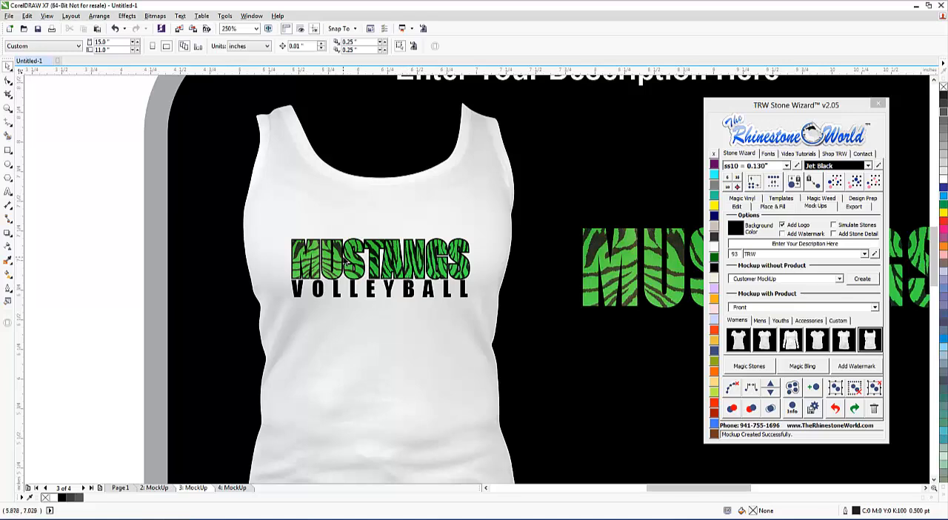
pyautogui.scroll(-1, 329, 261)
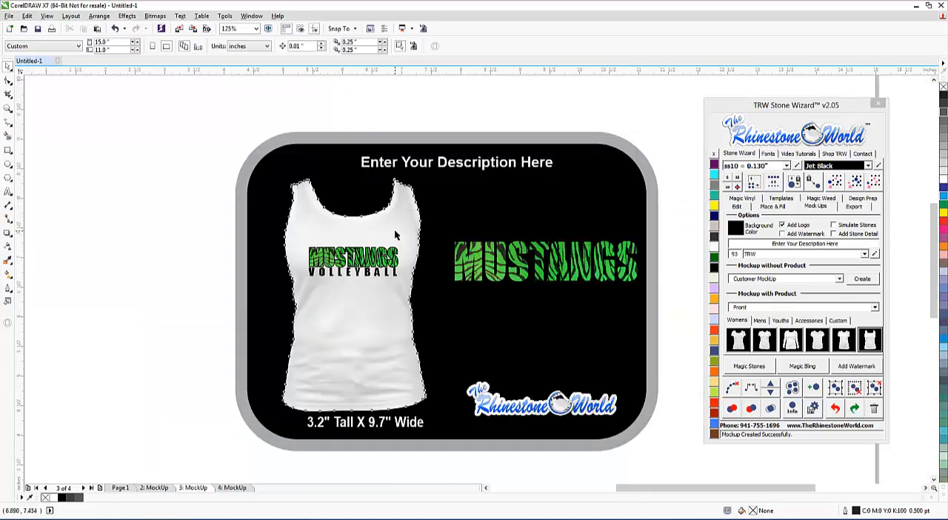
# Try the tank top in Citrine, Aquamarine, Amethyst, Light Pink and Light Topaz, and return it to Crystal.
pyautogui.click(397, 235)
pyautogui.click(713, 210)
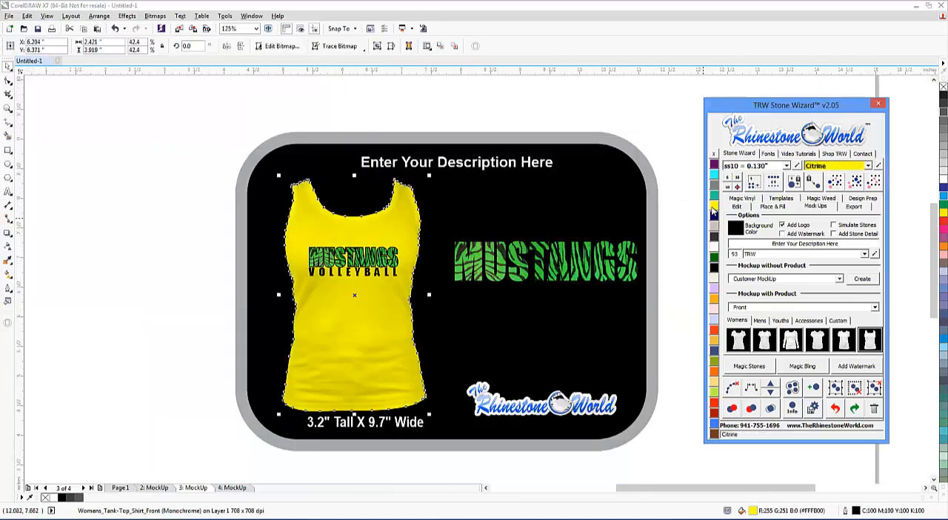
pyautogui.click(715, 176)
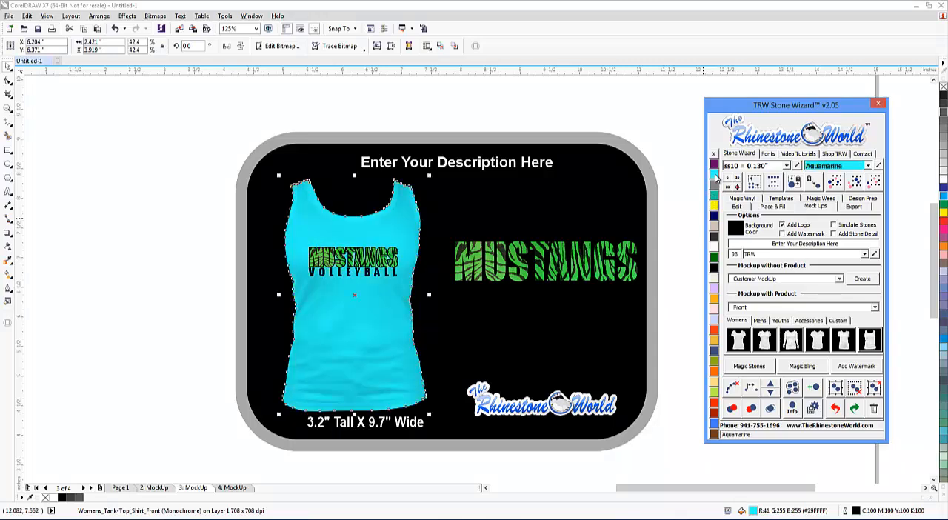
pyautogui.click(714, 164)
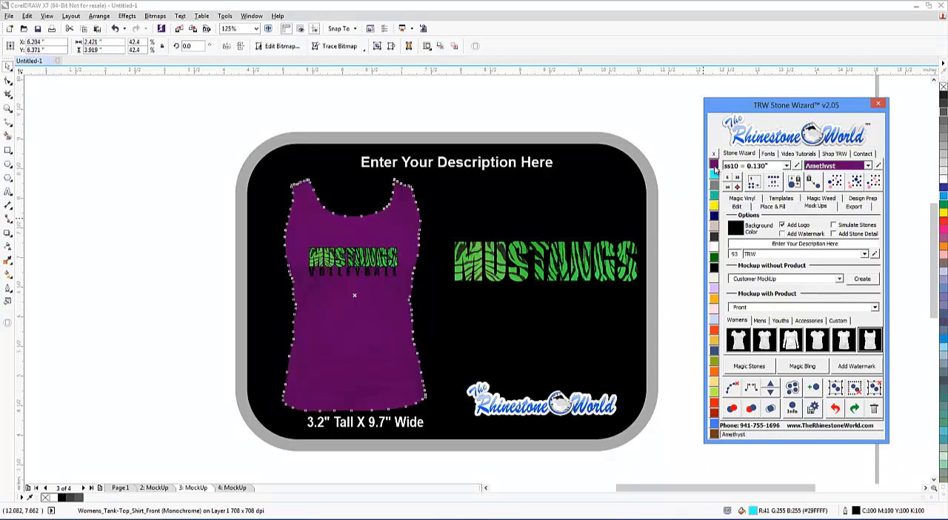
pyautogui.click(715, 246)
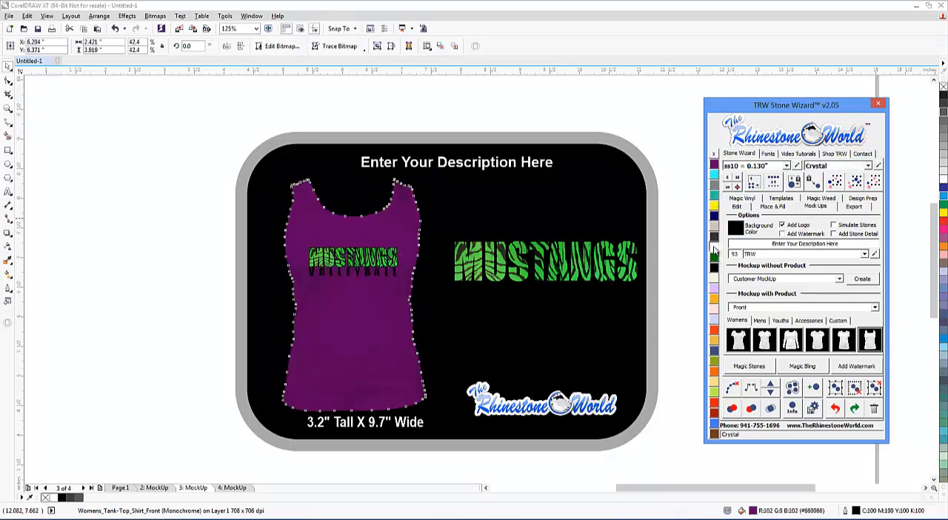
pyautogui.click(715, 315)
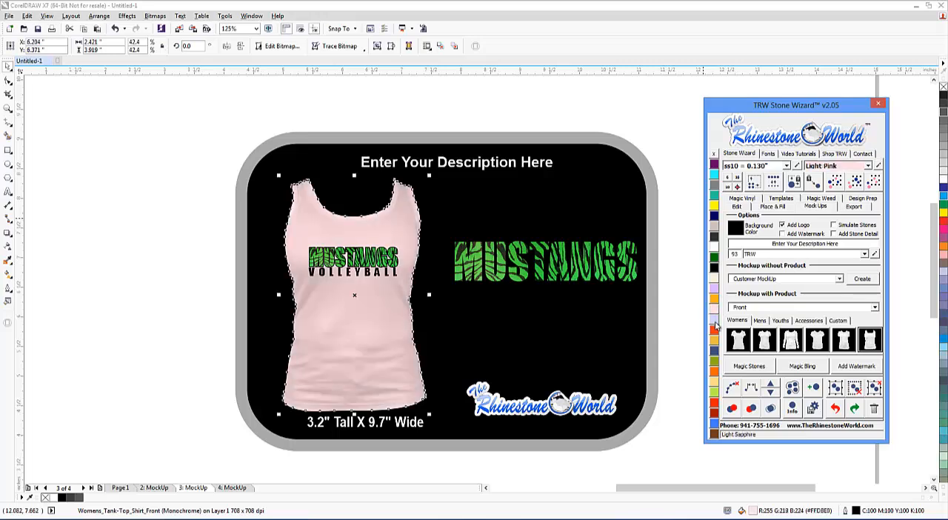
pyautogui.click(715, 330)
pyautogui.click(716, 344)
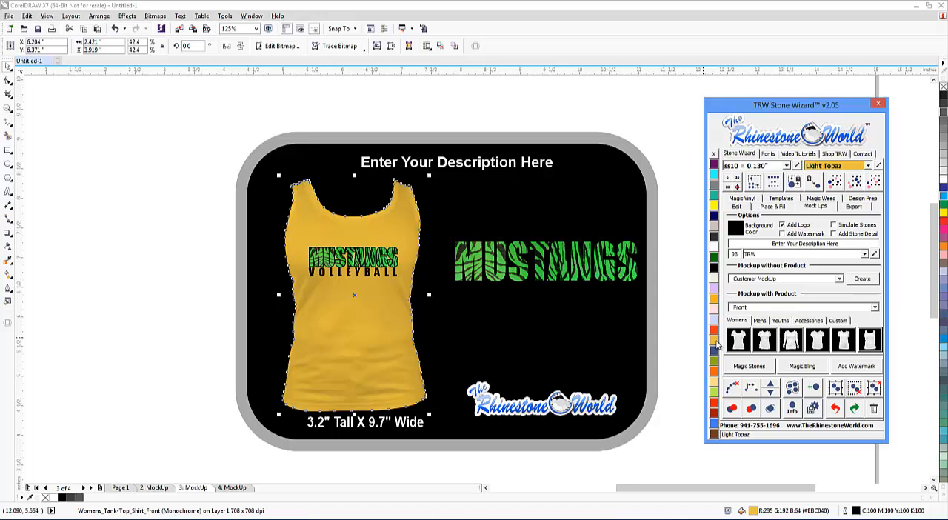
pyautogui.click(714, 226)
pyautogui.click(715, 252)
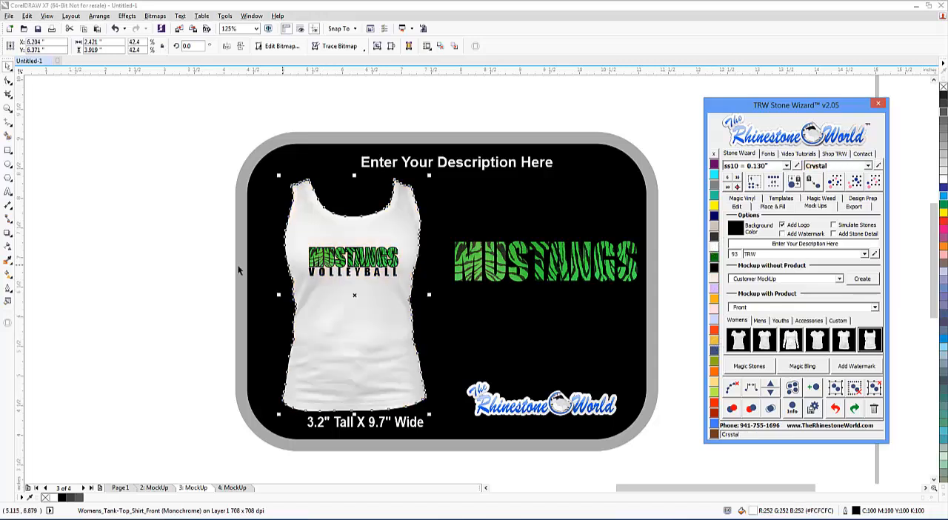
# Fill the mockup's black background with 60% black gray.
pyautogui.click(350, 273)
pyautogui.scroll(3, 350, 272)
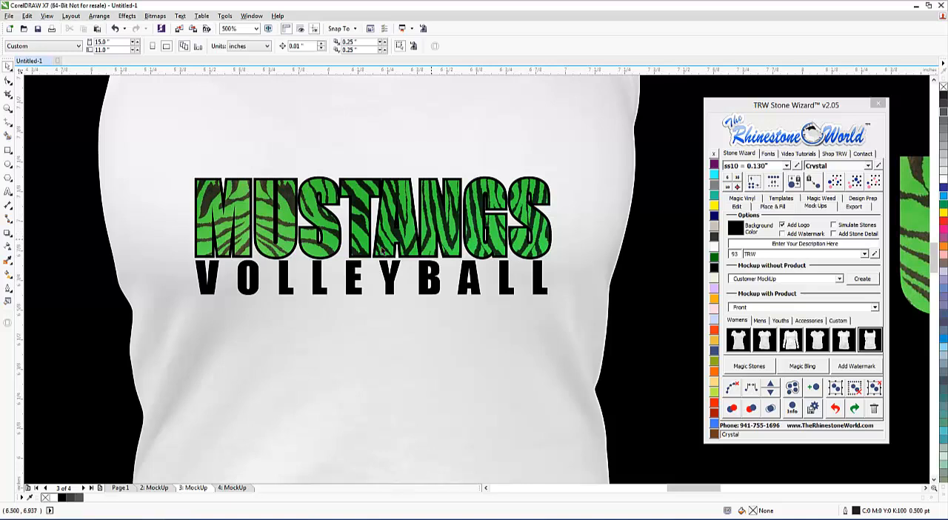
pyautogui.scroll(-3, 459, 238)
pyautogui.scroll(3, 607, 251)
pyautogui.scroll(-3, 597, 281)
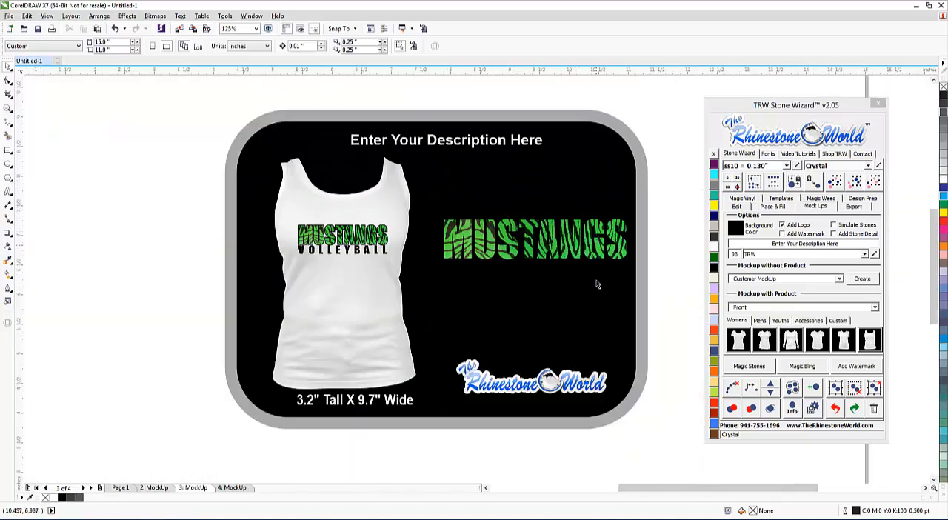
pyautogui.click(605, 290)
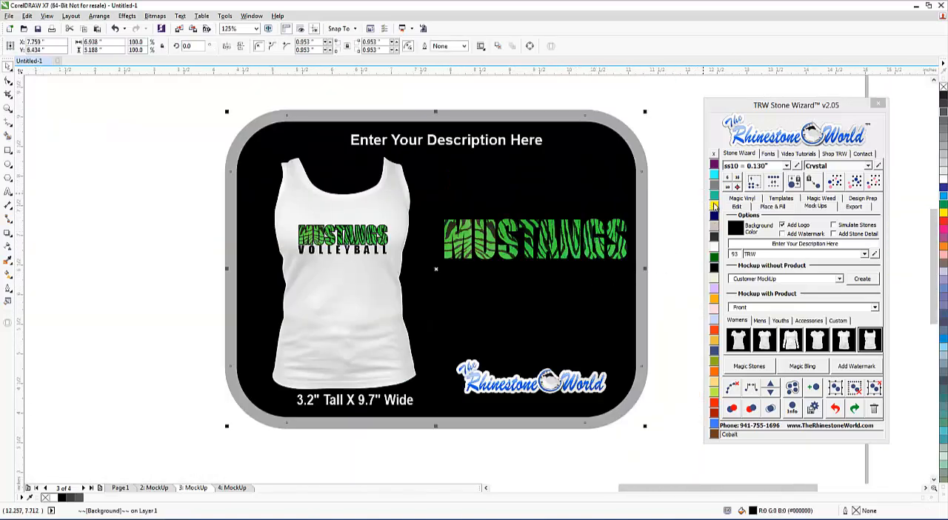
pyautogui.click(945, 130)
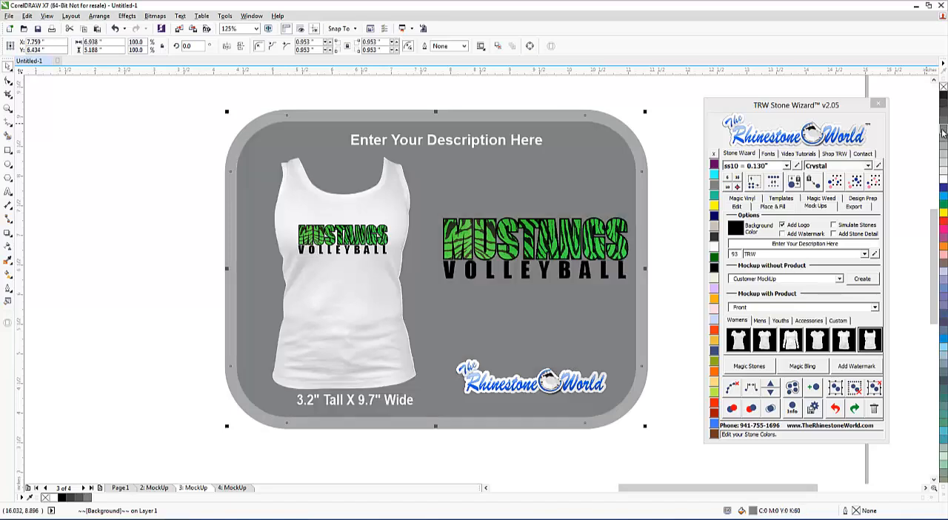
# Recolor the tank top in the mockup to Citrine yellow.
pyautogui.click(373, 303)
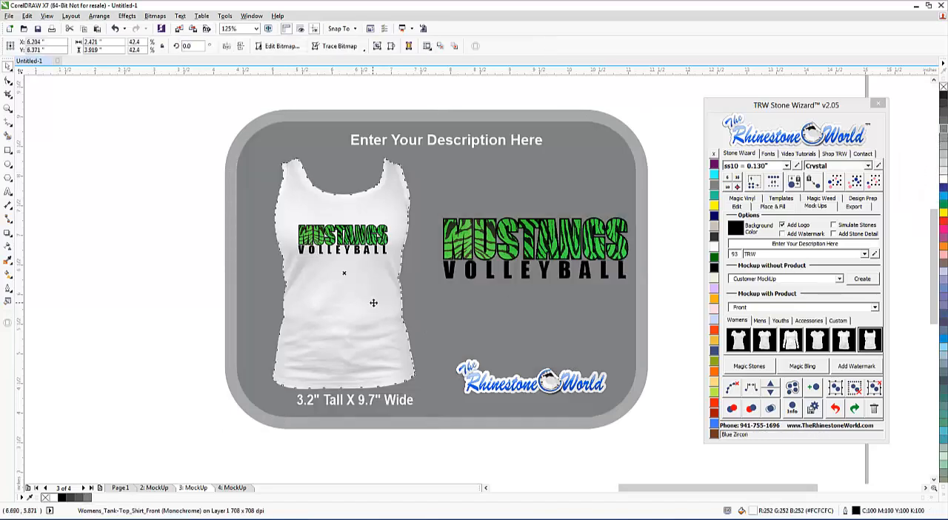
pyautogui.click(715, 207)
pyautogui.click(715, 207)
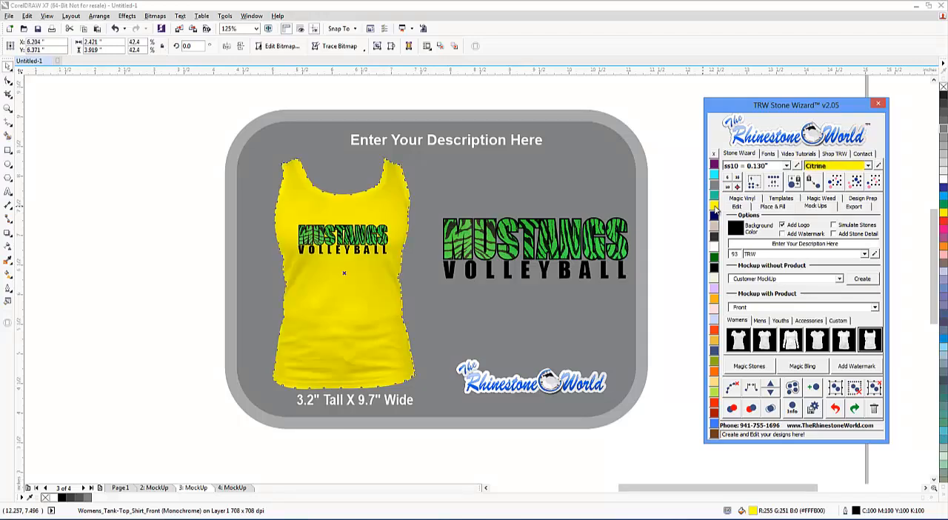
pyautogui.click(515, 311)
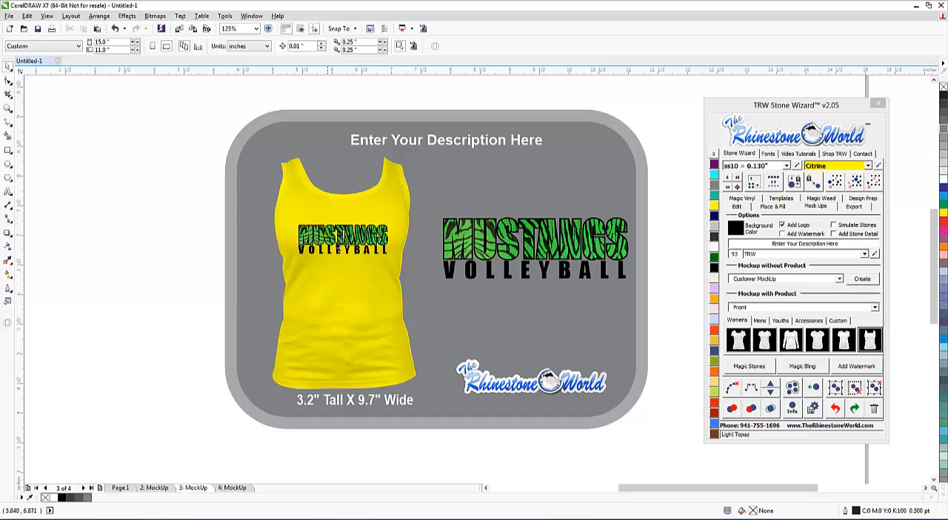
# Fill the MUSTANGS lettering on the tank top with the Fashion Magic Vinyl camouflage pattern 003.
pyautogui.click(737, 201)
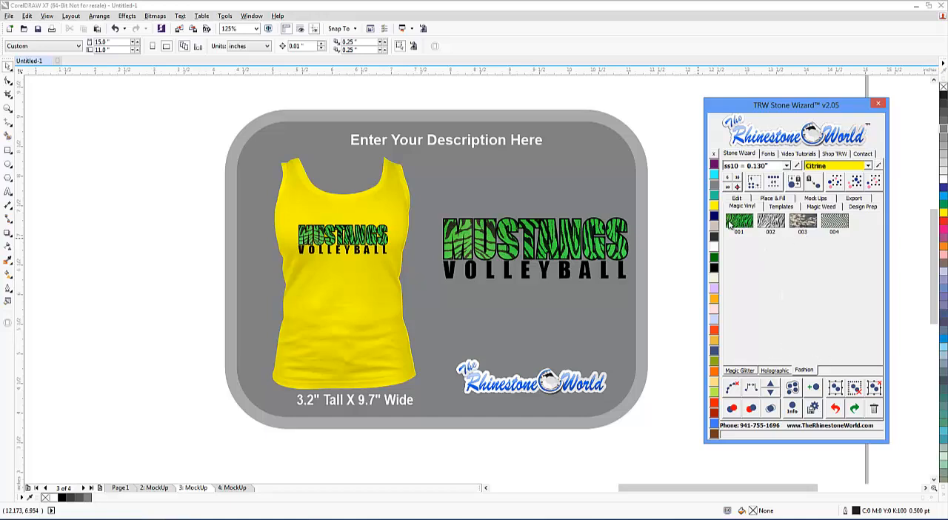
pyautogui.click(664, 247)
pyautogui.click(381, 237)
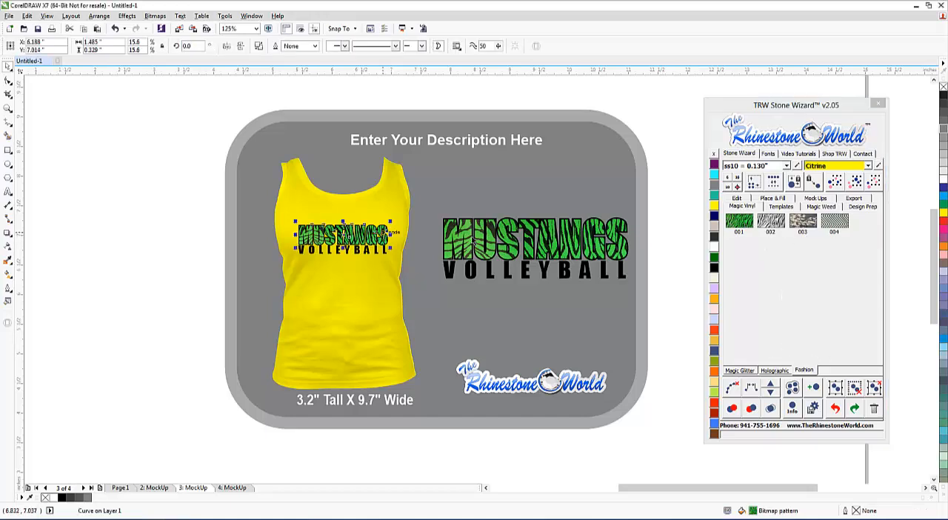
pyautogui.click(800, 222)
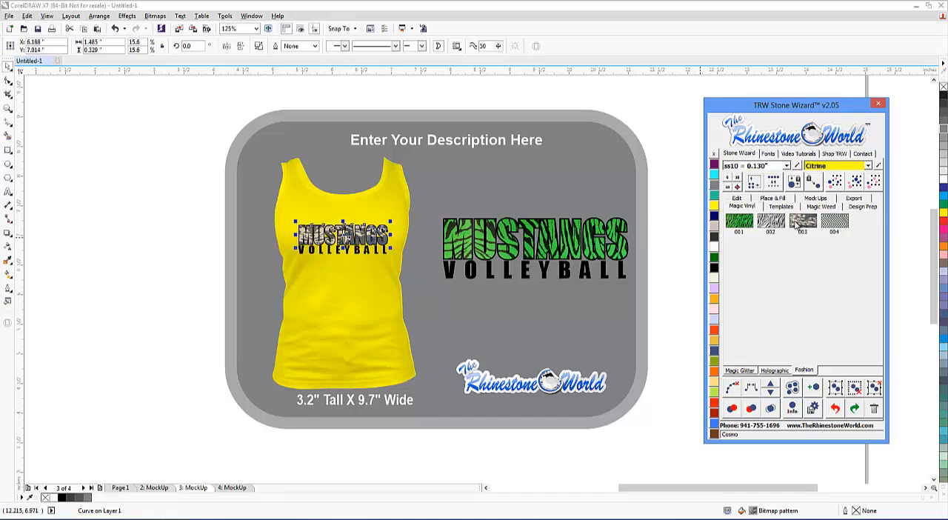
pyautogui.click(197, 251)
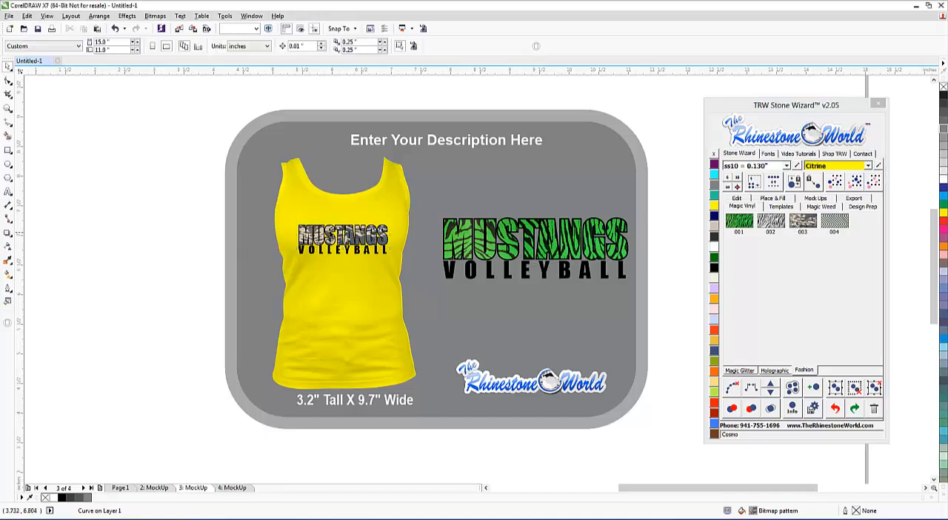
pyautogui.scroll(4, 369, 243)
pyautogui.scroll(-2, 368, 243)
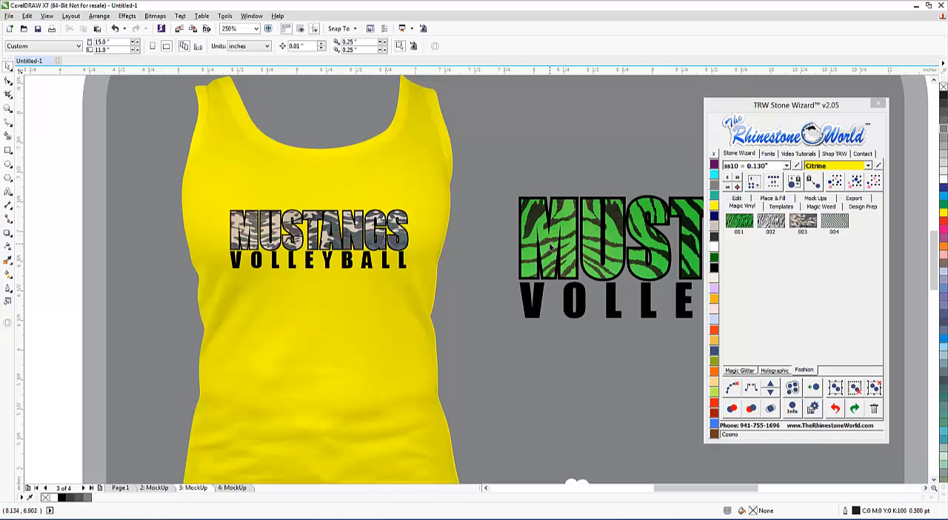
# Fill the larger MUSTANGS lettering beside the tank top with the black-and-white zebra Magic Vinyl pattern 002.
pyautogui.click(552, 249)
pyautogui.click(769, 222)
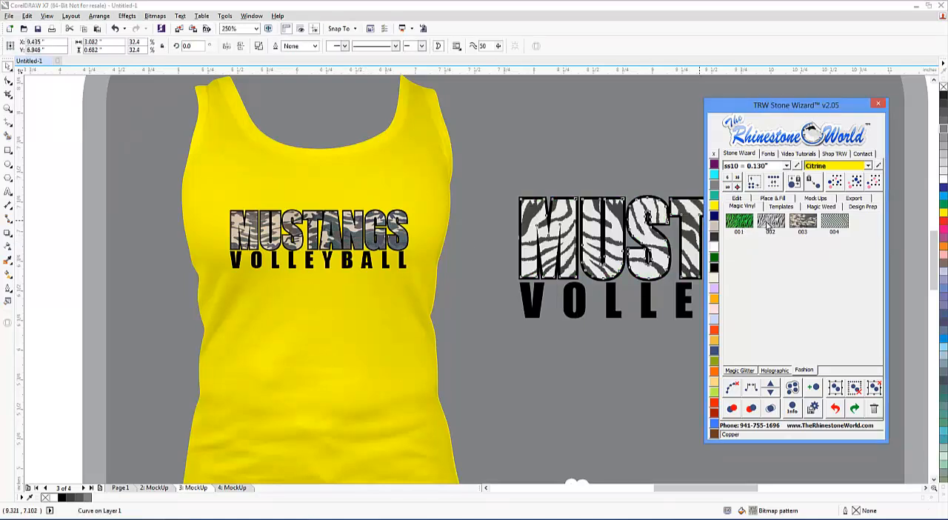
pyautogui.click(591, 166)
pyautogui.scroll(-2, 590, 165)
pyautogui.scroll(1, 632, 184)
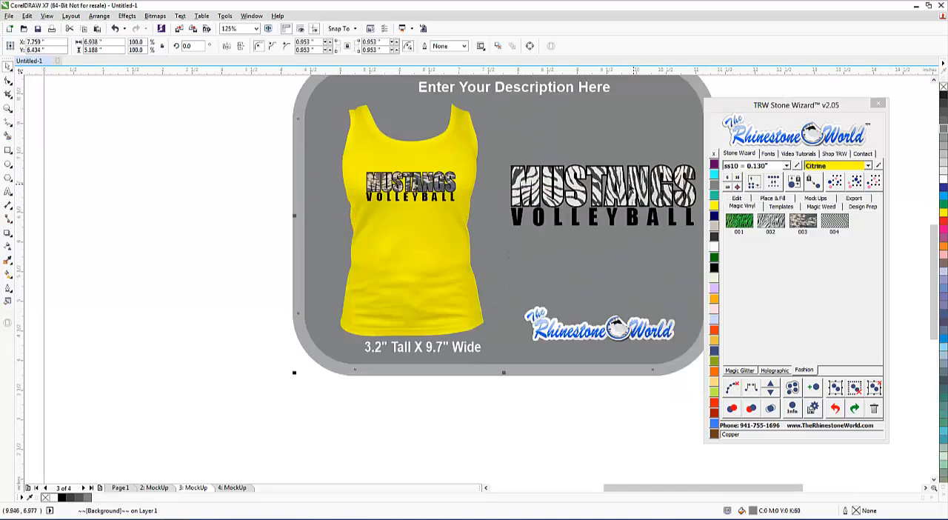
# Fill the MUSTANGS lettering on the tank top with Magic Vinyl pattern 004.
pyautogui.click(432, 184)
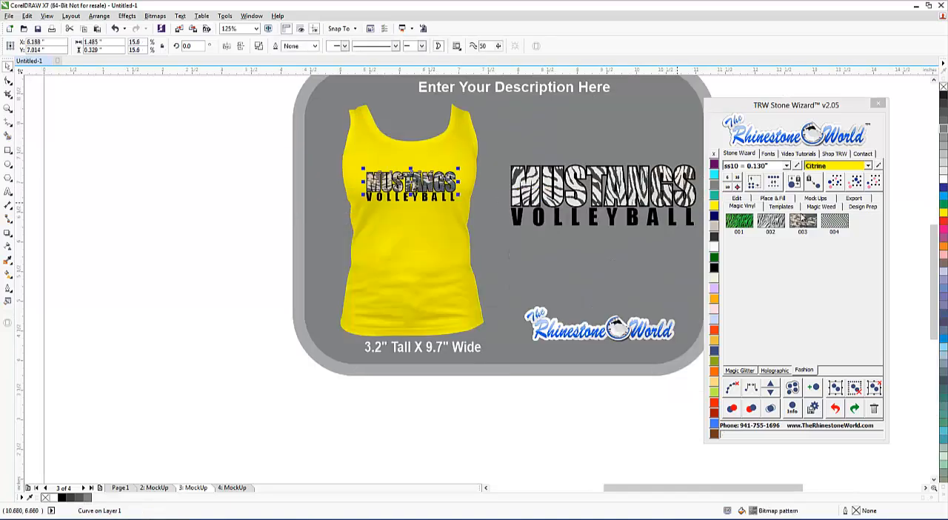
pyautogui.click(842, 224)
pyautogui.click(276, 226)
pyautogui.scroll(2, 428, 178)
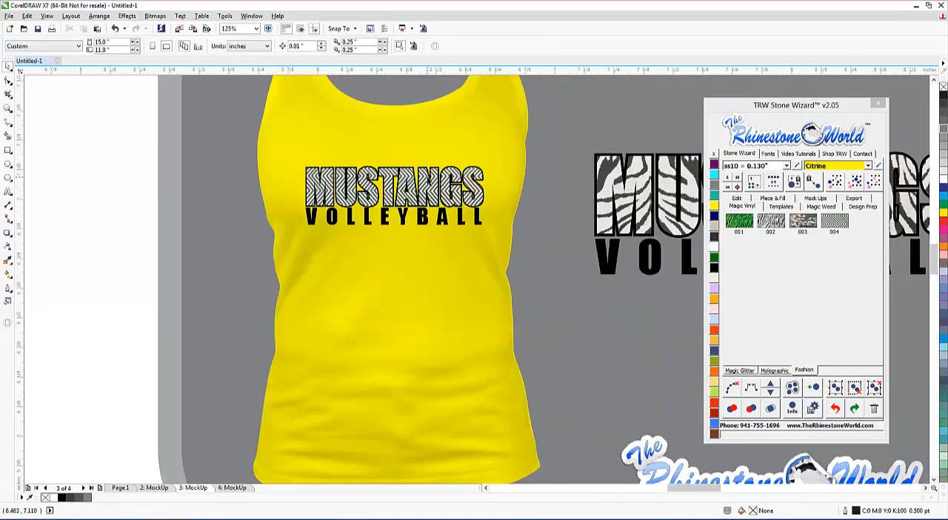
# Try Magic Vinyl patterns 004 and 001 on the larger MUSTANGS lettering beside the tank top and refill it with pattern 002.
pyautogui.scroll(-1, 432, 180)
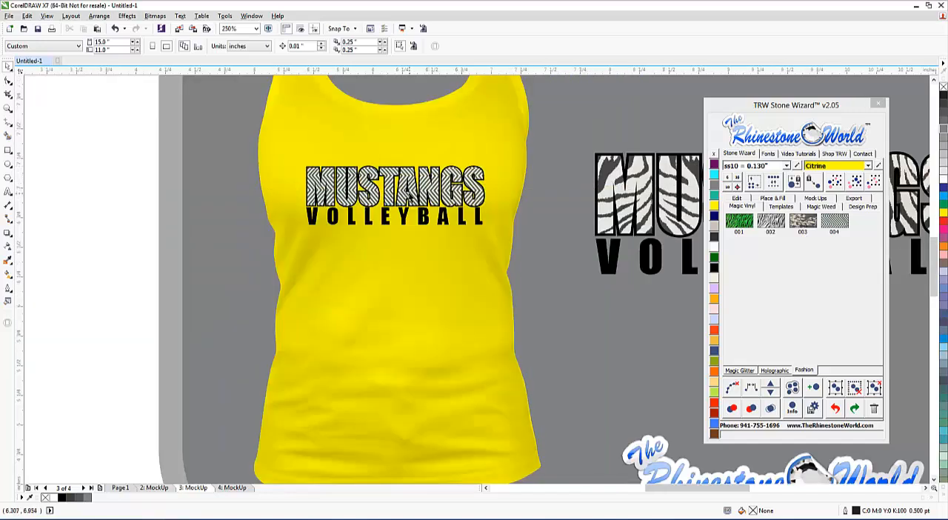
pyautogui.scroll(-1, 411, 197)
pyautogui.scroll(1, 448, 200)
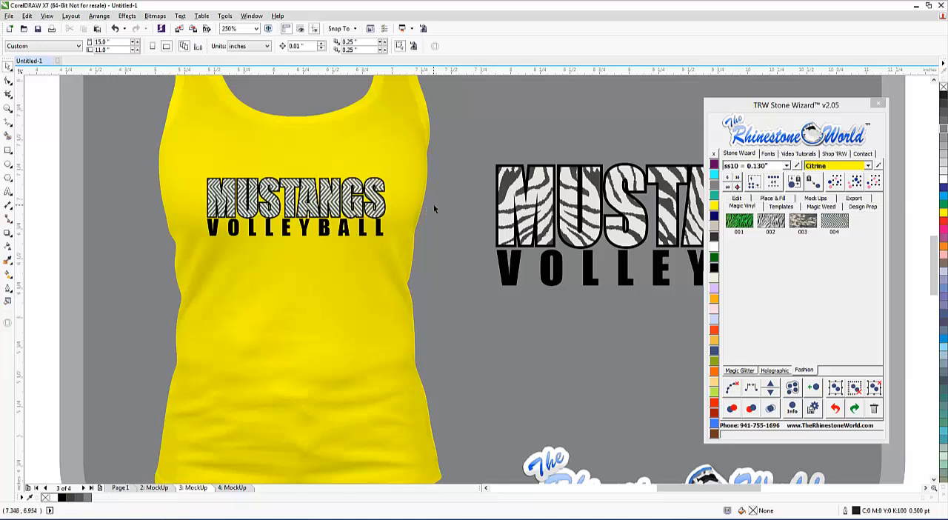
pyautogui.click(529, 210)
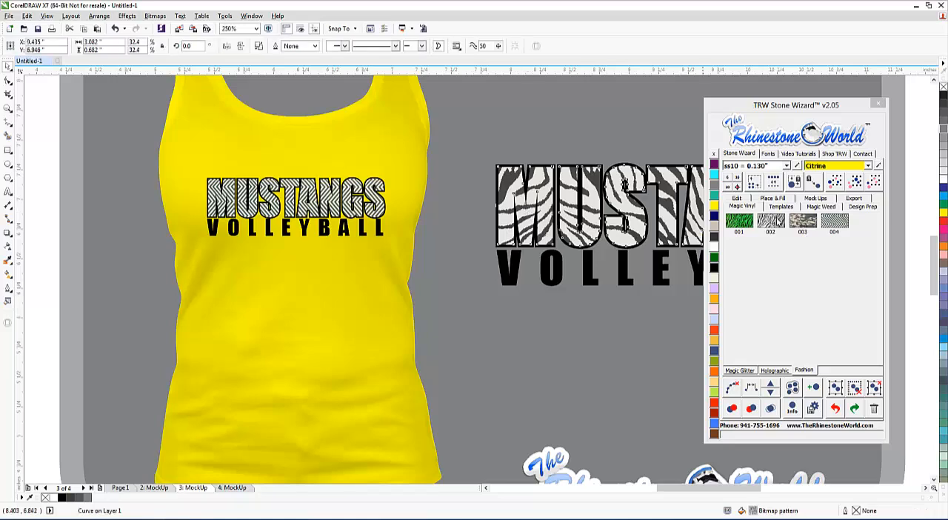
pyautogui.click(835, 221)
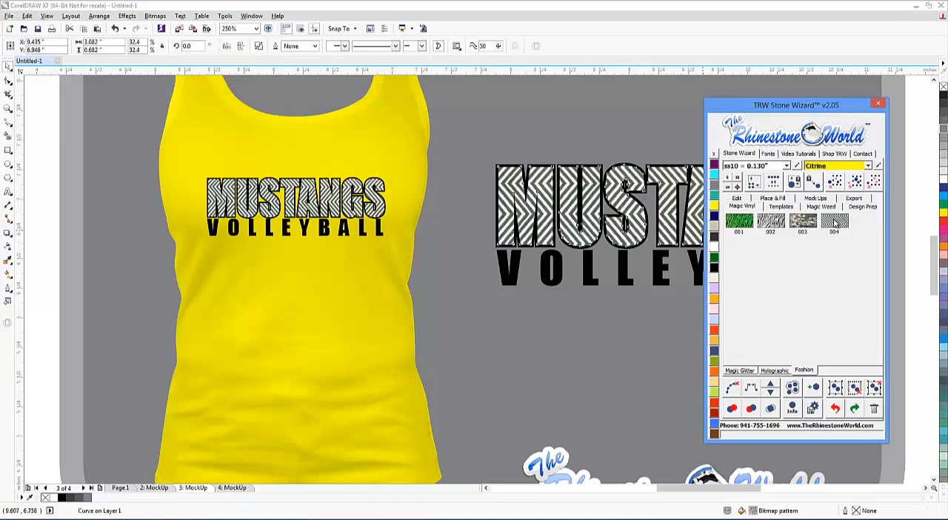
pyautogui.click(741, 222)
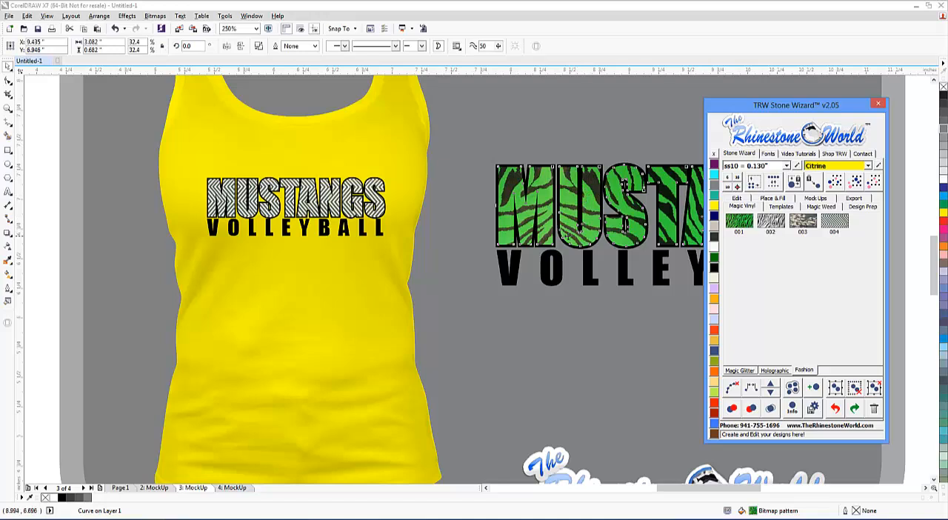
pyautogui.click(771, 221)
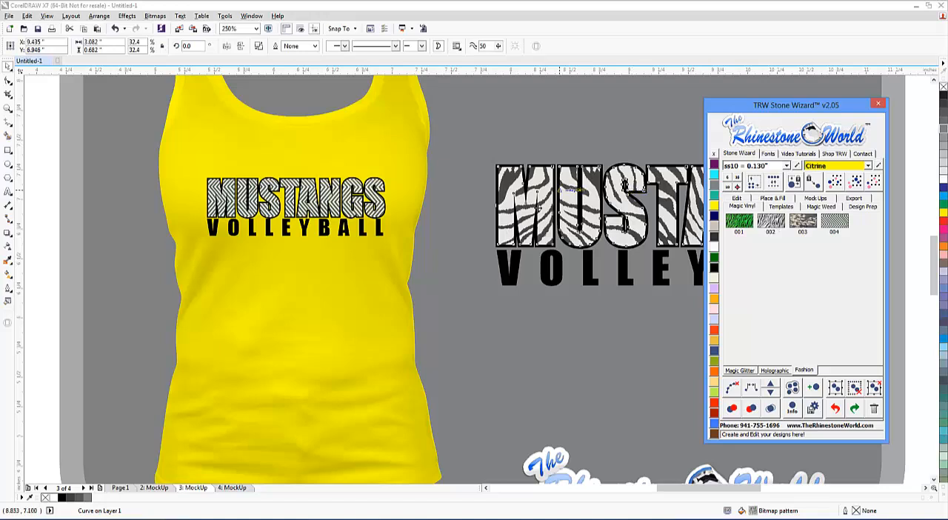
# Recolor the larger VOLLEYBALL text beside the tank top to white.
pyautogui.click(548, 303)
pyautogui.click(561, 280)
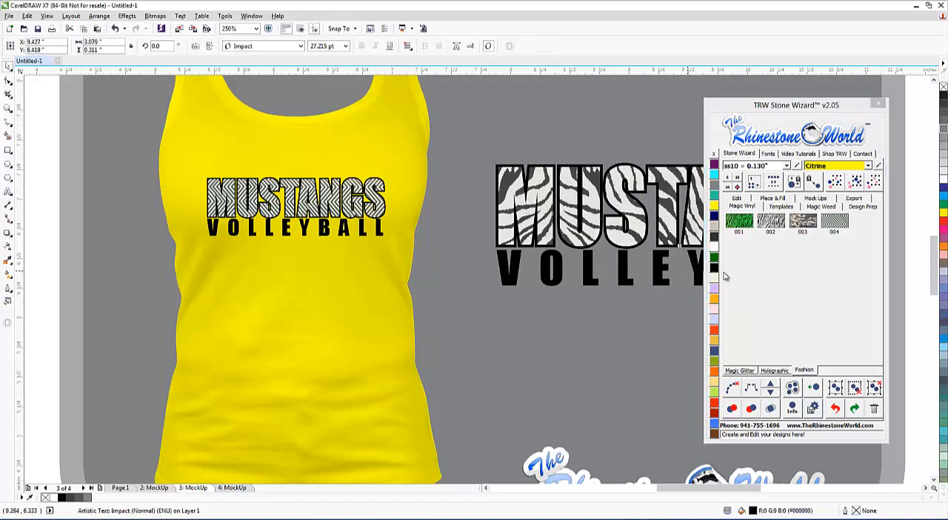
pyautogui.click(714, 277)
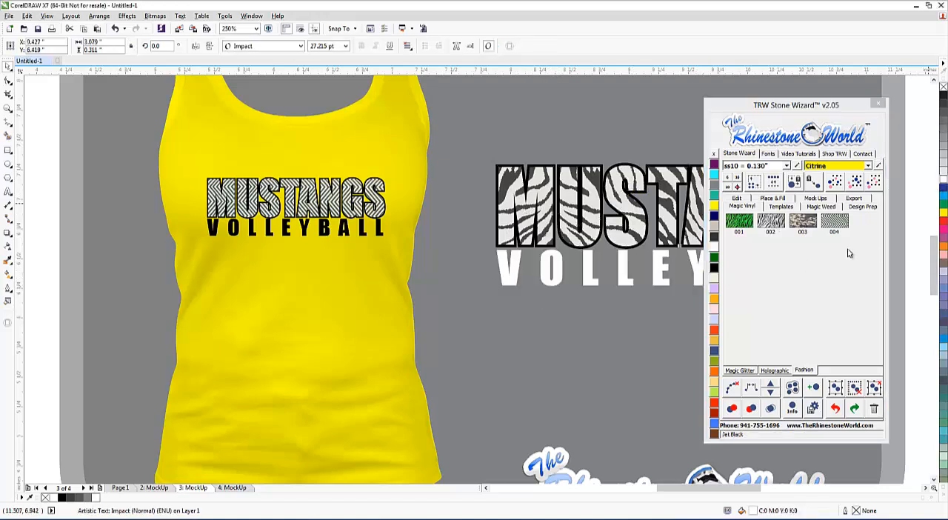
# Try Jet Black, Aquamarine and Orange as the fill color of the mockup background.
pyautogui.click(585, 354)
pyautogui.press('F3')
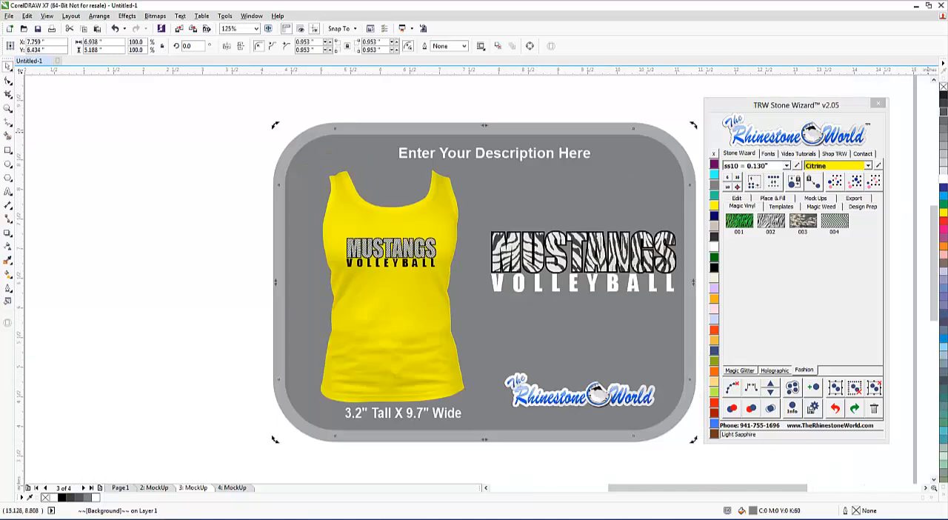
pyautogui.click(715, 268)
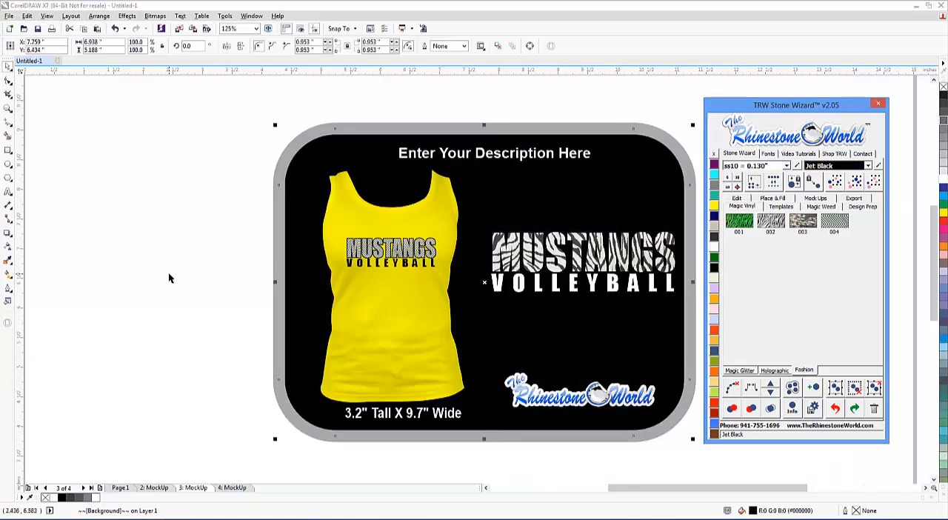
pyautogui.click(169, 278)
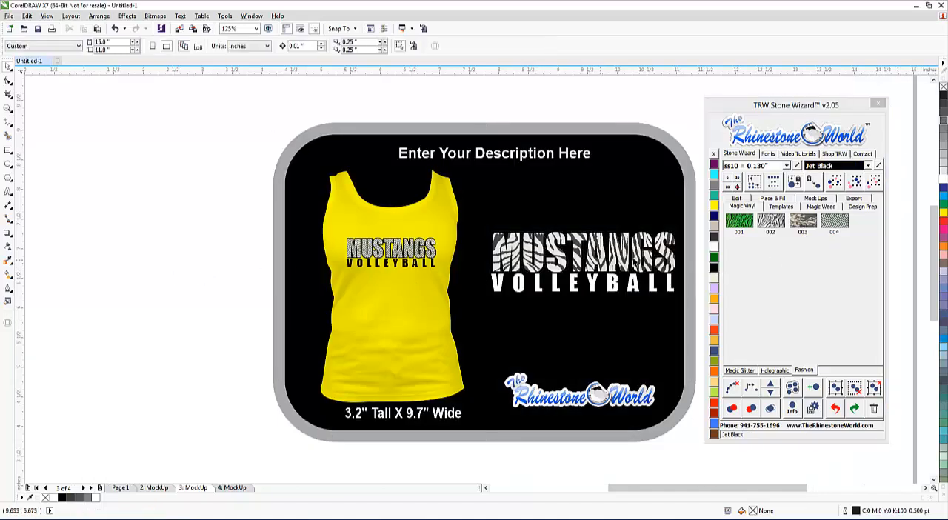
pyautogui.click(629, 337)
pyautogui.click(714, 175)
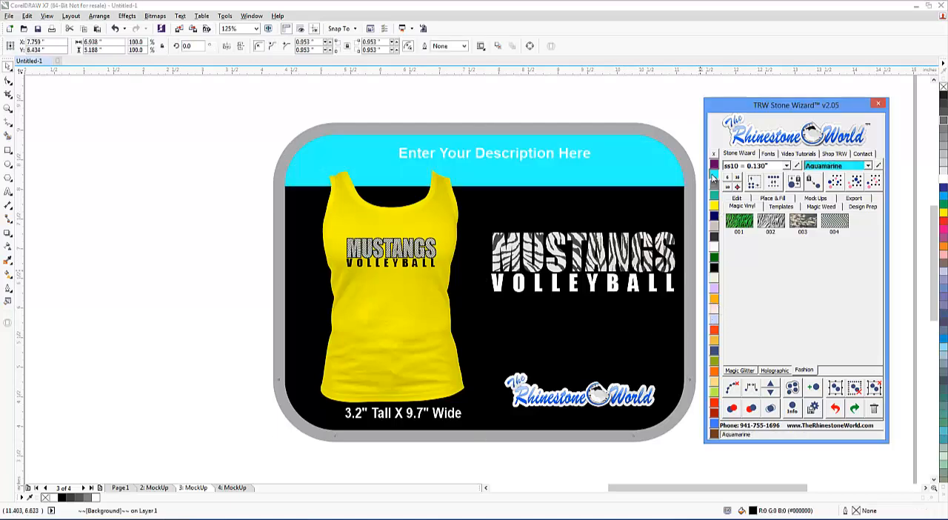
pyautogui.click(715, 369)
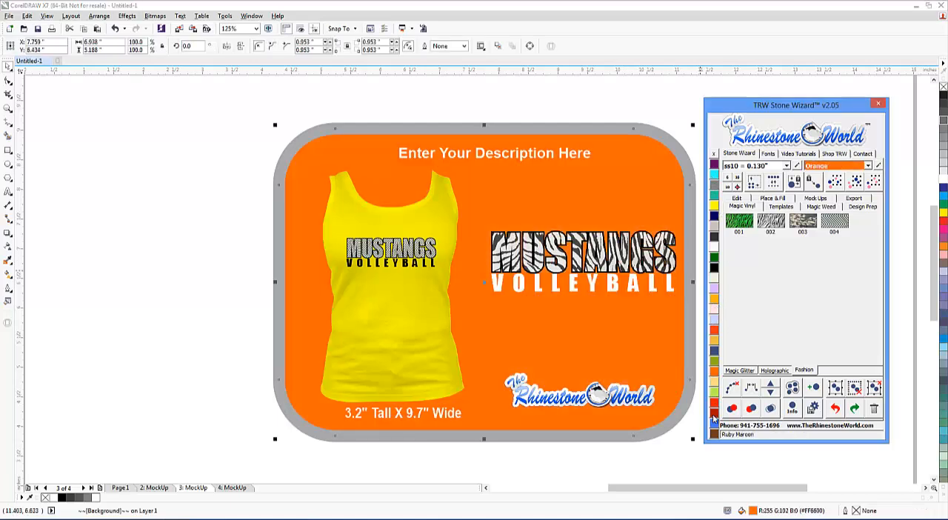
# Recolor the mockup background to Ruby Maroon.
pyautogui.click(713, 413)
pyautogui.click(245, 278)
pyautogui.scroll(-1, 422, 243)
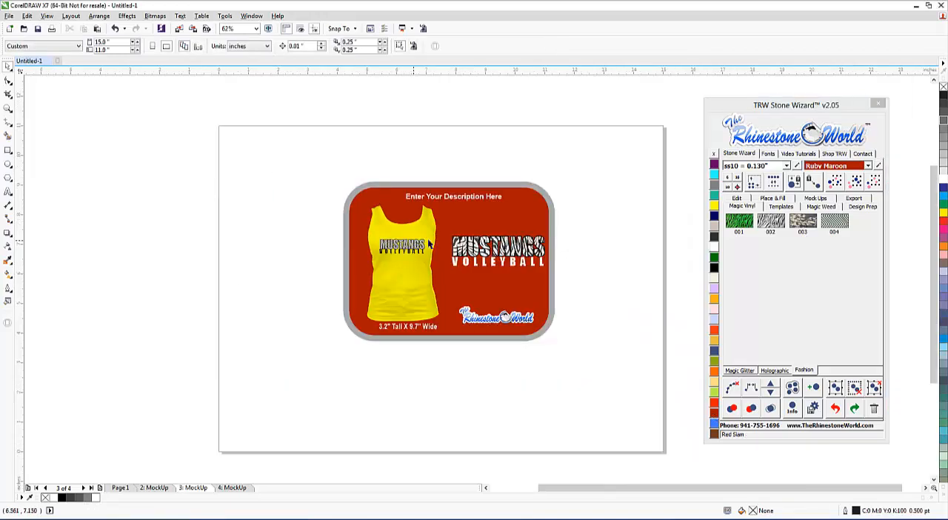
pyautogui.scroll(1, 504, 261)
pyautogui.scroll(1, 268, 237)
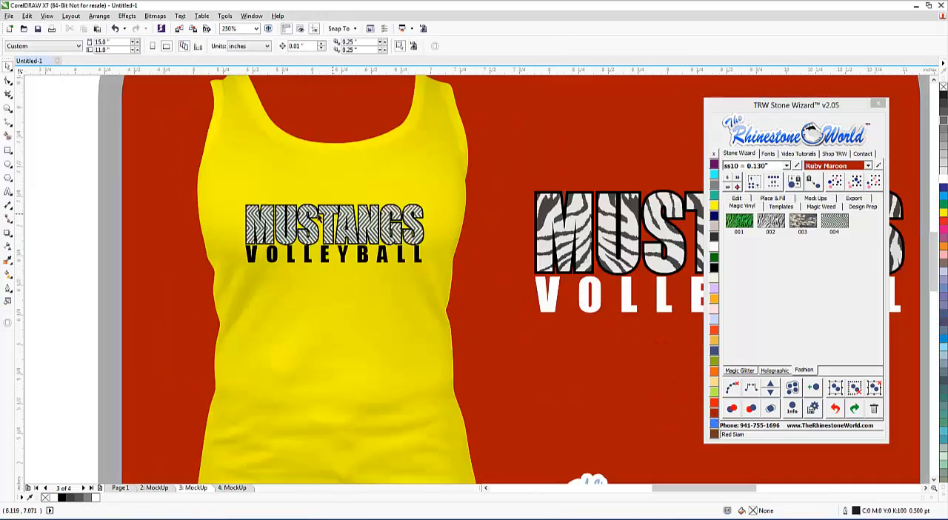
# Go to page 2 with the green tiger-striped design and delete the Rhinestone World logo above the lettering.
pyautogui.click(155, 487)
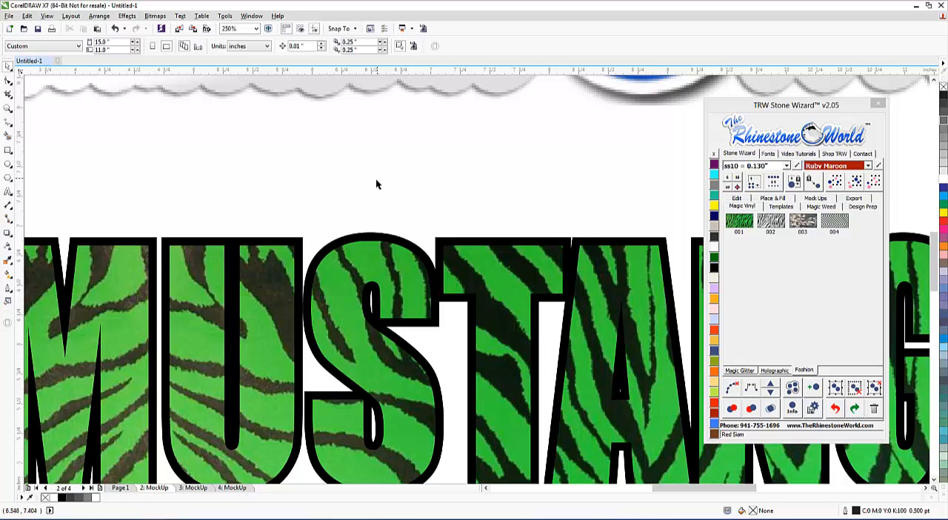
pyautogui.scroll(-1, 375, 185)
pyautogui.scroll(-3, 375, 189)
pyautogui.click(398, 160)
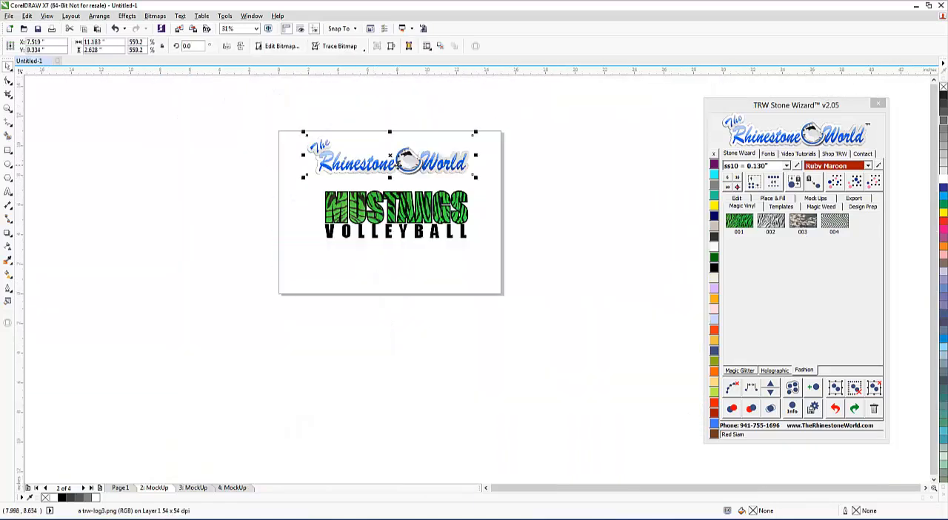
pyautogui.press('Delete')
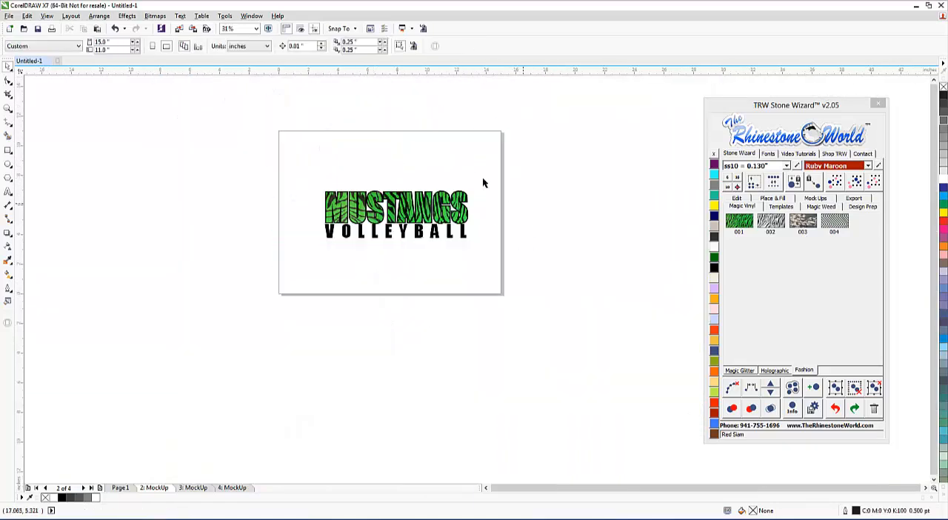
# Set the page height to 25 inches.
pyautogui.doubleClick(111, 50)
pyautogui.write('25')
pyautogui.press('Return')
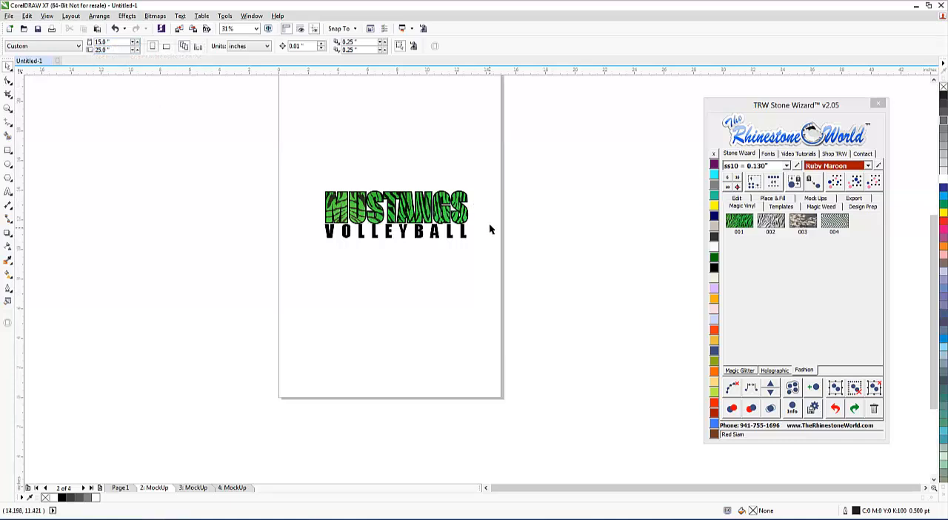
# Move the complete MUSTANGS VOLLEYBALL design higher on the page to free the space below it.
pyautogui.moveTo(496, 175); pyautogui.dragTo(250, 275)
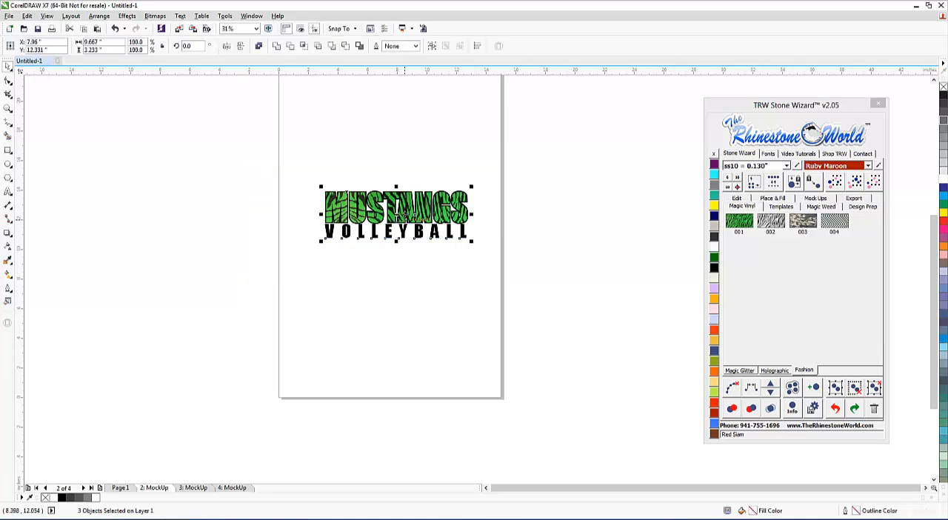
pyautogui.moveTo(406, 215); pyautogui.dragTo(412, 150)
pyautogui.click(436, 218)
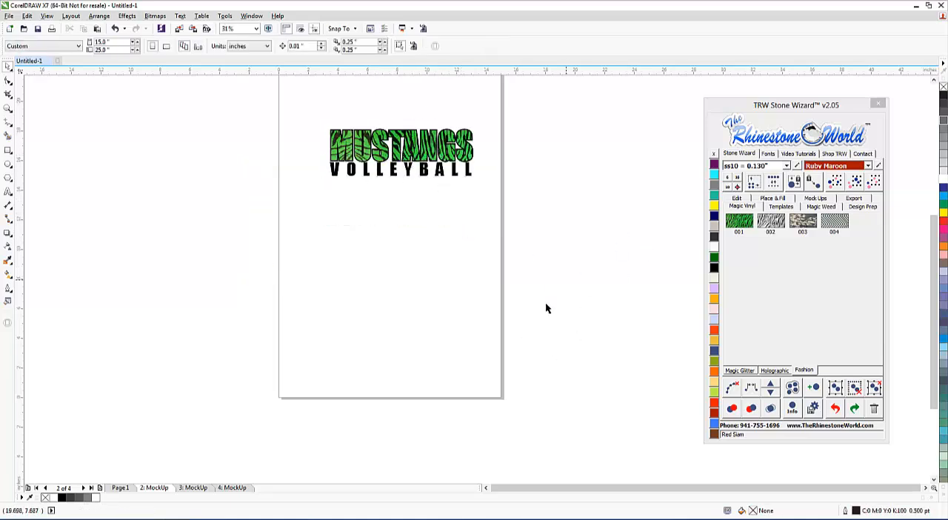
# Add the text 23 below the VOLLEYBALL lettering and enlarge it to about 6.7 inches wide.
pyautogui.click(9, 191)
pyautogui.click(385, 261)
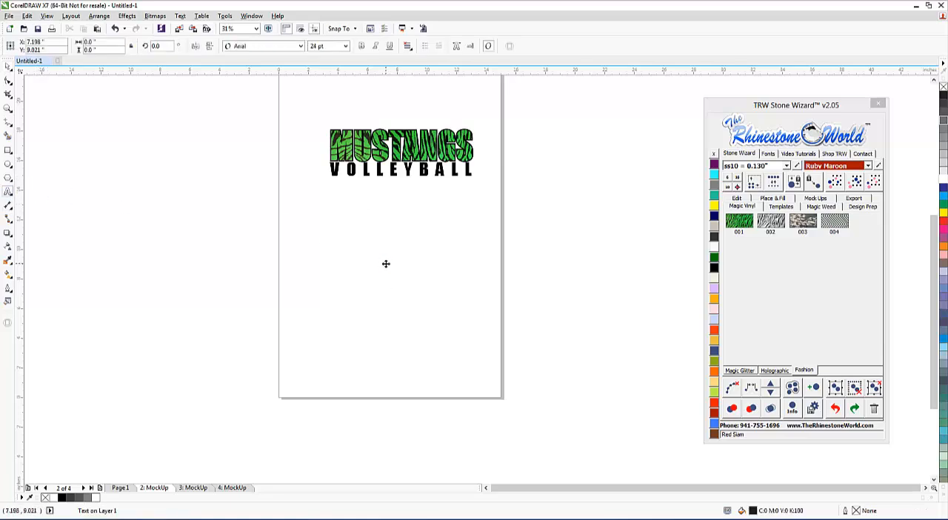
pyautogui.write('23')
pyautogui.click(9, 68)
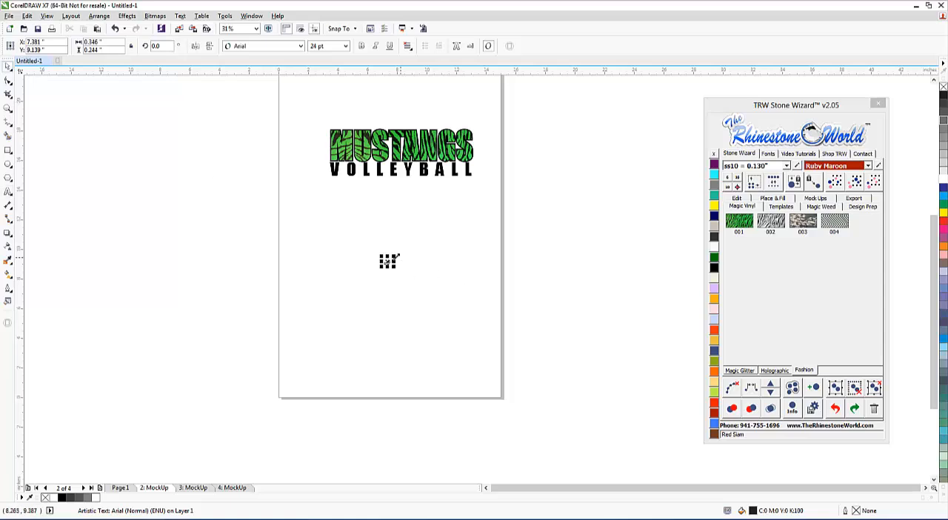
pyautogui.moveTo(407, 248); pyautogui.dragTo(486, 179)
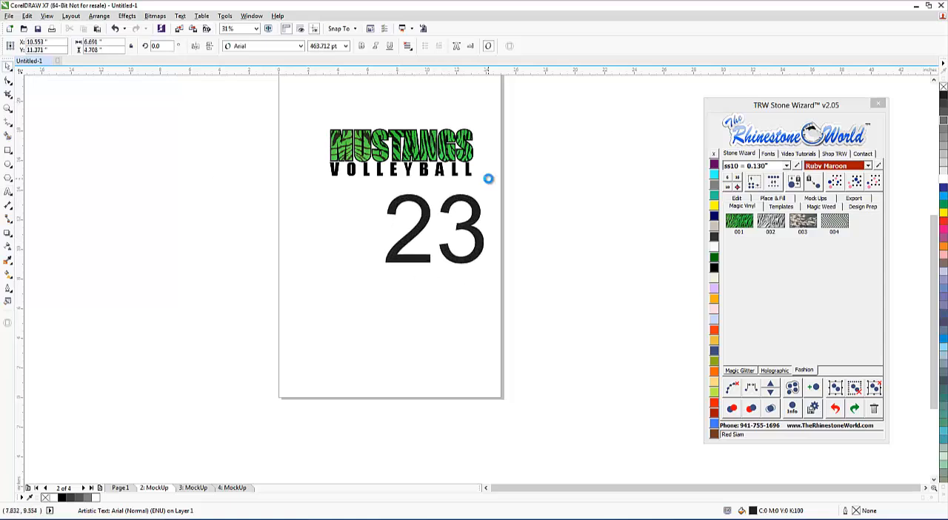
# Search the Stone Wizard fonts for COLL and apply College-Black to the number 23.
pyautogui.click(768, 153)
pyautogui.doubleClick(759, 260)
pyautogui.write('COL')
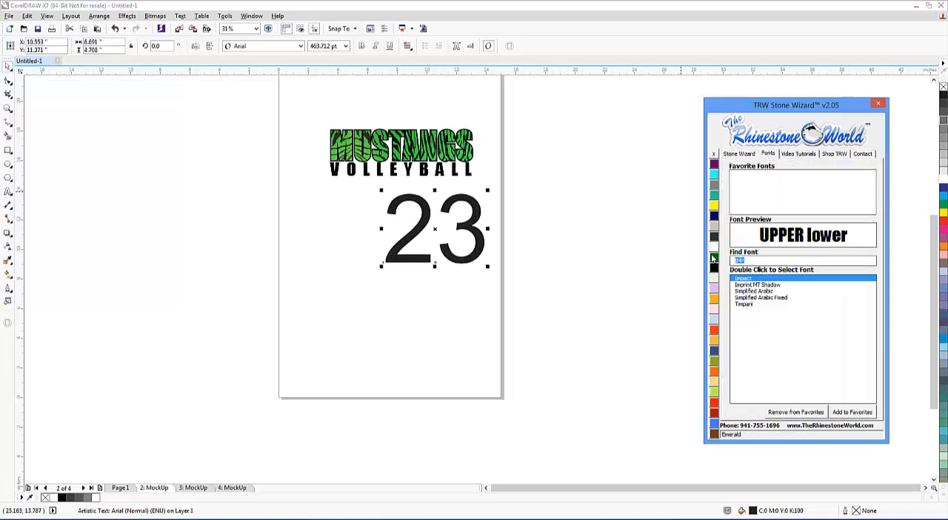
pyautogui.write('L')
pyautogui.doubleClick(743, 279)
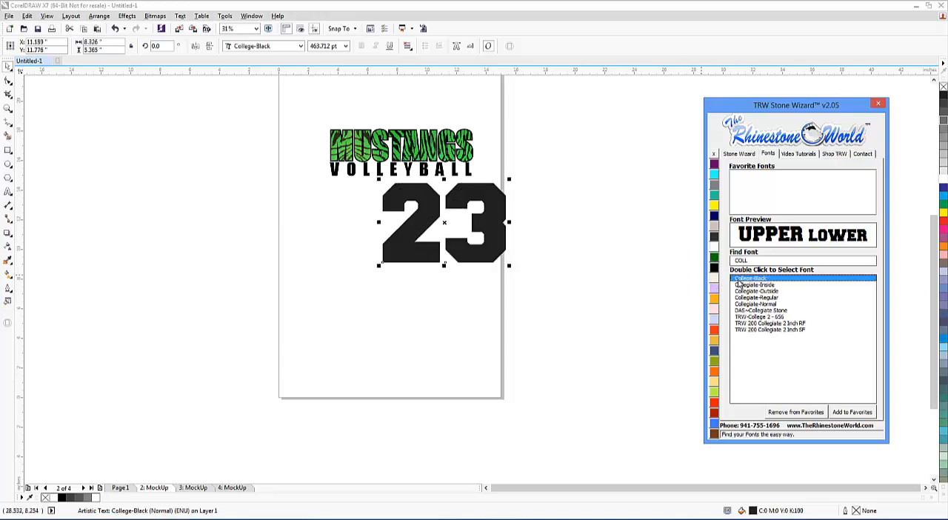
# Move the number 23 to the lower part of the page and enlarge it to about 9 inches wide.
pyautogui.click(740, 153)
pyautogui.moveTo(442, 188); pyautogui.dragTo(358, 259)
pyautogui.moveTo(425, 263); pyautogui.dragTo(448, 274)
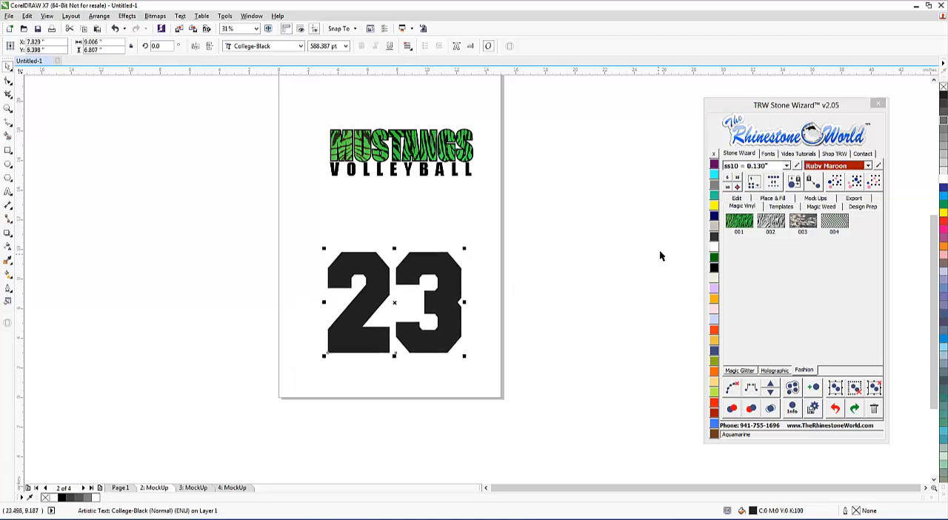
# Fill the number 23 with the green tiger-stripe Magic Vinyl pattern 001.
pyautogui.click(740, 225)
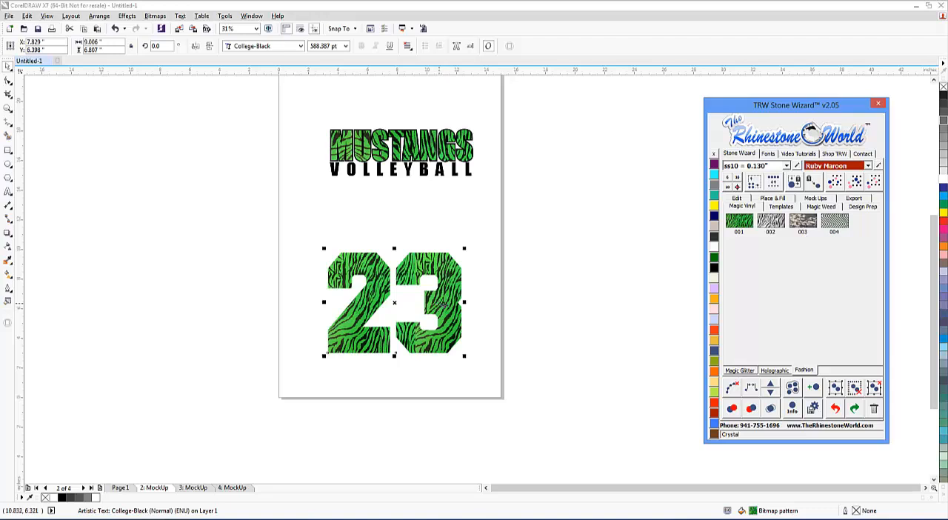
pyautogui.click(529, 322)
pyautogui.scroll(2, 451, 313)
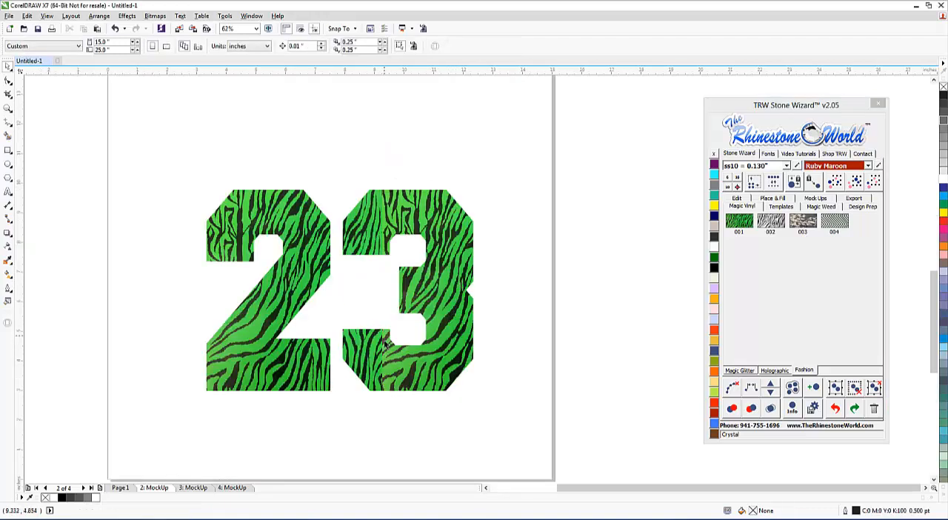
# Convert the number 23 to curves.
pyautogui.click(386, 379)
pyautogui.click(99, 16)
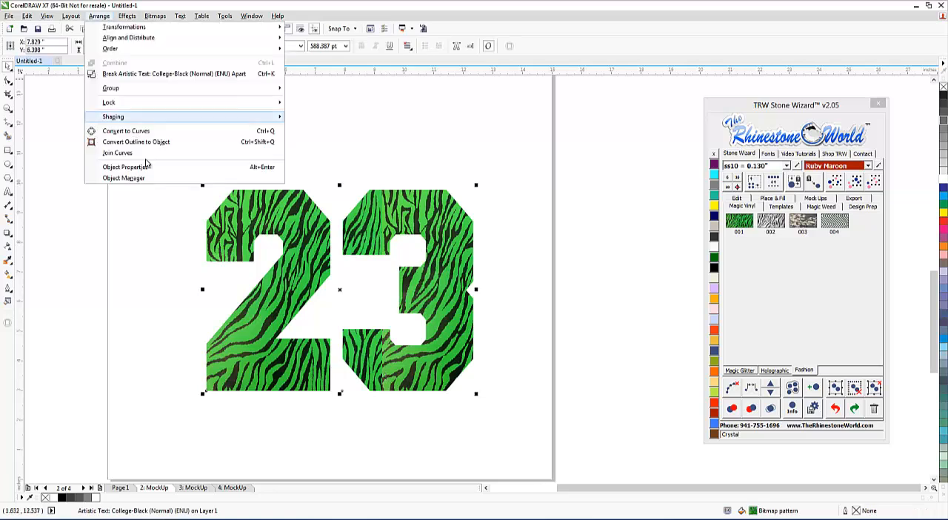
pyautogui.click(142, 132)
pyautogui.click(120, 264)
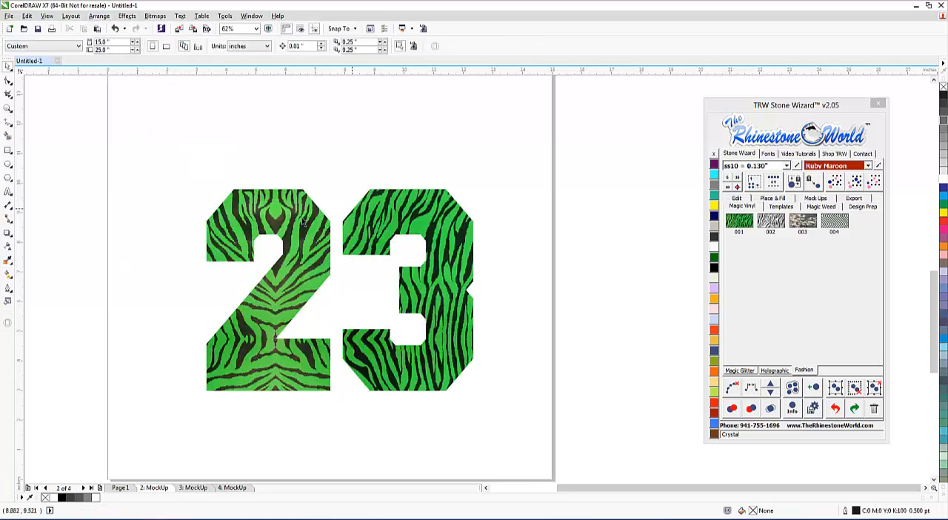
# Duplicate the VOLLEYBALL text just above the number 23 and delete the copy.
pyautogui.click(455, 290)
pyautogui.scroll(-1, 455, 290)
pyautogui.click(414, 183)
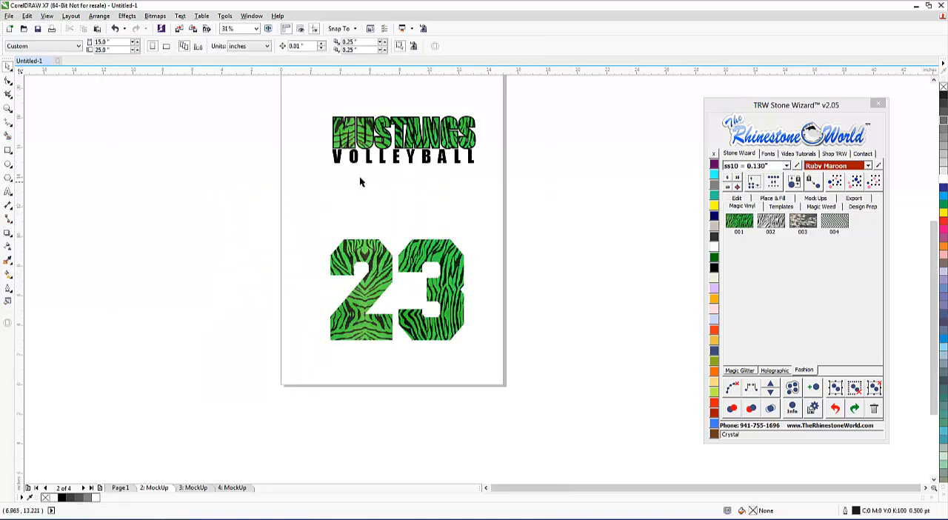
pyautogui.moveTo(382, 161); pyautogui.dragTo(381, 207)
pyautogui.rightClick(381, 207)
pyautogui.doubleClick(380, 211)
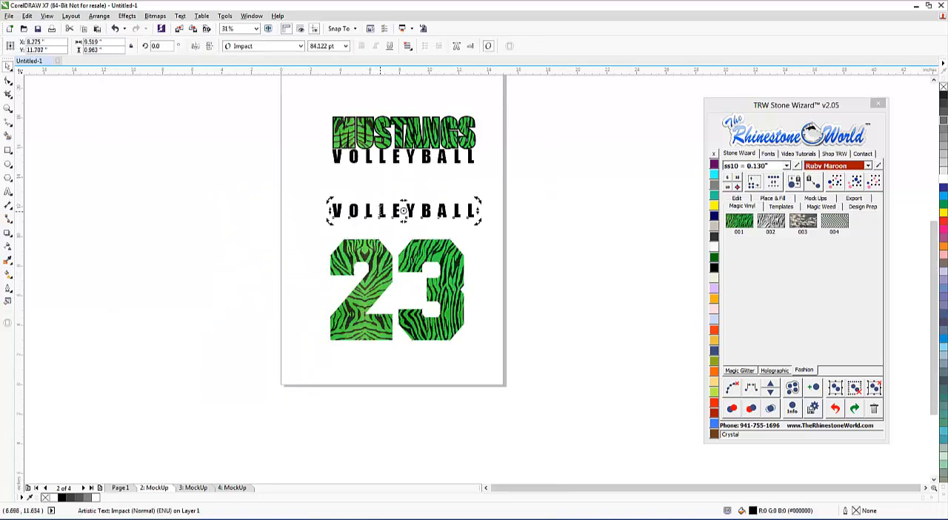
pyautogui.press('Escape')
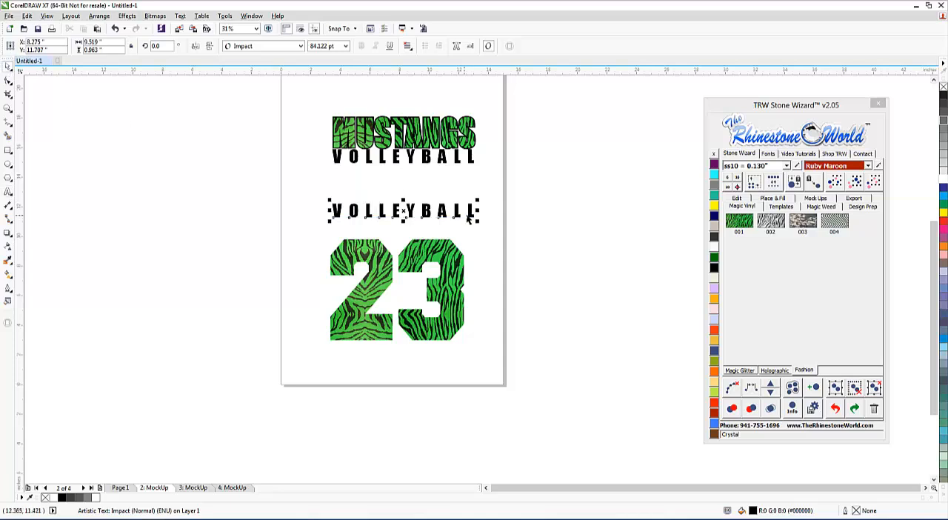
pyautogui.press('Delete')
# Add the player's last name as artistic text above the number 23 and enlarge it to about 9.4 inches wide.
pyautogui.click(9, 191)
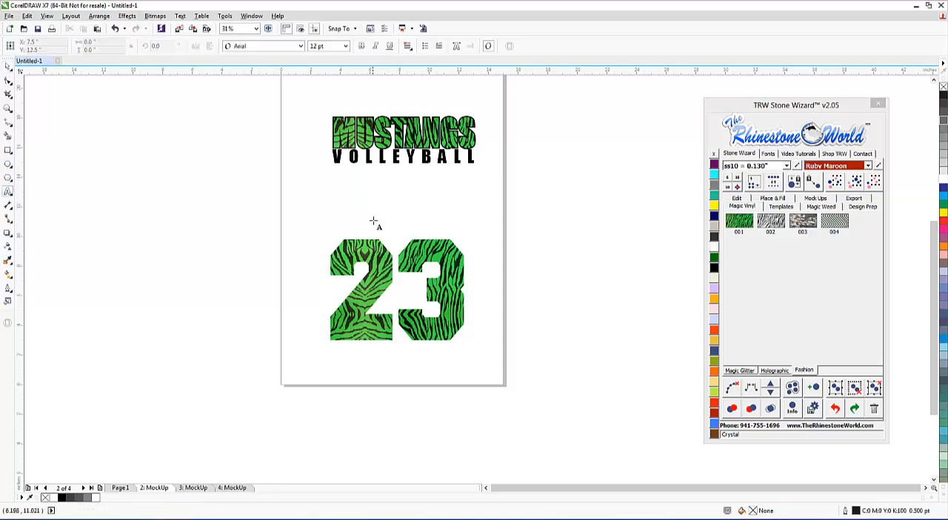
pyautogui.write('VASSALLO')
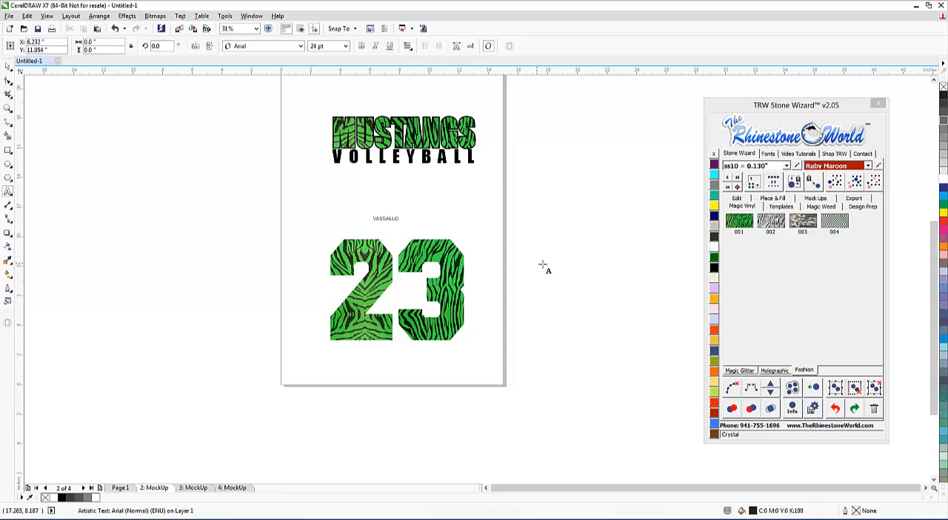
pyautogui.click(8, 67)
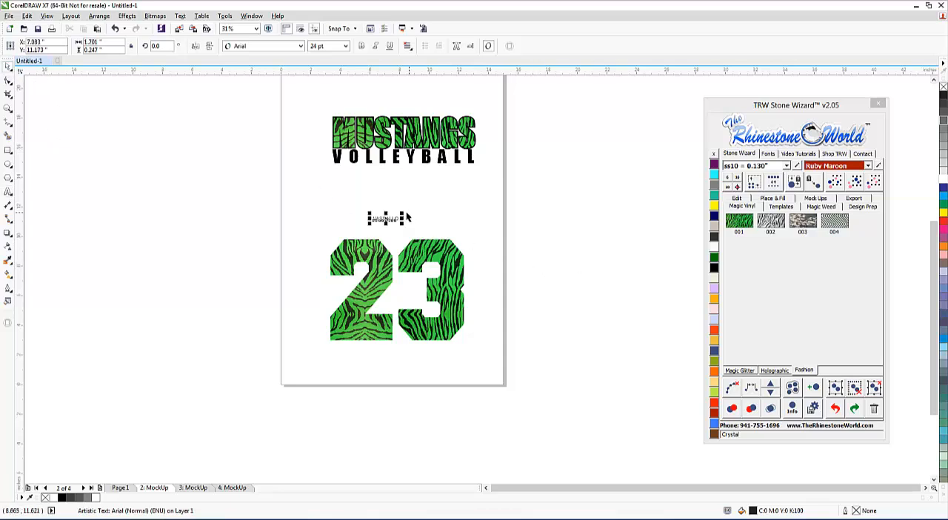
pyautogui.moveTo(407, 217); pyautogui.dragTo(517, 197)
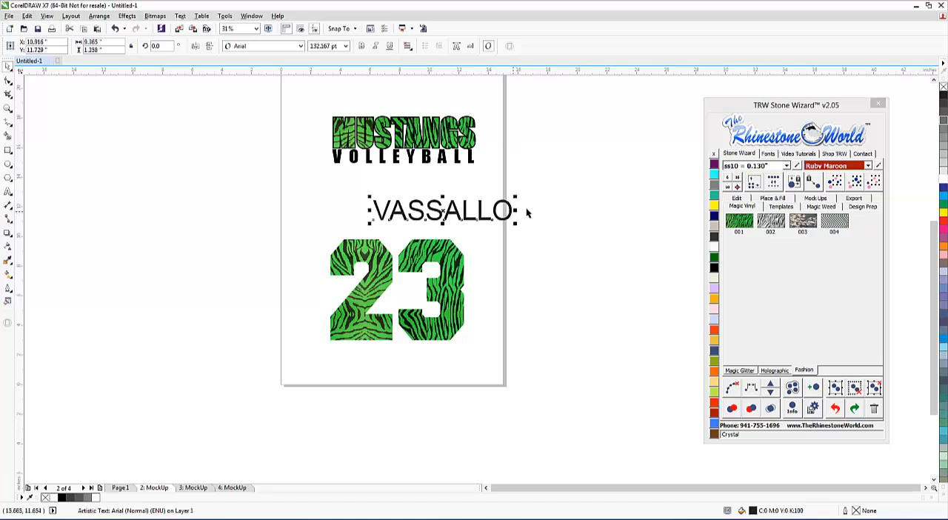
# Find the Impact font in the Stone Wizard and apply it to the player's name.
pyautogui.click(769, 153)
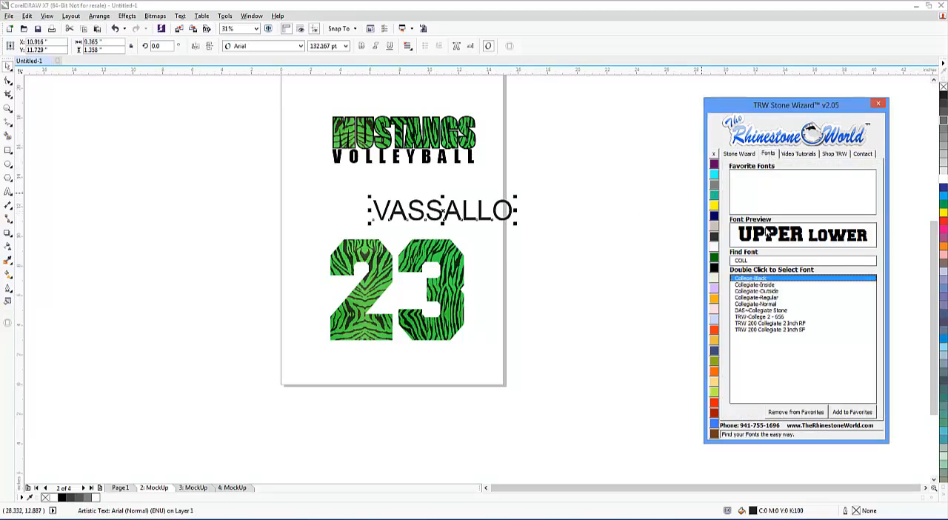
pyautogui.doubleClick(756, 260)
pyautogui.write('IMP')
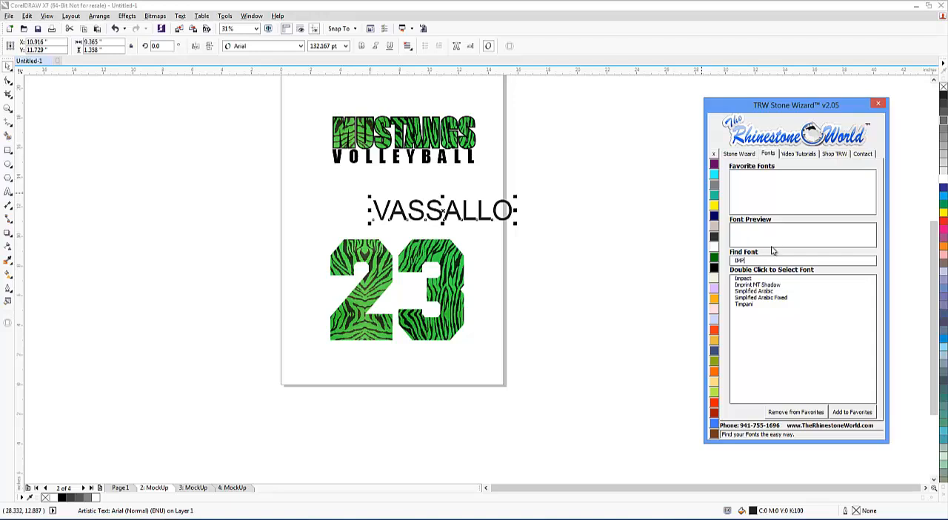
pyautogui.doubleClick(750, 279)
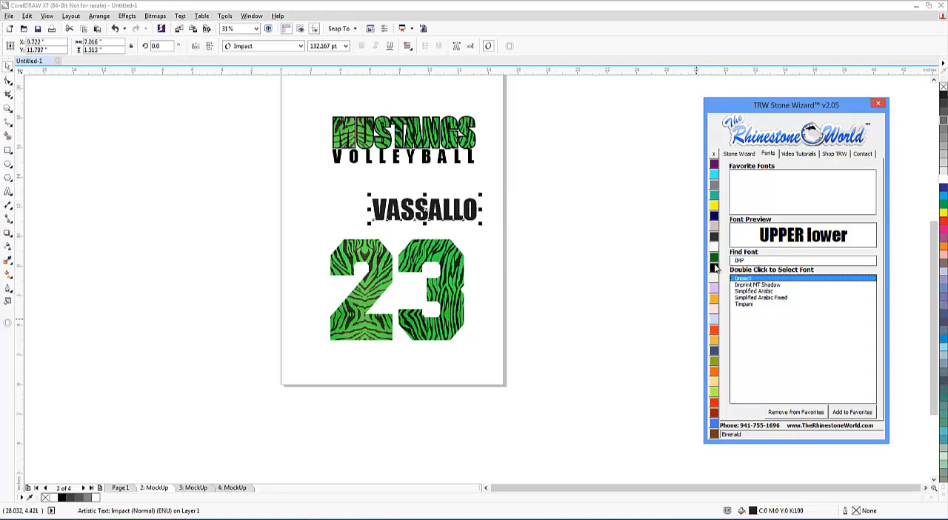
# Color the player's name Jet Black and resize it to about 9.5 inches wide, placing it directly above the number 23.
pyautogui.moveTo(363, 195); pyautogui.dragTo(317, 168)
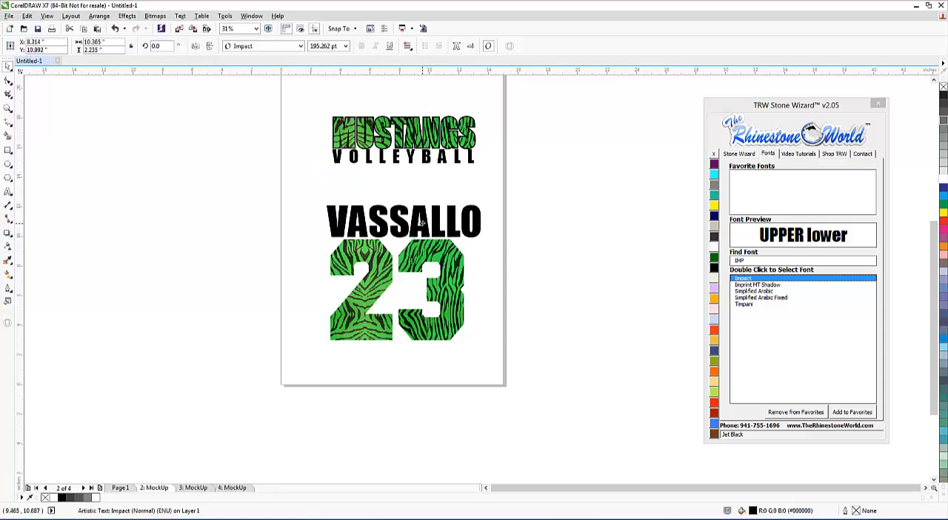
pyautogui.scroll(2, 420, 194)
pyautogui.moveTo(542, 183); pyautogui.dragTo(496, 205)
pyautogui.click(531, 224)
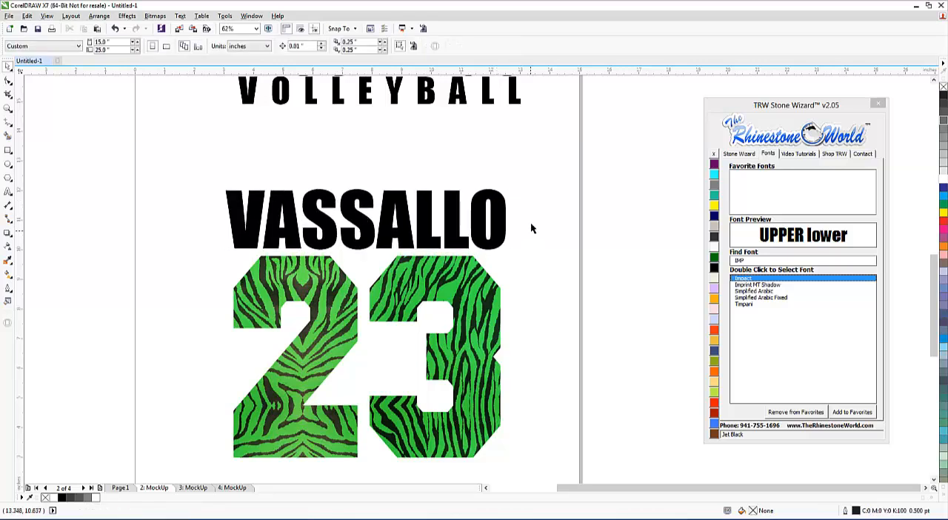
# Scale the player's name and the number 23 down together to about 9.1 inches wide.
pyautogui.scroll(-2, 533, 215)
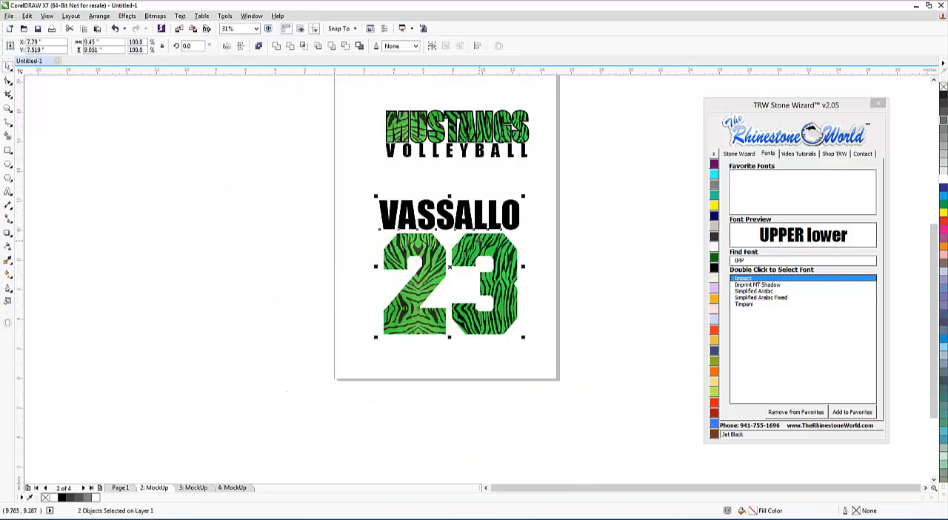
pyautogui.moveTo(524, 197); pyautogui.dragTo(519, 200)
pyautogui.click(489, 265)
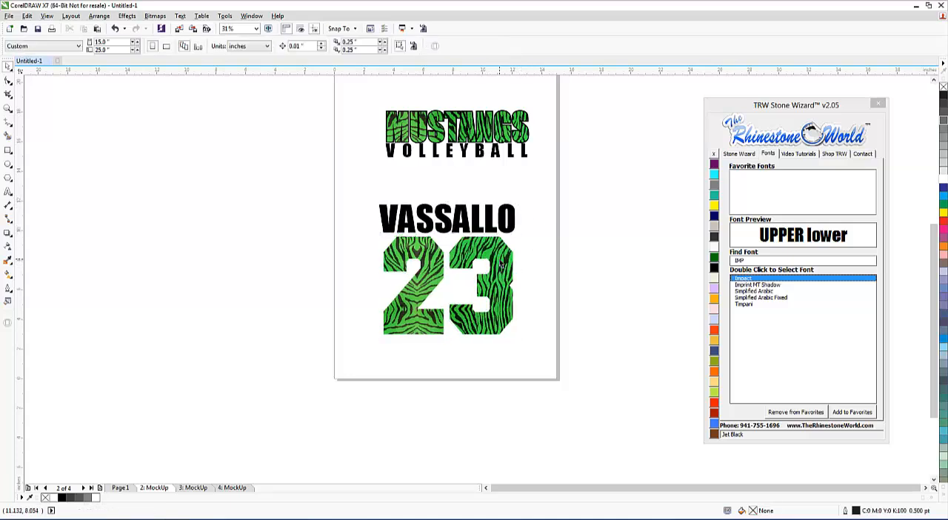
pyautogui.click(500, 262)
# Fill the player's name with the Black Magic Glitter vinyl.
pyautogui.scroll(1, 509, 249)
pyautogui.click(512, 209)
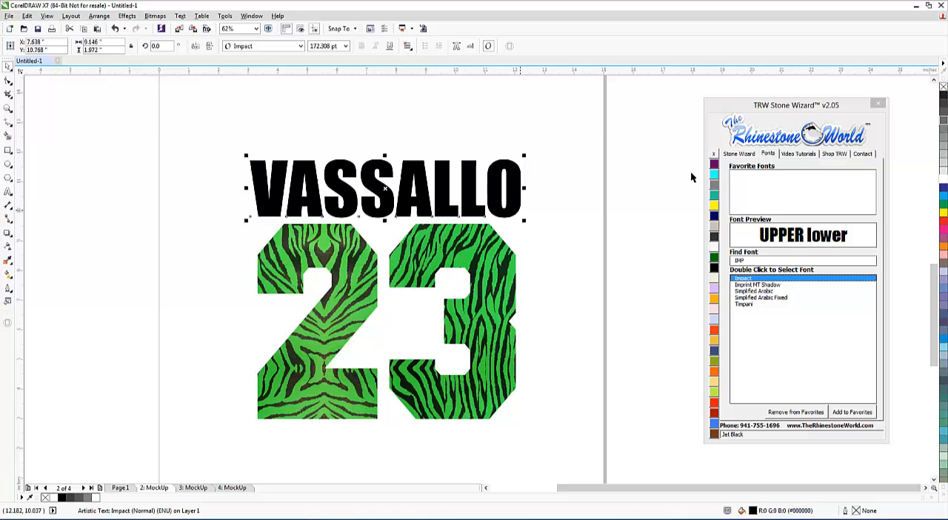
pyautogui.click(745, 155)
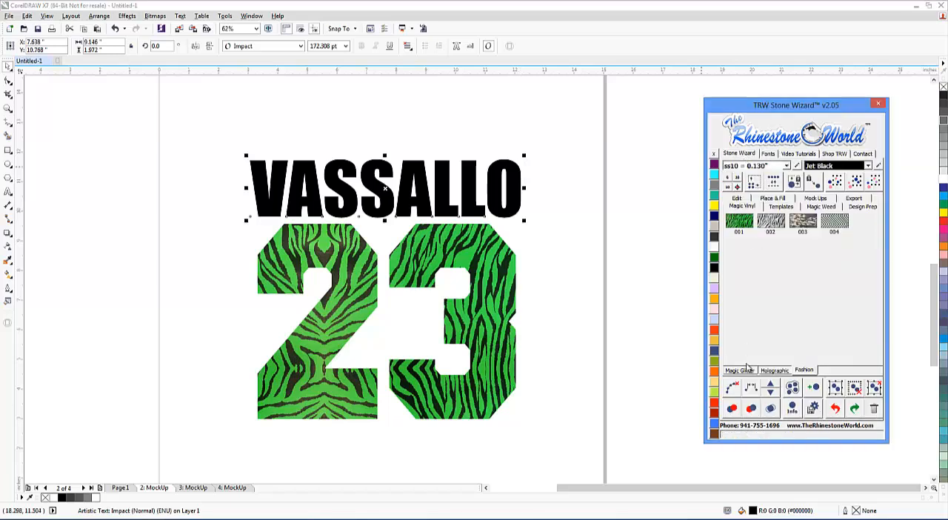
pyautogui.click(744, 370)
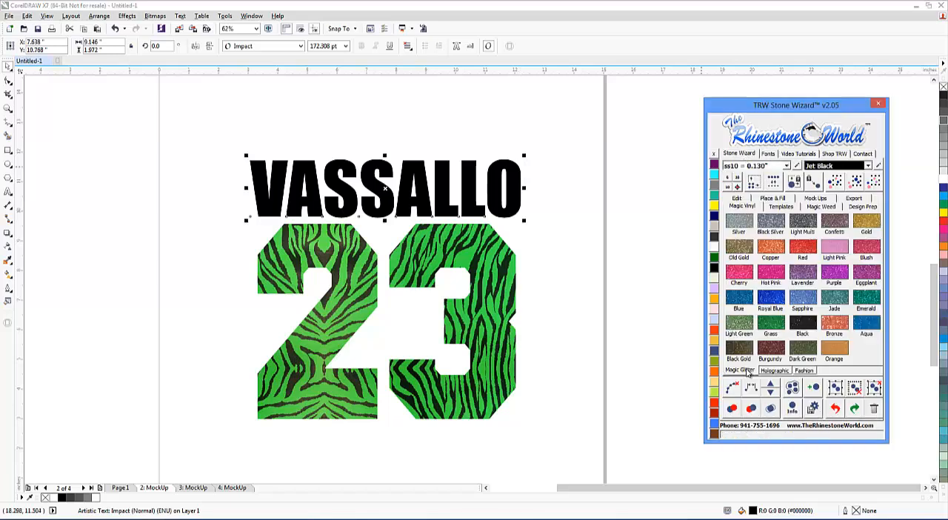
pyautogui.click(805, 325)
# Try an outside Island Fill outline around the number 23 with 0.07 contour spacing, inspect it, and undo it.
pyautogui.click(505, 256)
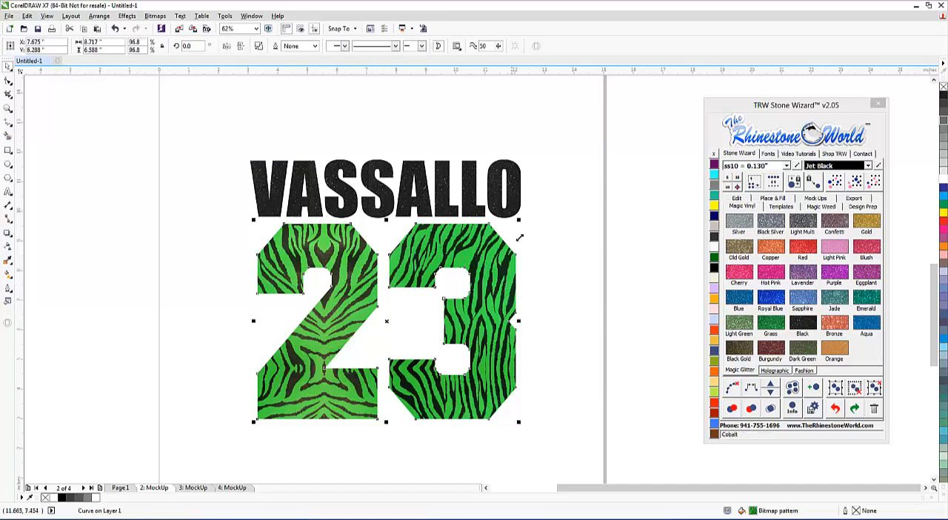
pyautogui.click(783, 199)
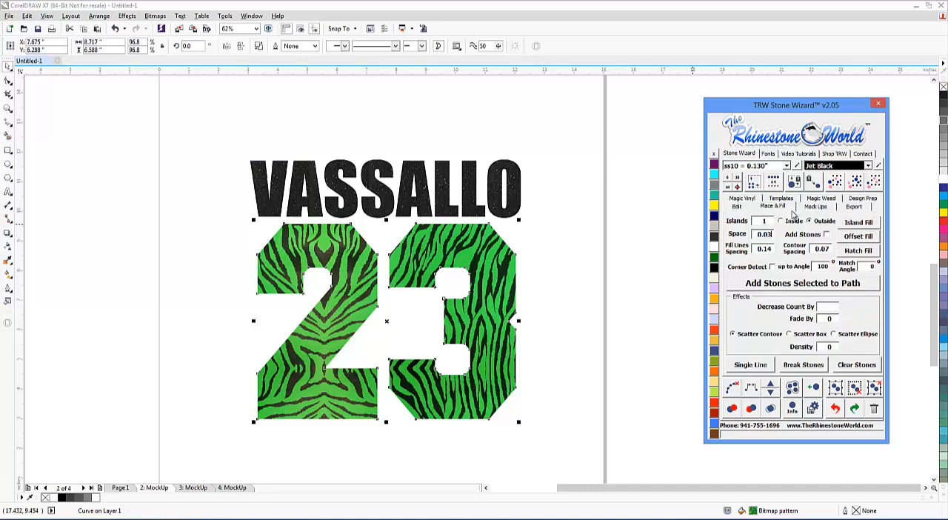
pyautogui.click(856, 224)
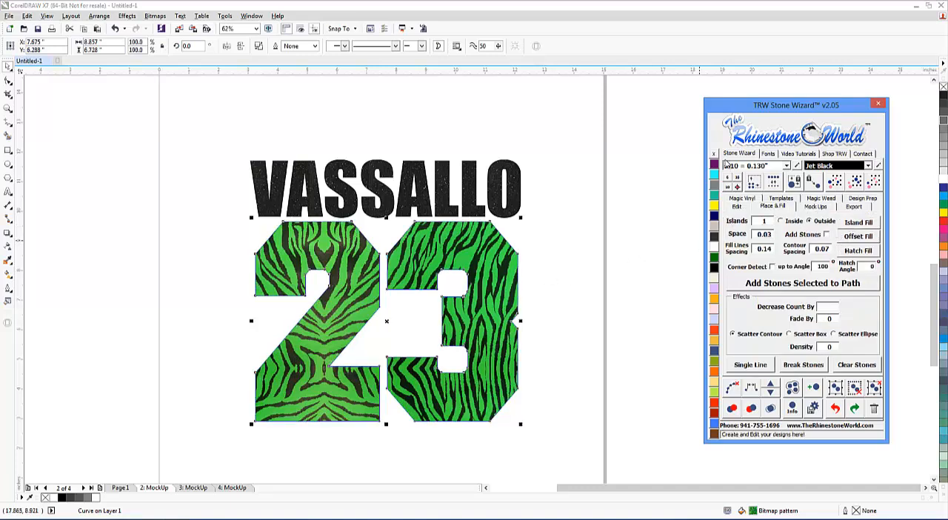
pyautogui.click(562, 264)
pyautogui.scroll(2, 489, 299)
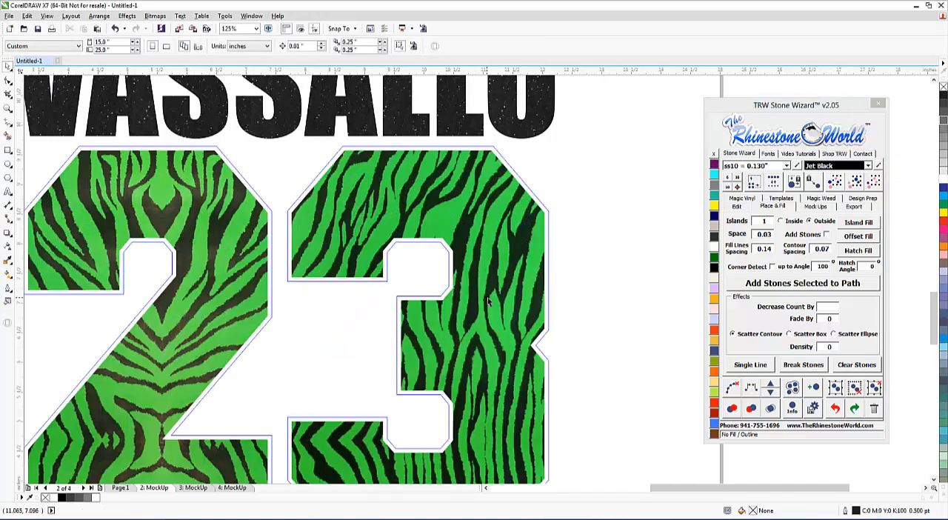
pyautogui.scroll(-2, 527, 280)
pyautogui.hotkey('ctrl', 'z')
pyautogui.hotkey('ctrl', 'z')
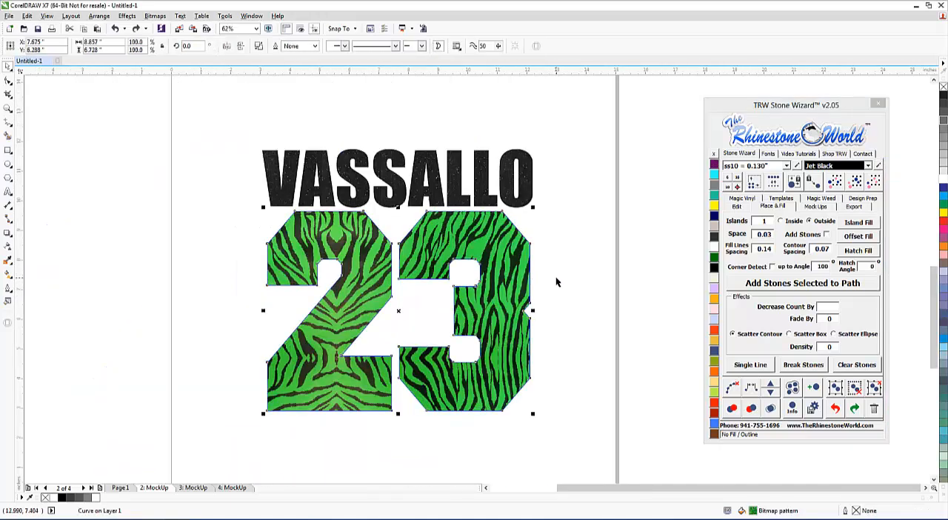
# Set the contour spacing to 0.09 and create an outside Island Fill outline around the number 23.
pyautogui.click(830, 250)
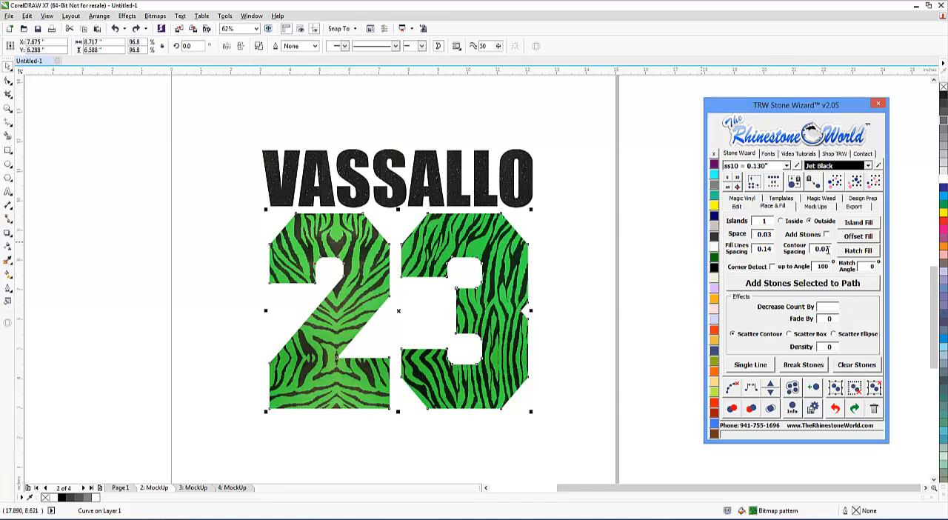
pyautogui.press('BackSpace')
pyautogui.write('9')
pyautogui.click(857, 224)
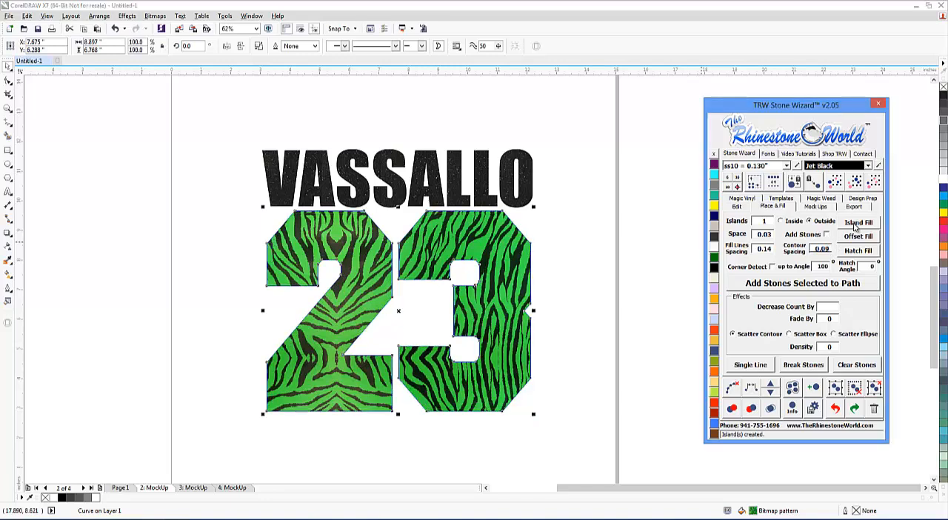
pyautogui.click(592, 218)
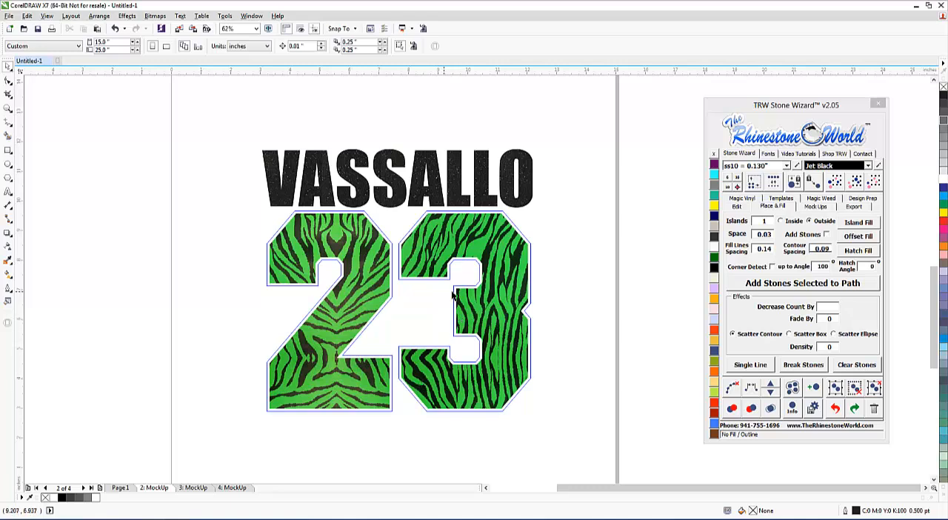
# Fill the outline shape around the number 23 with Black Magic Glitter vinyl and inspect its thickness.
pyautogui.click(530, 264)
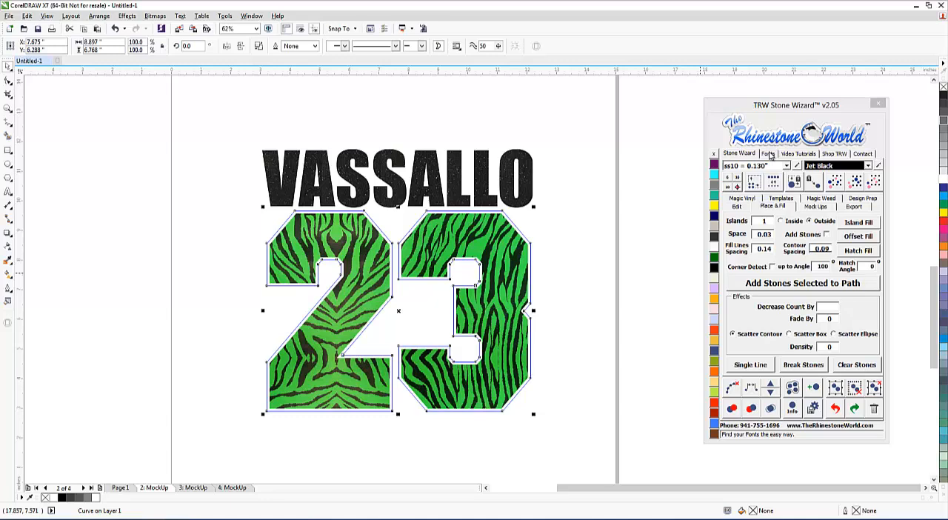
pyautogui.click(747, 198)
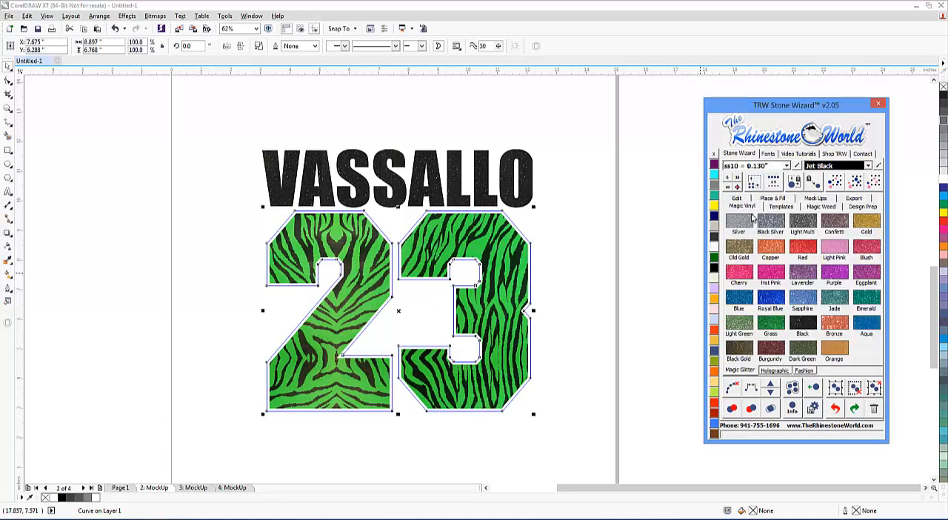
pyautogui.click(808, 324)
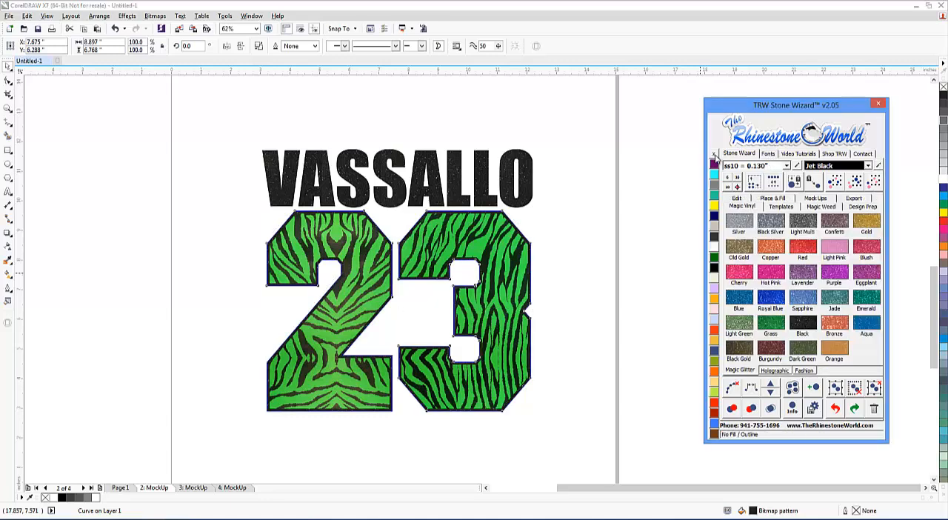
pyautogui.click(571, 255)
pyautogui.scroll(2, 471, 317)
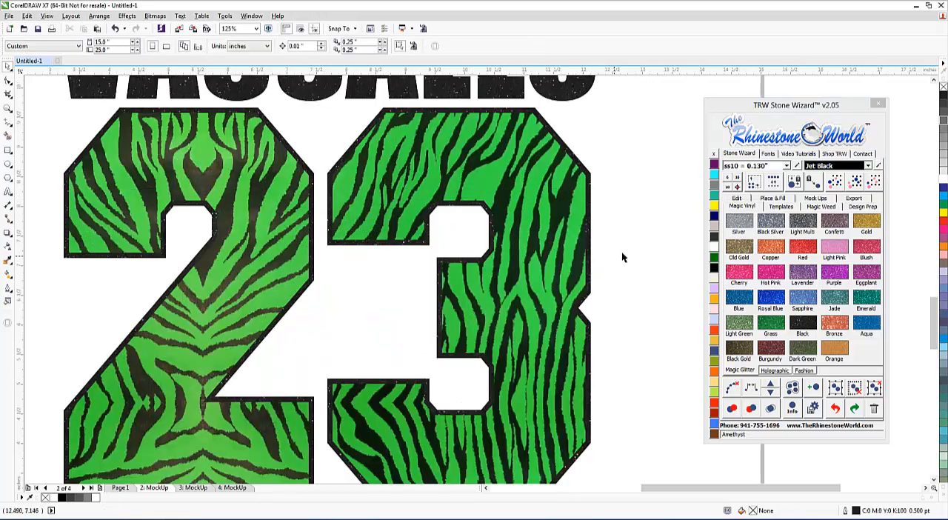
# Undo the glitter fill and the Island Fill outline around the number 23.
pyautogui.scroll(-1, 622, 256)
pyautogui.hotkey('ctrl', 'z')
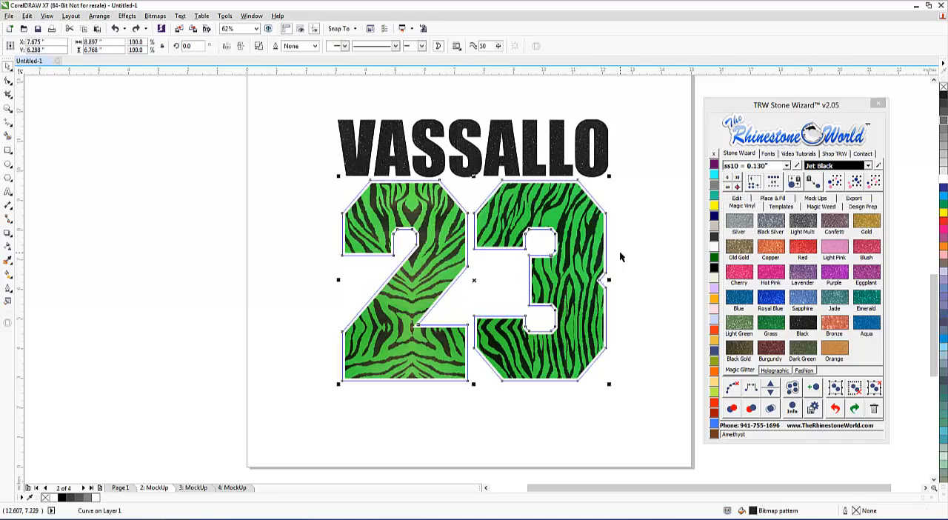
pyautogui.hotkey('ctrl', 'z')
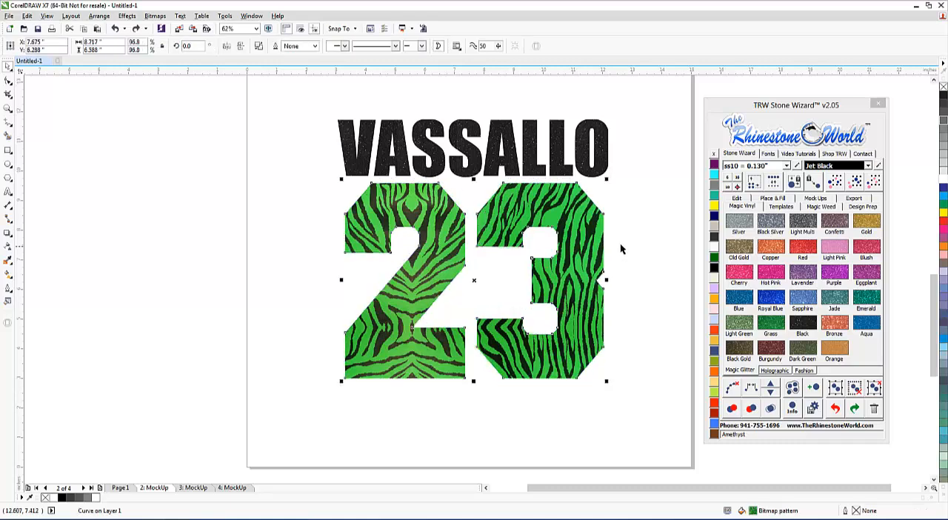
# Create an outside Island Fill outline around the number 23 with 0.14 contour spacing and fill it with Black Magic Glitter vinyl.
pyautogui.click(771, 199)
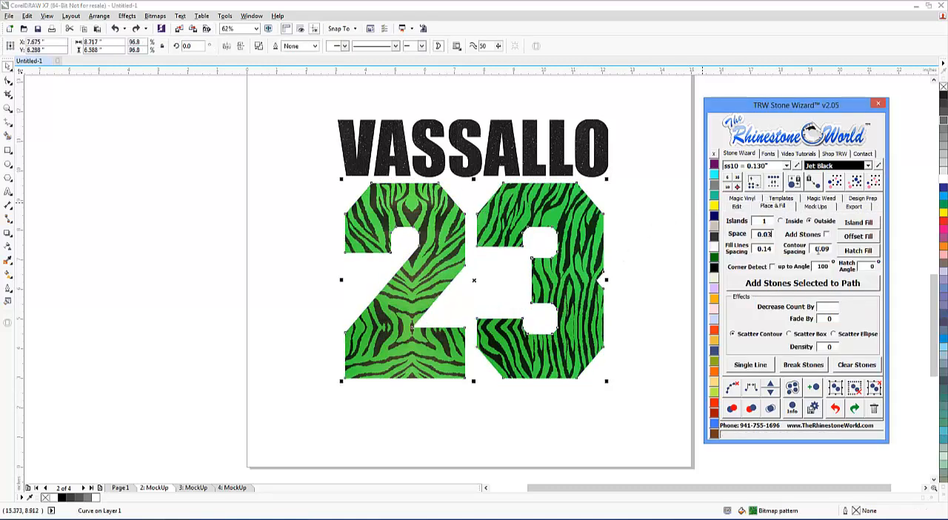
pyautogui.write('0.14')
pyautogui.click(859, 222)
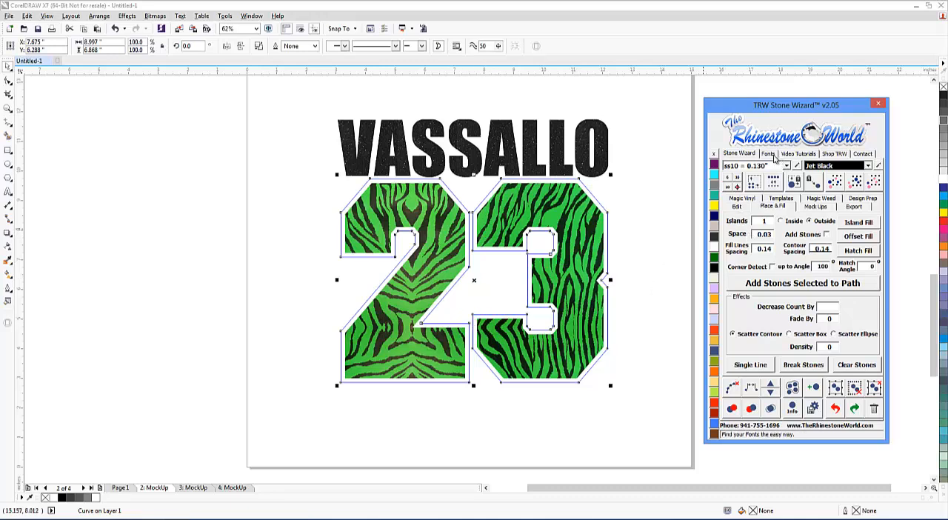
pyautogui.click(752, 198)
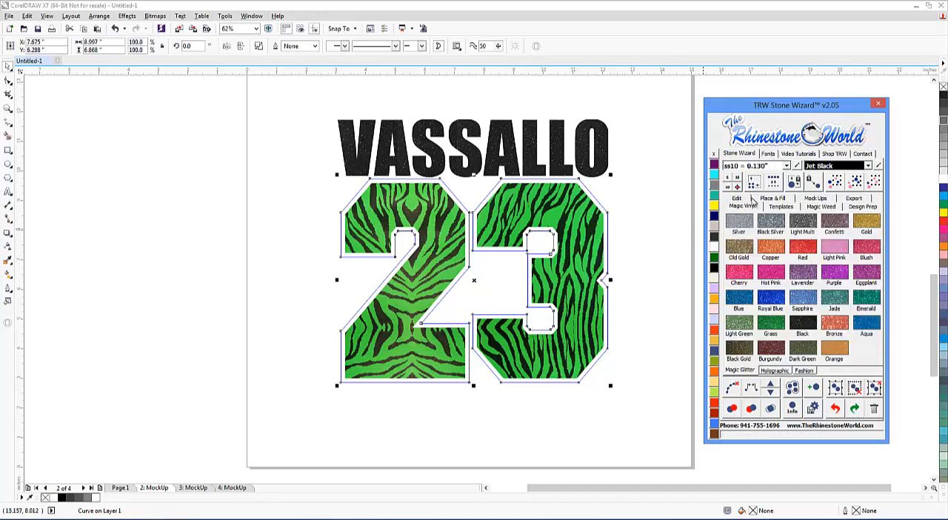
pyautogui.click(811, 319)
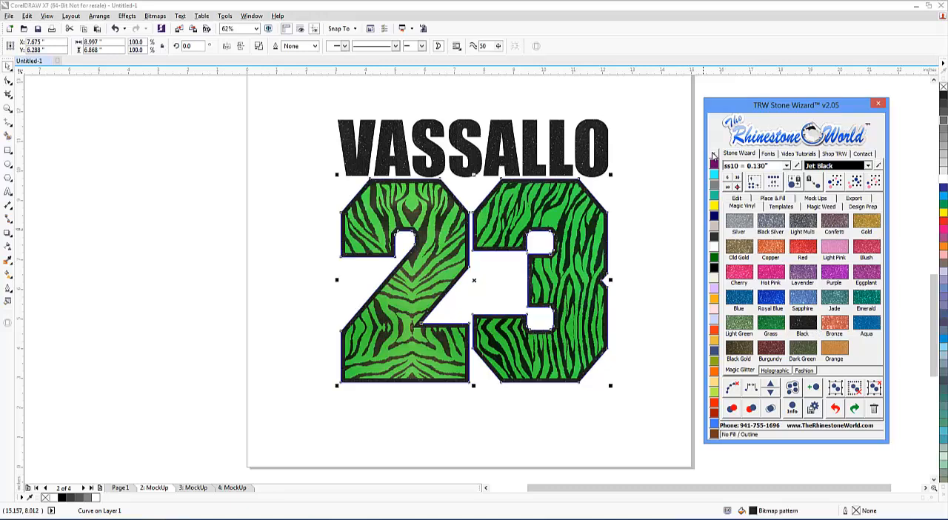
pyautogui.click(639, 245)
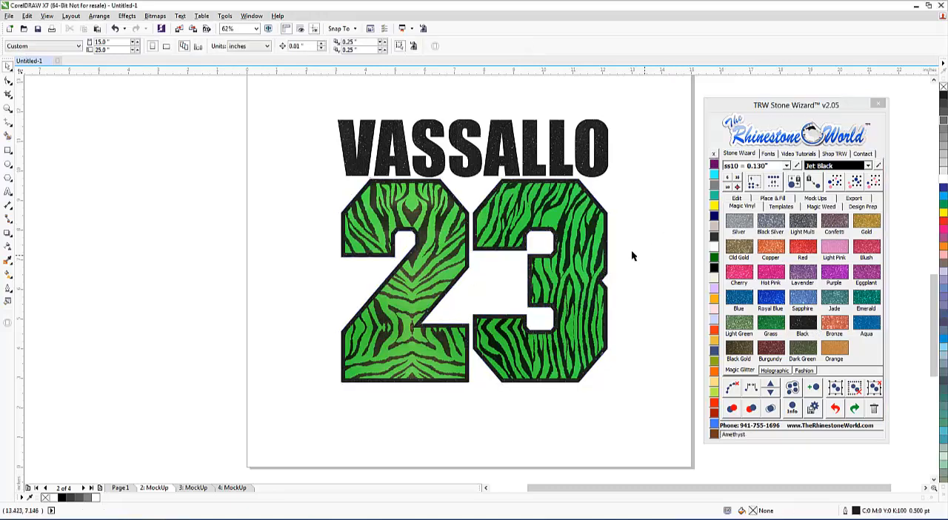
# Open the Stone Wizard's editing tools and move the tiger-stripe number 23 down and left off its black glitter backing.
pyautogui.moveTo(627, 404); pyautogui.dragTo(249, 168)
pyautogui.click(737, 198)
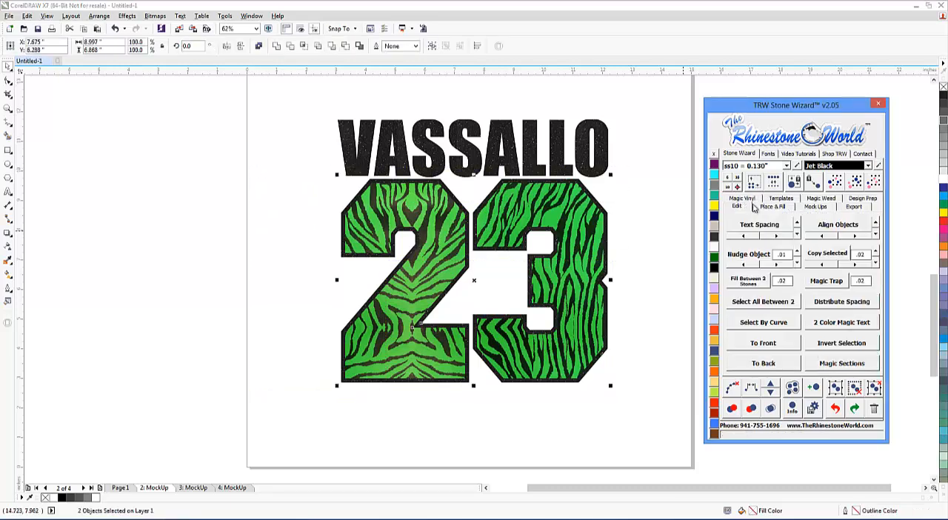
pyautogui.click(676, 280)
pyautogui.moveTo(604, 256); pyautogui.dragTo(566, 301)
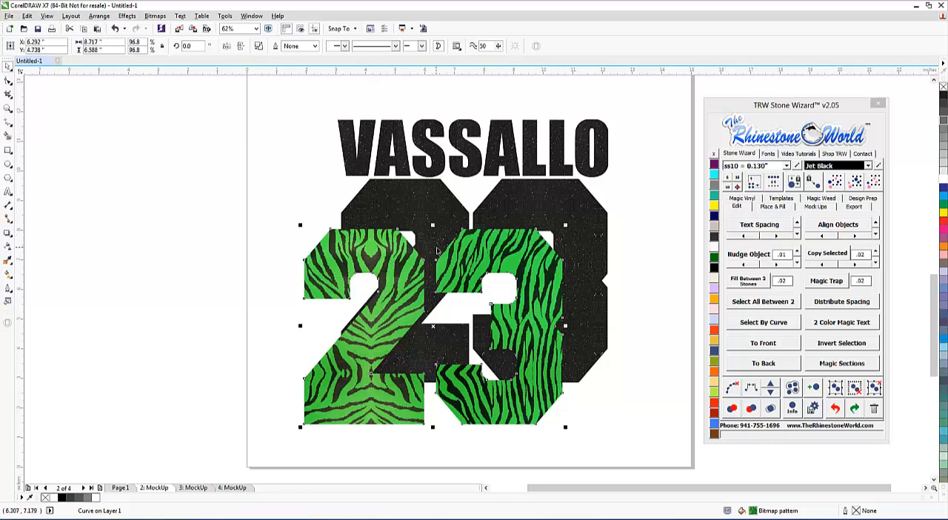
# Undo the number 23's move and apply a .02 Magic Trap to the tiger-stripe number and its black glitter backing.
pyautogui.hotkey('ctrl', 'z')
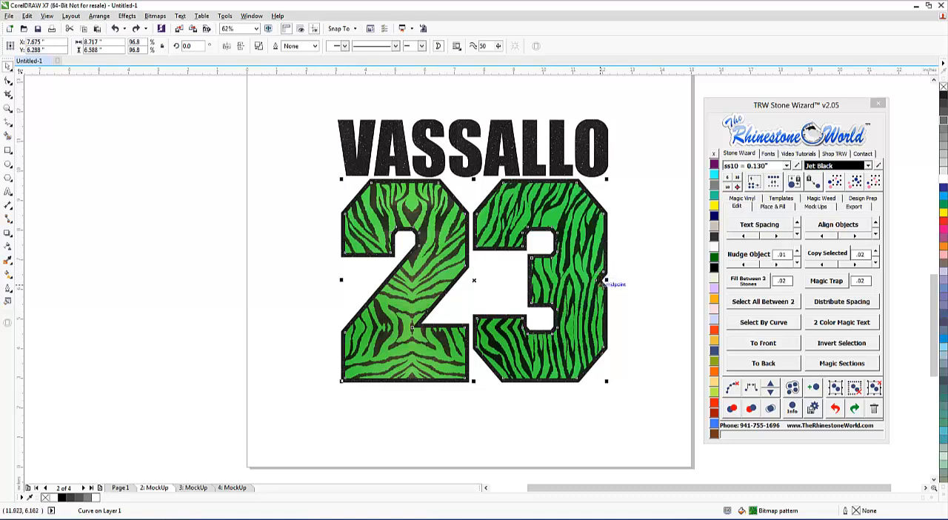
pyautogui.moveTo(642, 399); pyautogui.dragTo(276, 171)
pyautogui.click(827, 281)
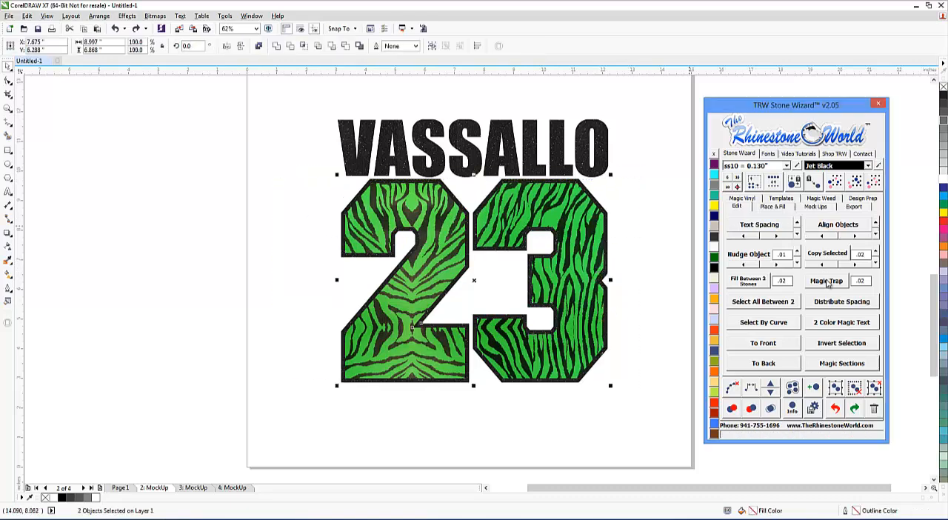
pyautogui.click(642, 238)
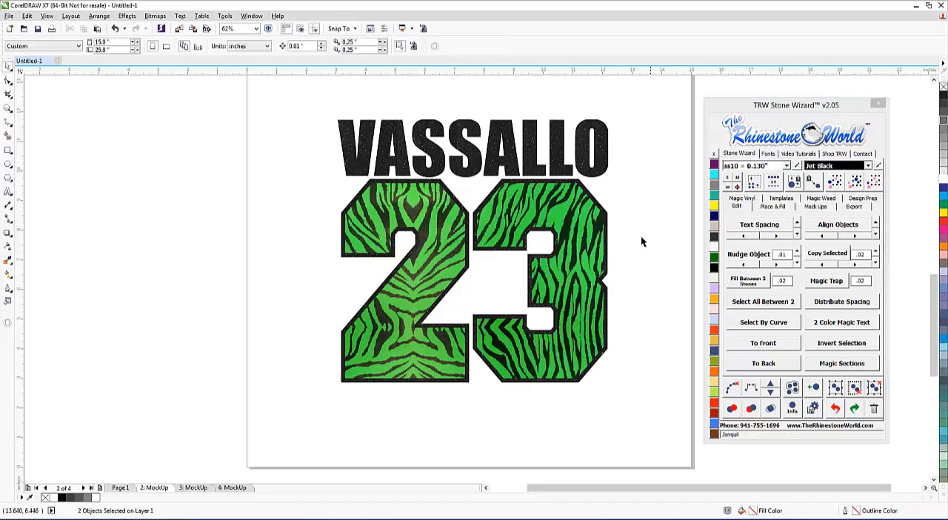
# Shift the tiger-stripe number off its trapped glitter outline to examine the cutout, and undo the move.
pyautogui.scroll(2, 604, 213)
pyautogui.moveTo(590, 230); pyautogui.dragTo(574, 247)
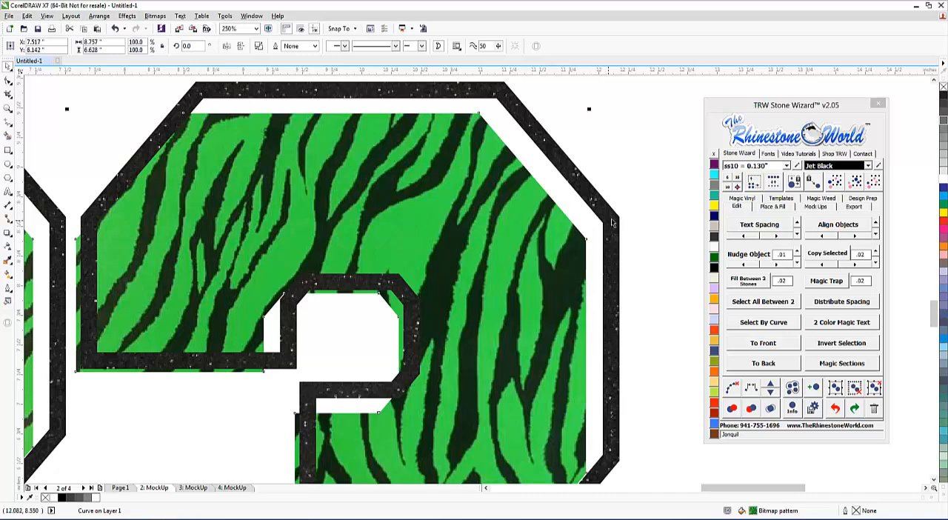
pyautogui.hotkey('ctrl', 'z')
# Examine the overlap between the number 23 and its outline in Wireframe view, and return to Enhanced view.
pyautogui.click(47, 16)
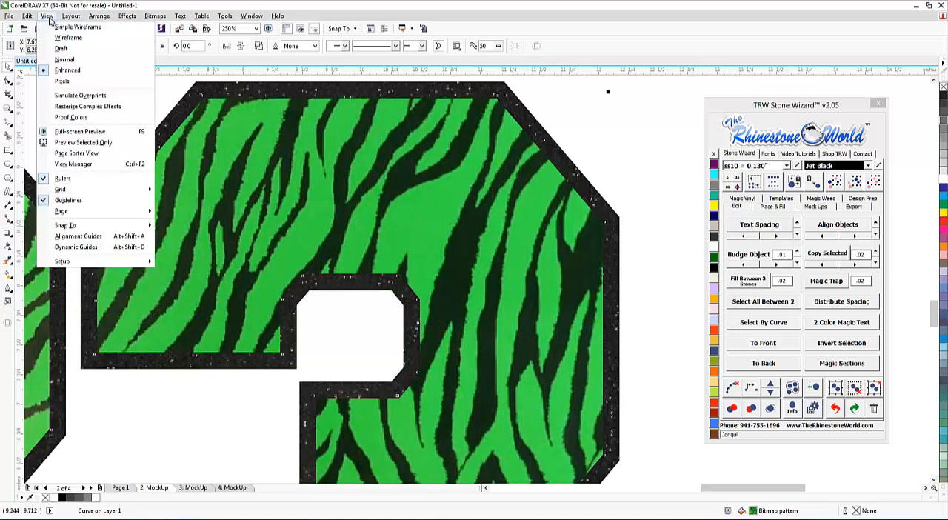
pyautogui.click(69, 37)
pyautogui.click(586, 228)
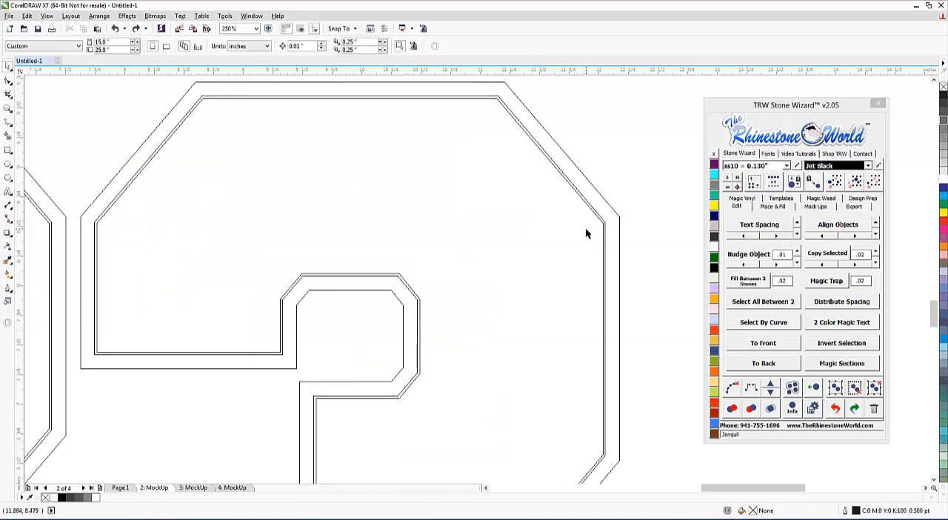
pyautogui.scroll(3, 649, 191)
pyautogui.scroll(-4, 617, 176)
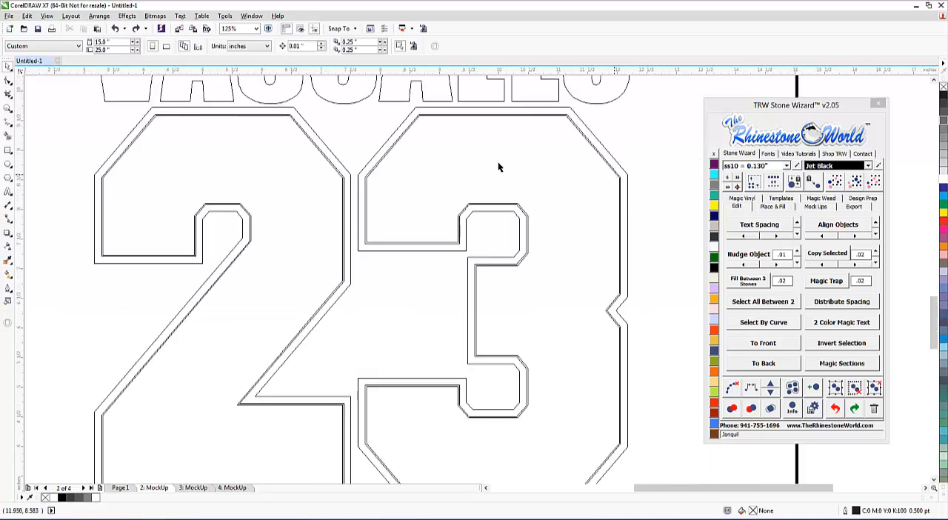
pyautogui.click(47, 15)
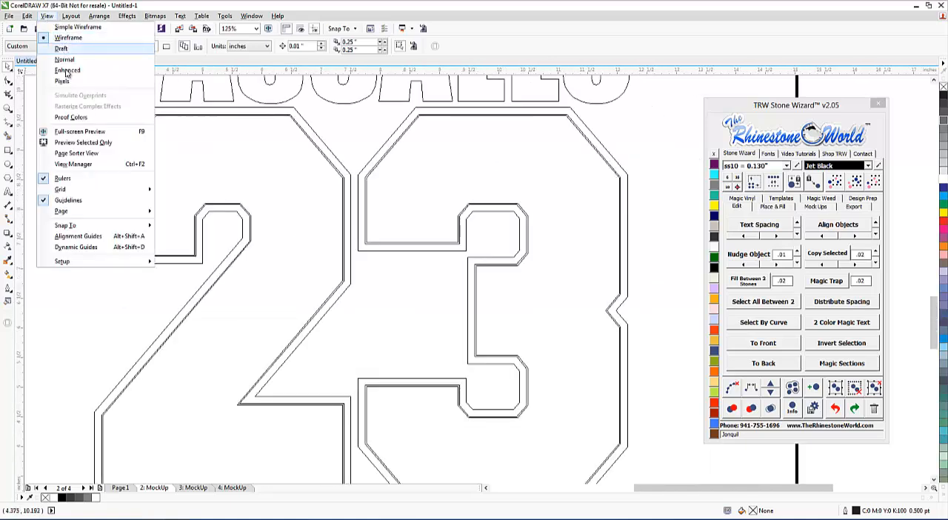
pyautogui.click(68, 69)
# Create a Front and Back women's tank-top mockup with MUSTANGS VOLLEYBALL on the front and the player name with 23 on the back.
pyautogui.scroll(-3, 502, 190)
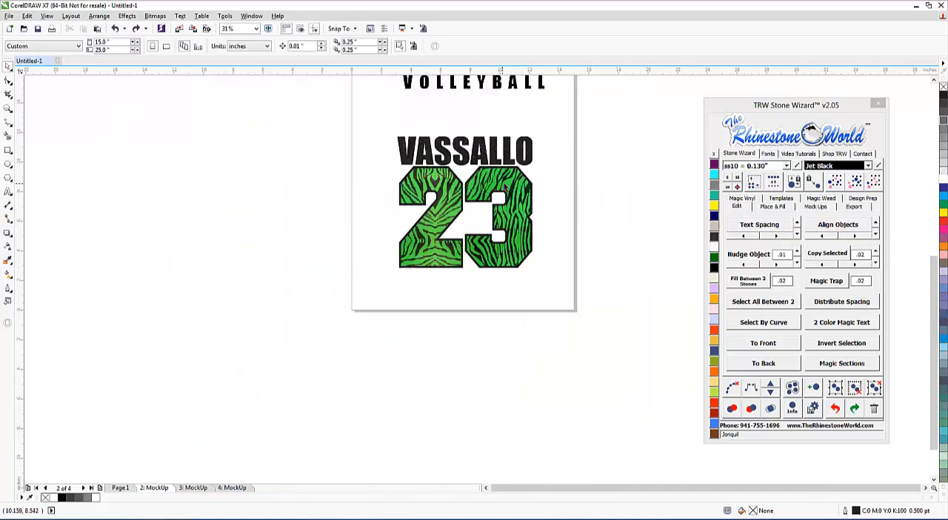
pyautogui.scroll(-1, 529, 158)
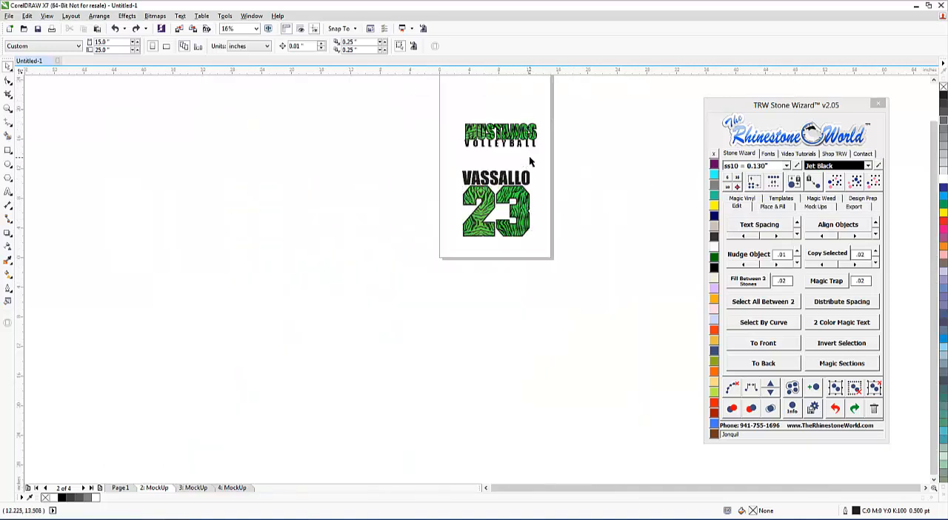
pyautogui.scroll(-1, 533, 136)
pyautogui.scroll(2, 534, 191)
pyautogui.moveTo(542, 240); pyautogui.dragTo(348, 427)
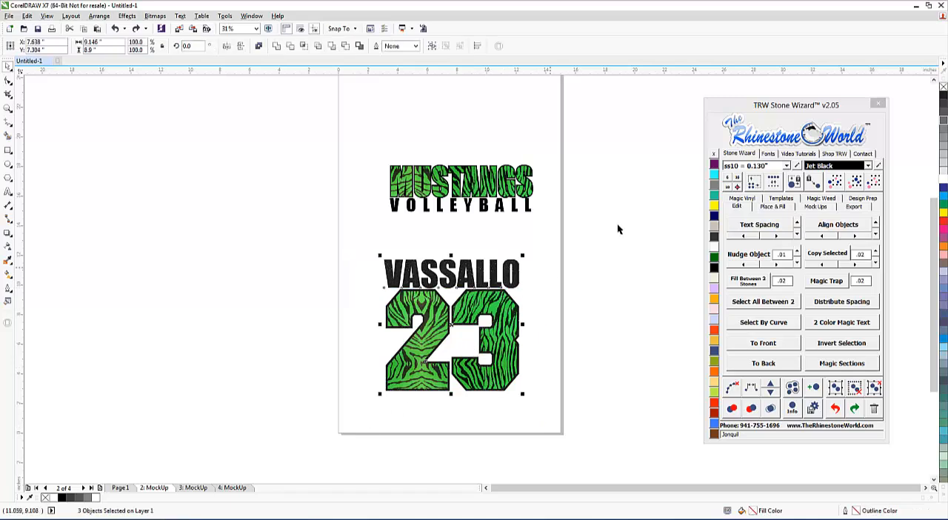
pyautogui.moveTo(568, 131); pyautogui.dragTo(339, 221)
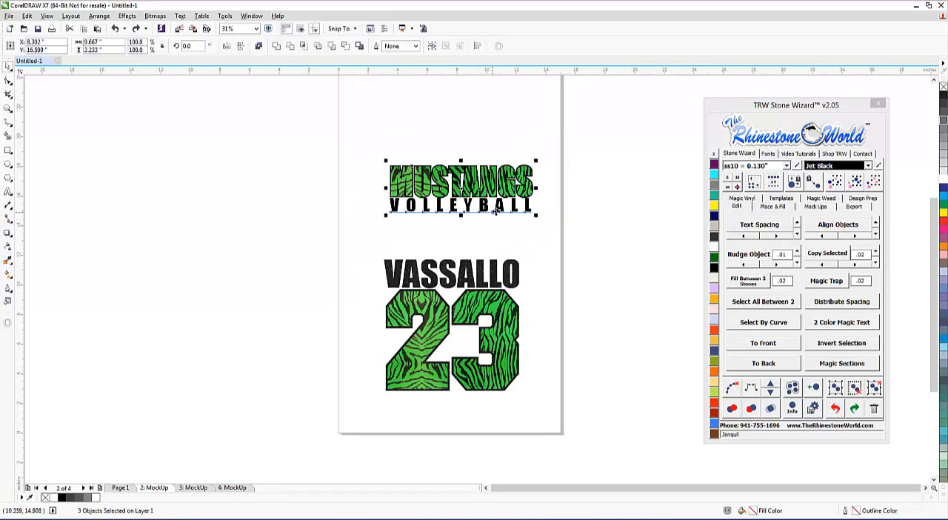
pyautogui.moveTo(568, 126); pyautogui.dragTo(360, 240)
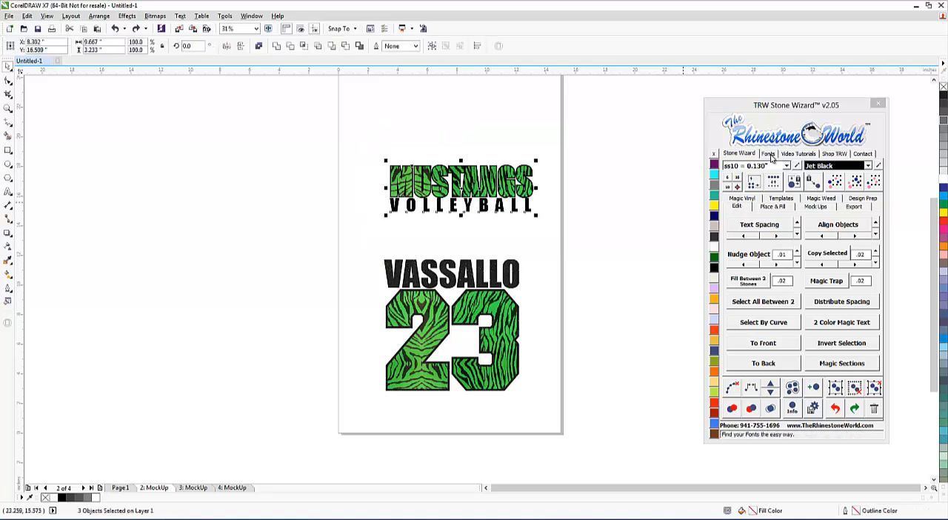
pyautogui.click(818, 206)
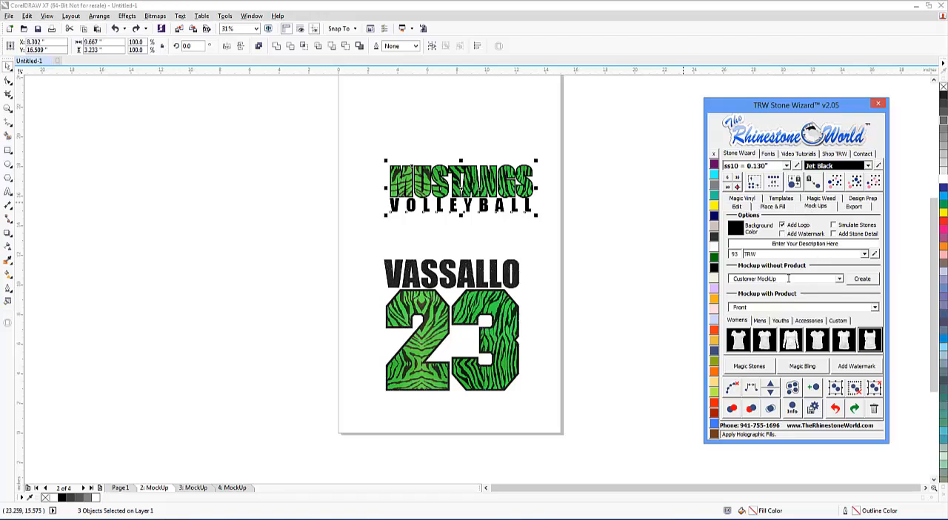
pyautogui.click(878, 311)
pyautogui.click(834, 330)
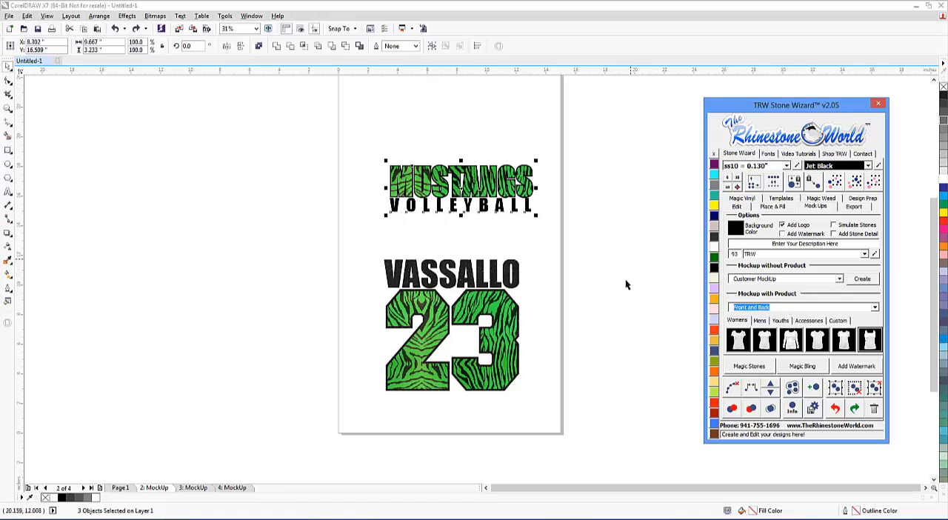
pyautogui.click(868, 342)
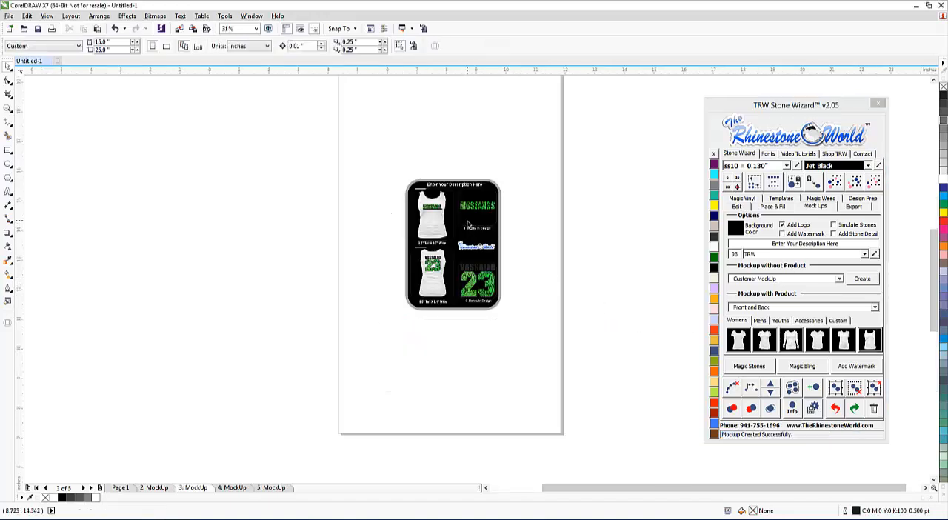
# Fill the mockup's background panel behind the player name and number 23 preview with the Crystal color.
pyautogui.scroll(1, 468, 223)
pyautogui.scroll(2, 486, 221)
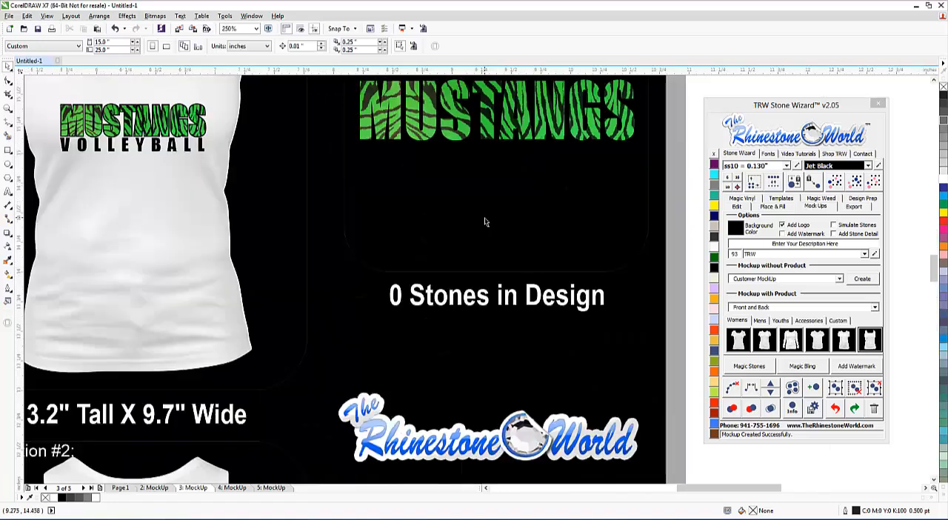
pyautogui.scroll(-2, 487, 222)
pyautogui.scroll(1, 495, 313)
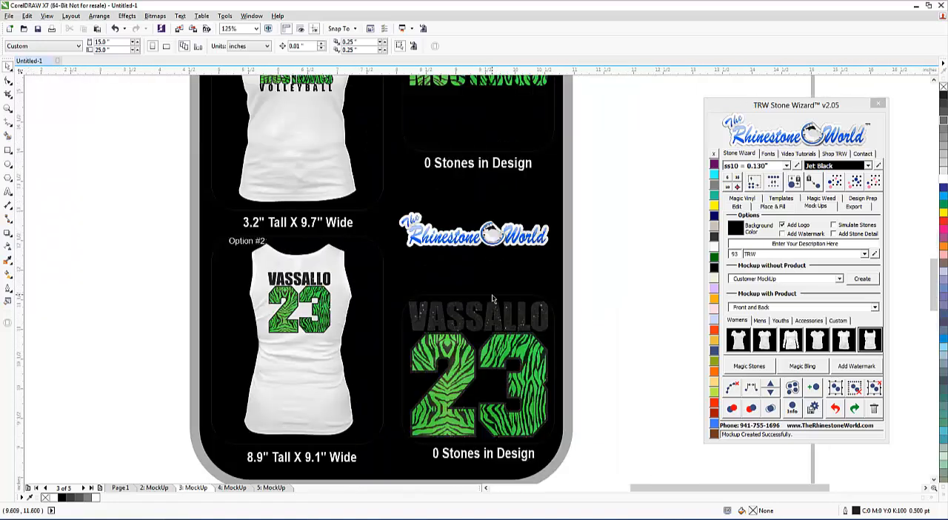
pyautogui.click(407, 352)
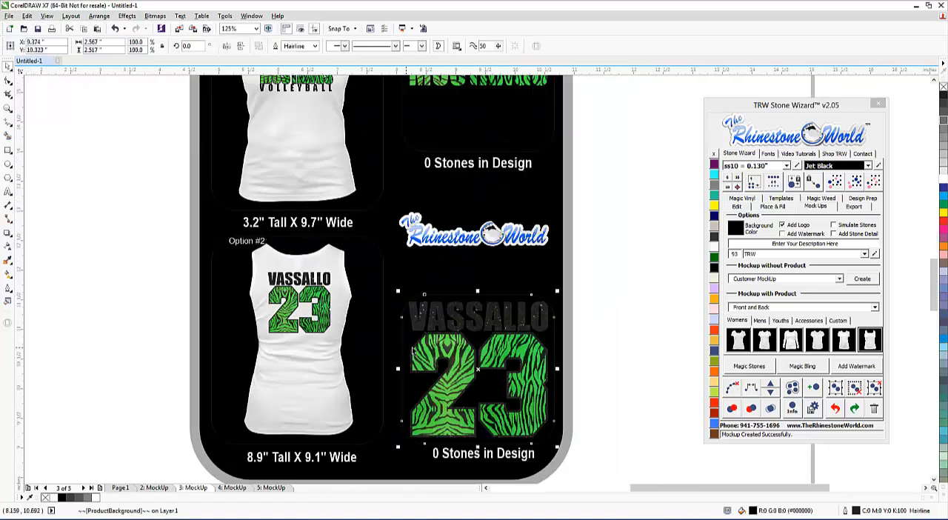
pyautogui.click(714, 249)
pyautogui.click(631, 267)
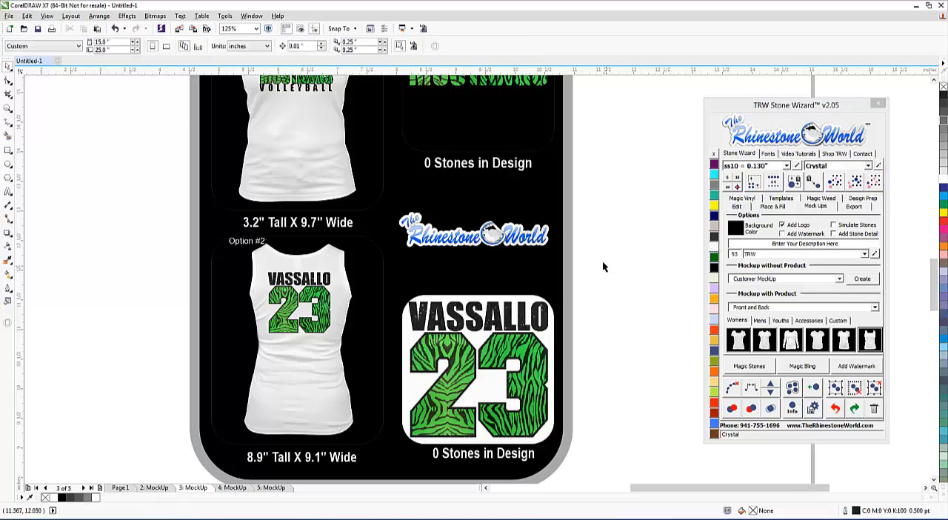
# Fill the mockup's background panel behind the MUSTANGS VOLLEYBALL preview with the Crystal color.
pyautogui.scroll(-2, 597, 249)
pyautogui.scroll(1, 585, 230)
pyautogui.click(586, 230)
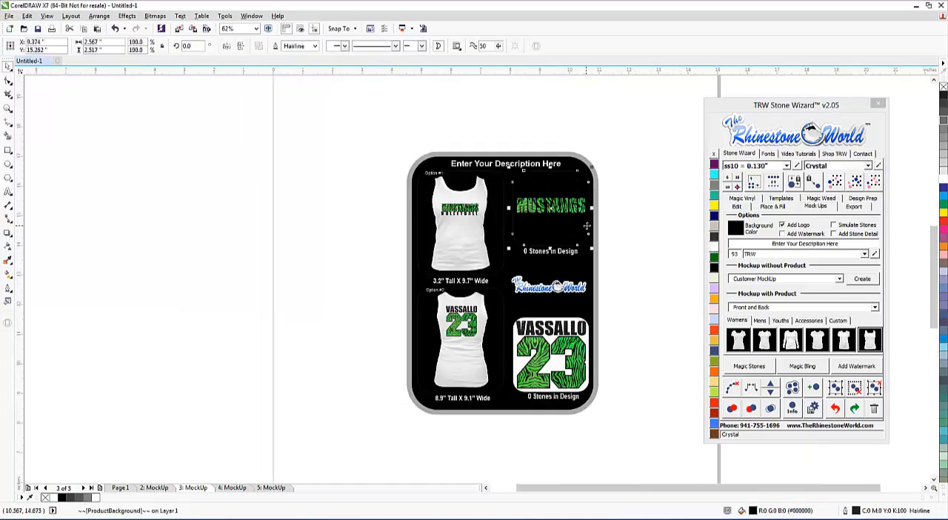
pyautogui.click(715, 252)
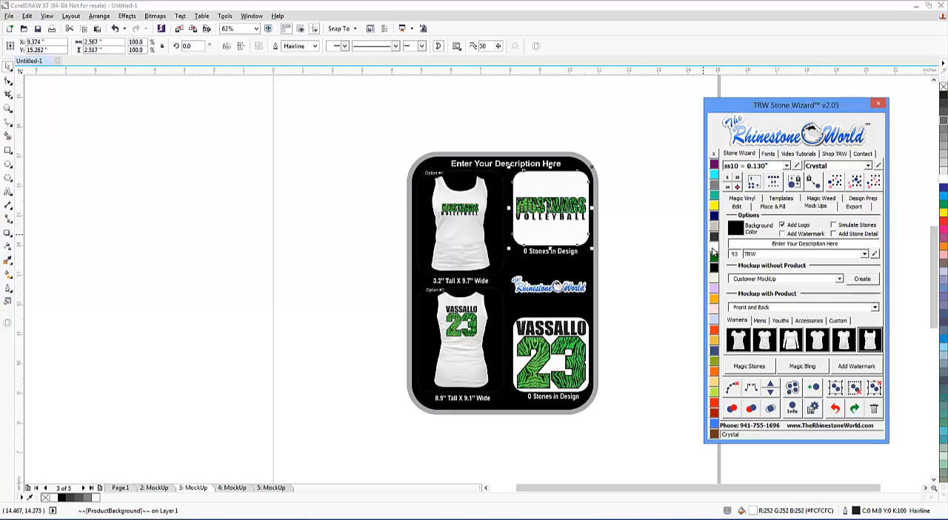
pyautogui.click(652, 250)
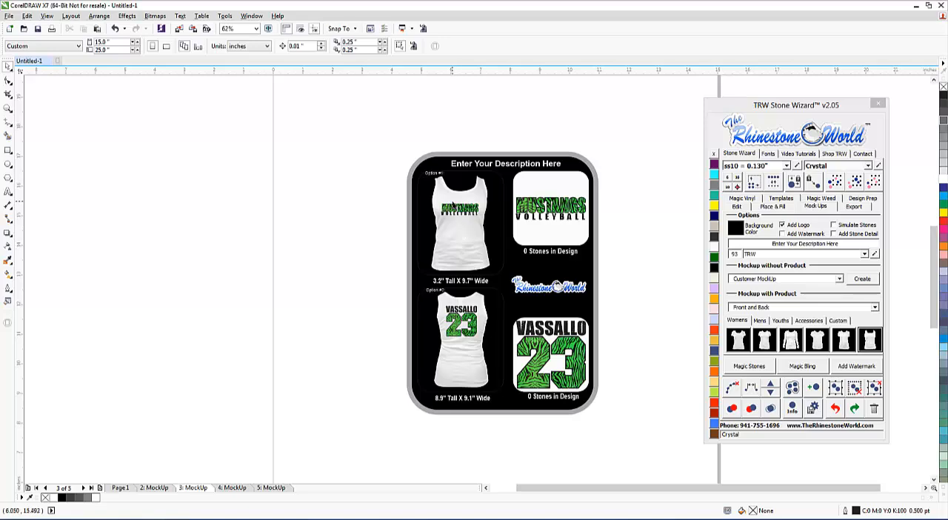
# Inspect the MUSTANGS VOLLEYBALL front and the player name and number back on the mockup's tank tops.
pyautogui.scroll(5, 453, 205)
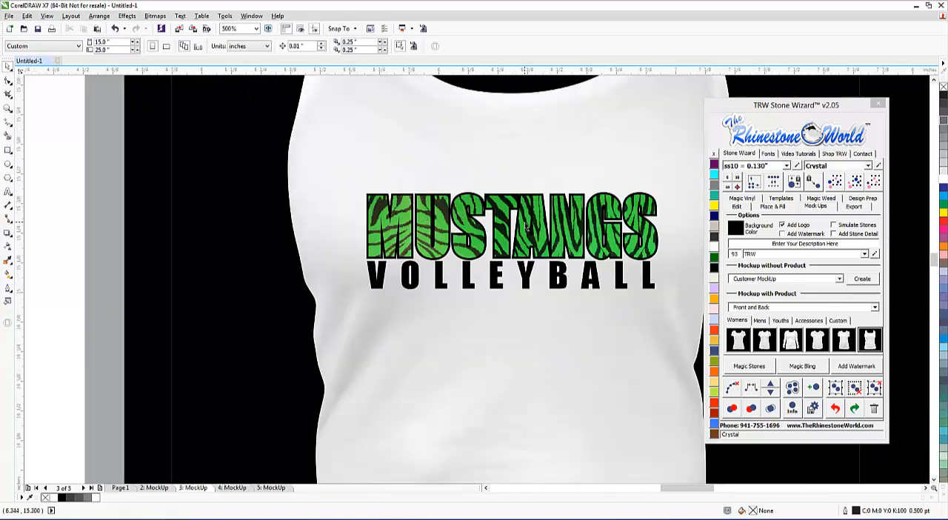
pyautogui.scroll(-5, 447, 221)
pyautogui.scroll(2, 532, 356)
pyautogui.scroll(1, 532, 356)
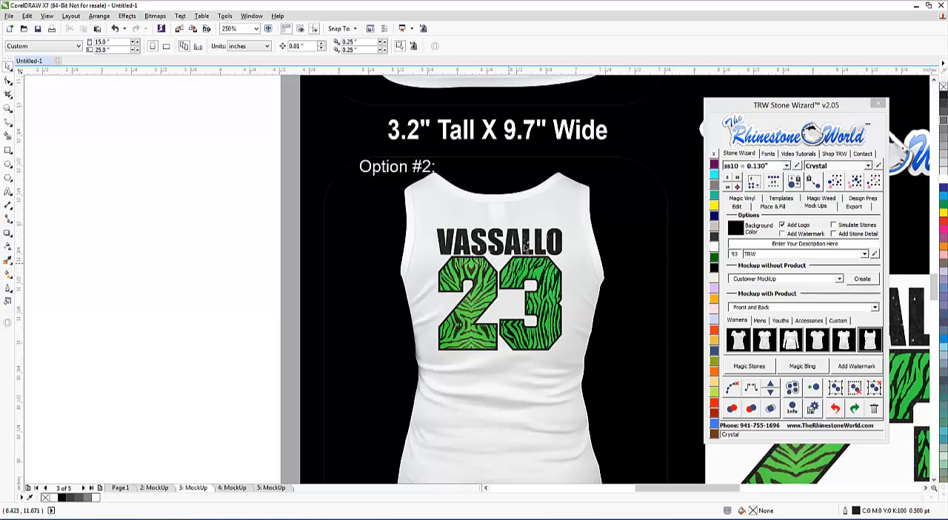
pyautogui.scroll(2, 525, 247)
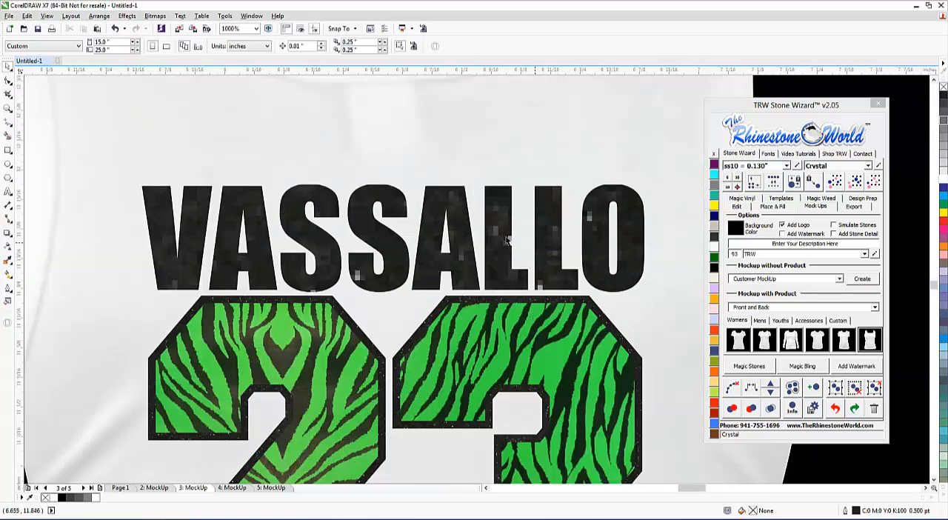
pyautogui.scroll(-3, 505, 248)
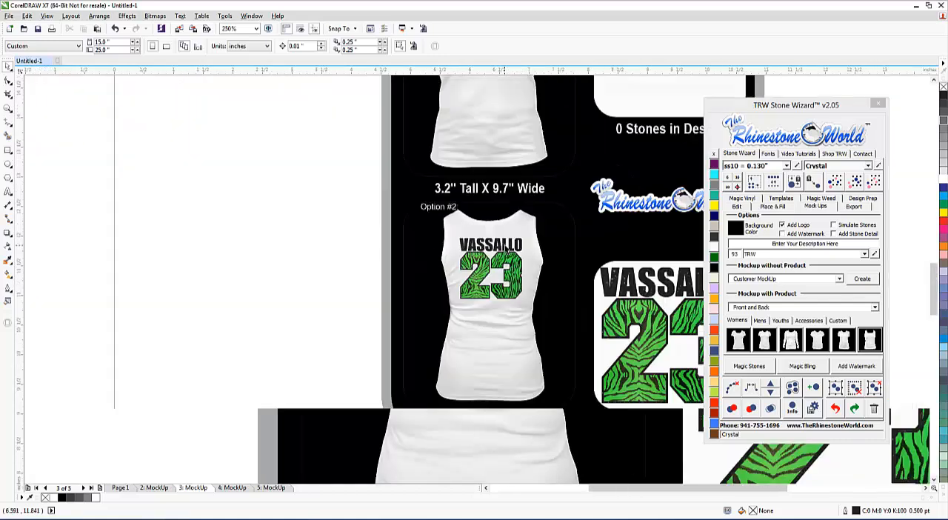
pyautogui.scroll(2, 507, 247)
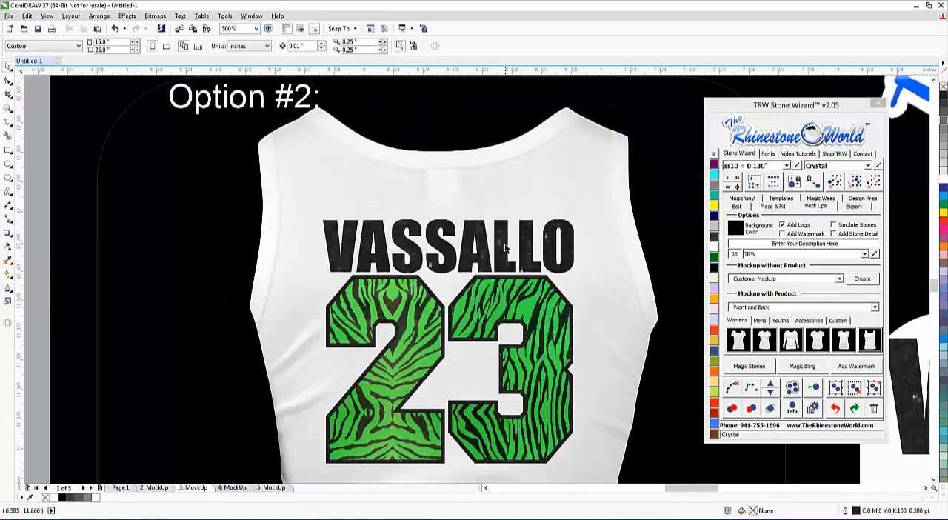
# On page 2, combine the player name with the black glitter outline of the number 23 into a single curve.
pyautogui.click(155, 487)
pyautogui.scroll(-4, 362, 204)
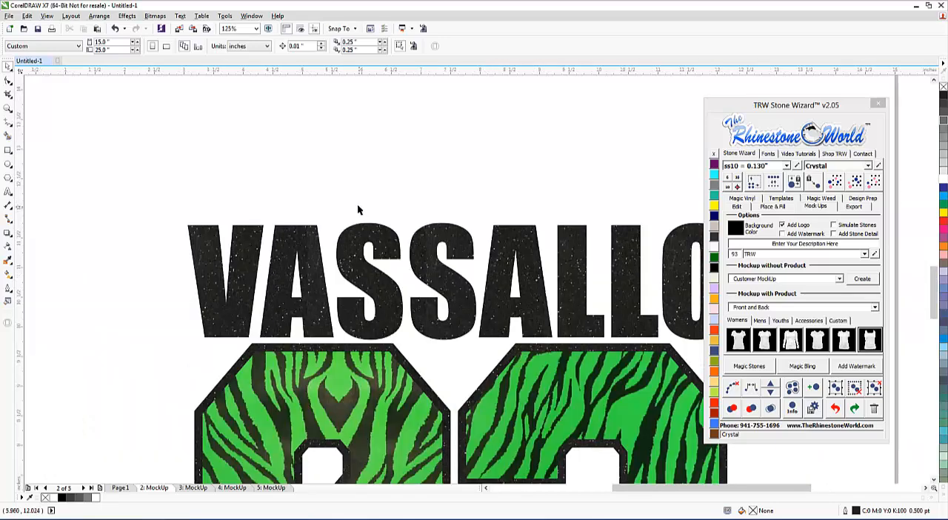
pyautogui.scroll(-1, 464, 255)
pyautogui.scroll(1, 467, 254)
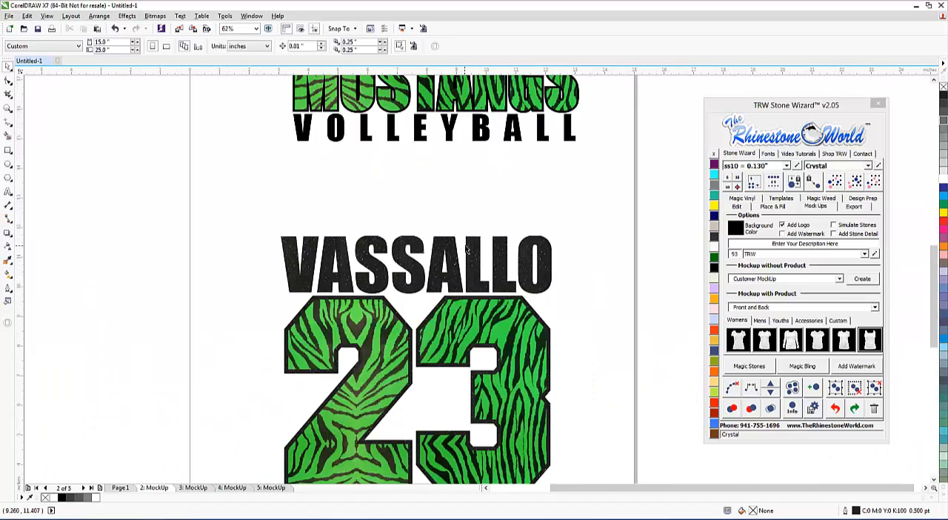
pyautogui.click(471, 254)
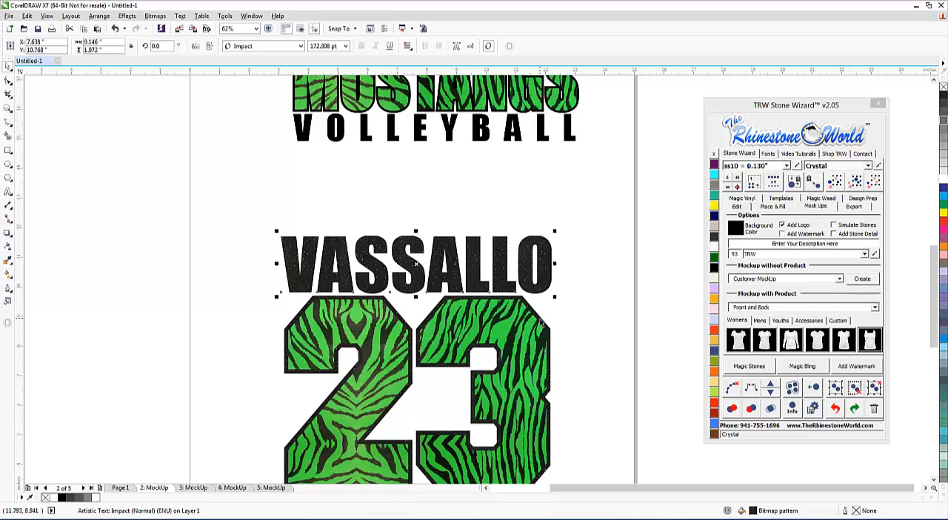
pyautogui.click(100, 16)
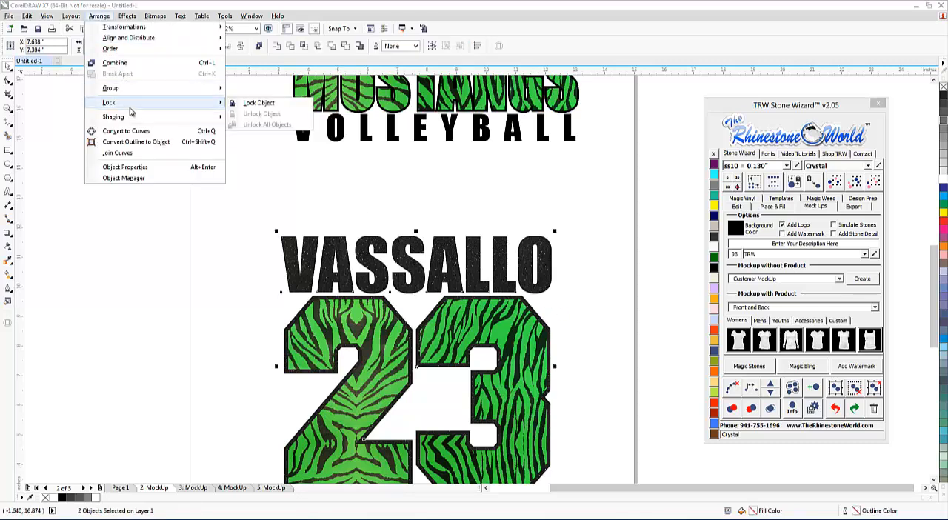
pyautogui.click(115, 63)
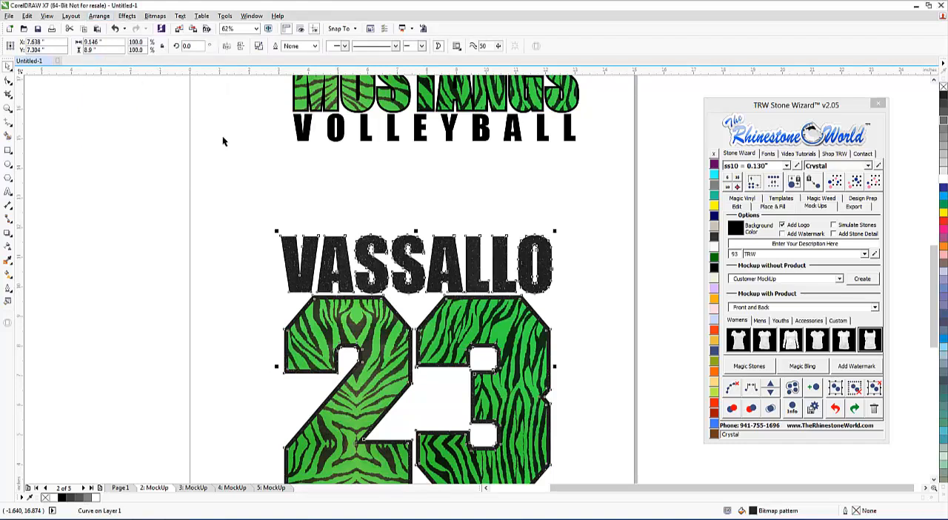
pyautogui.click(104, 17)
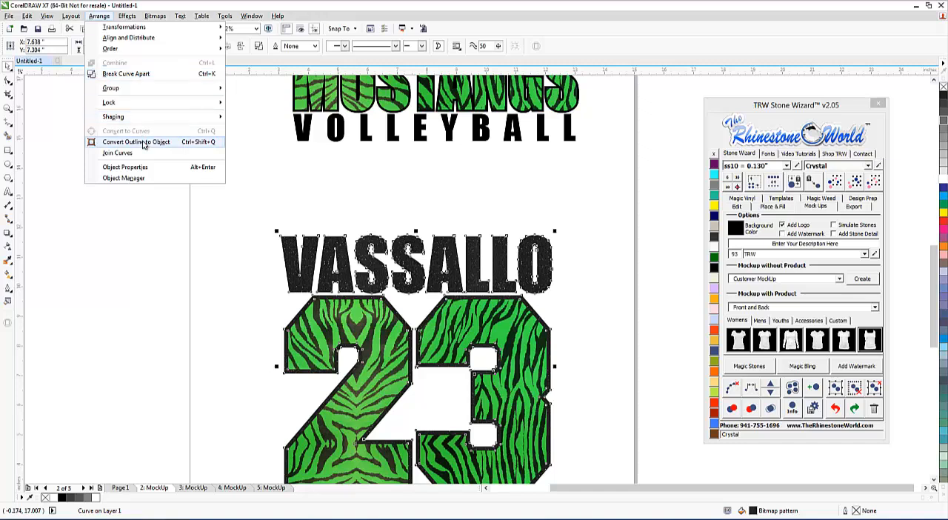
pyautogui.click(160, 226)
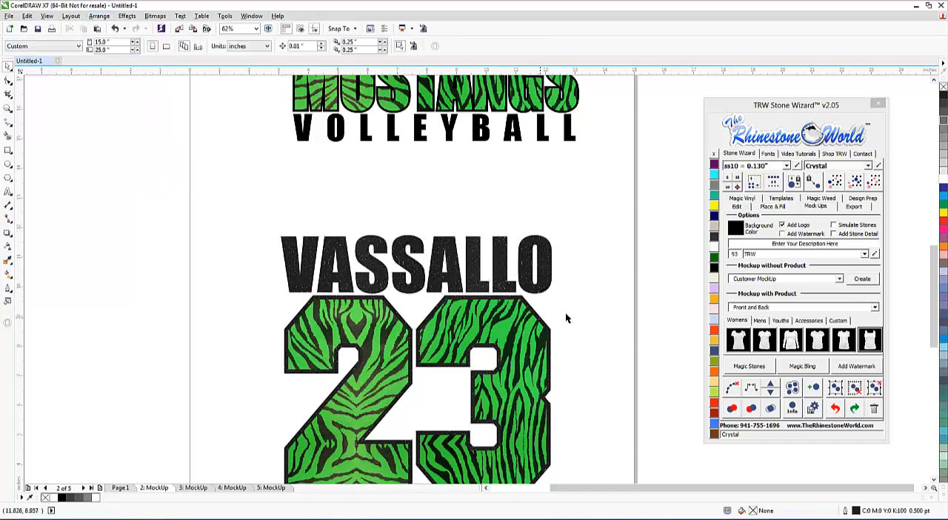
# Create a front-and-back women's tank-top mockup from the MUSTANGS VOLLEYBALL design and the combined player name and number 23.
pyautogui.click(541, 284)
pyautogui.click(579, 281)
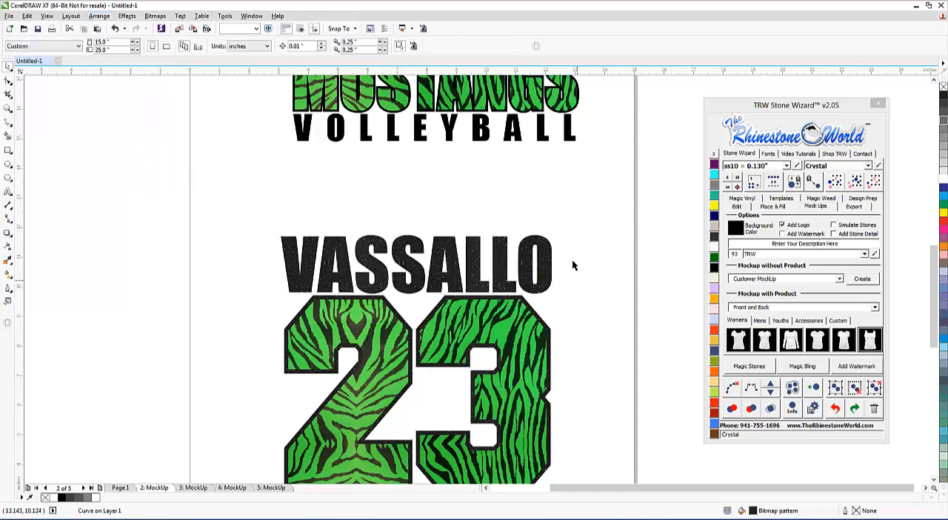
pyautogui.scroll(-2, 572, 259)
pyautogui.moveTo(435, 206); pyautogui.dragTo(427, 208)
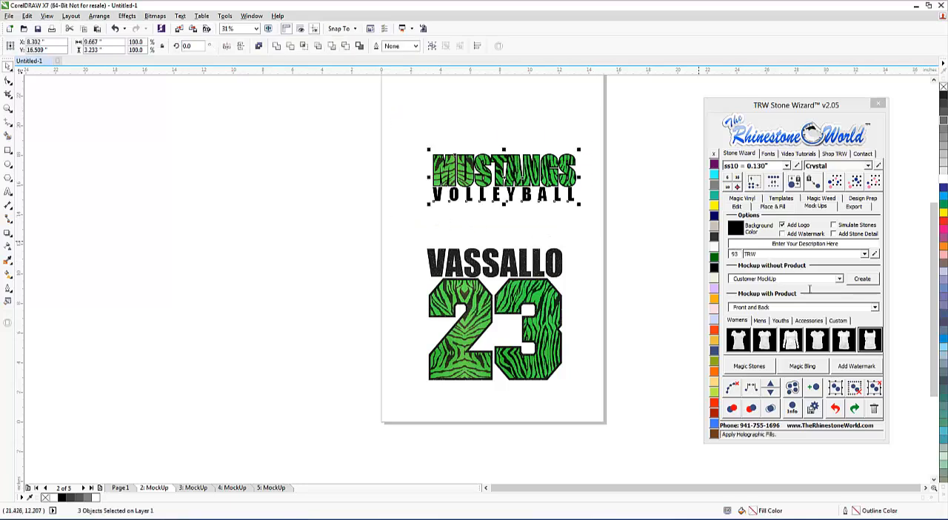
pyautogui.click(877, 345)
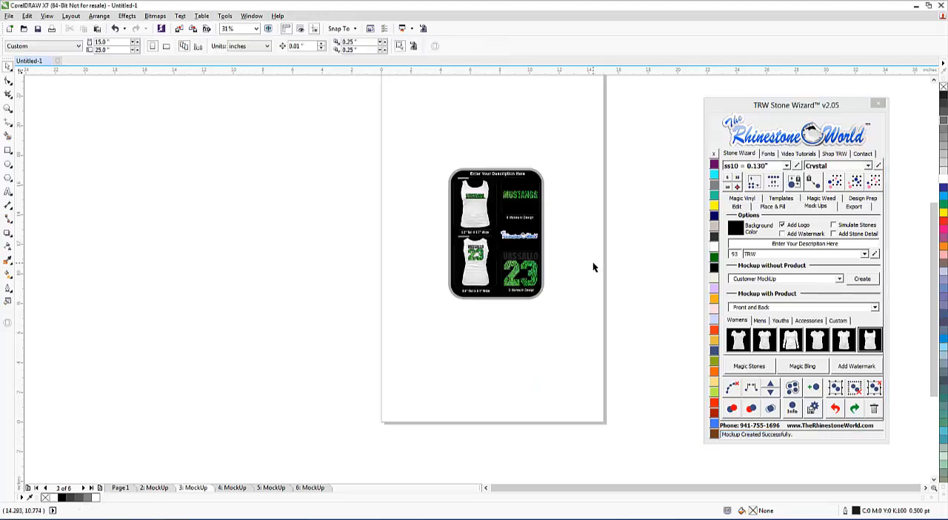
# Examine the black glitter texture of the player name on the new mockup's back and compare it with the mockup on page 4.
pyautogui.scroll(8, 476, 250)
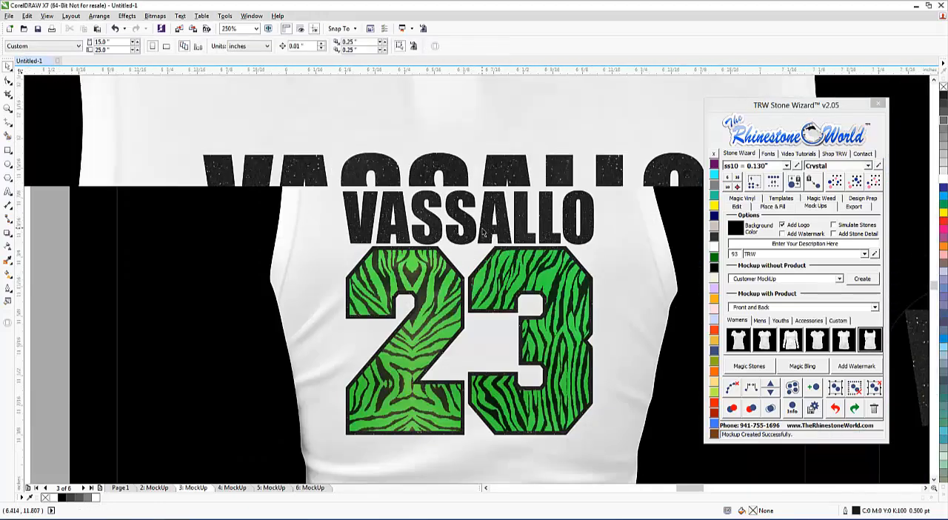
pyautogui.scroll(2, 437, 209)
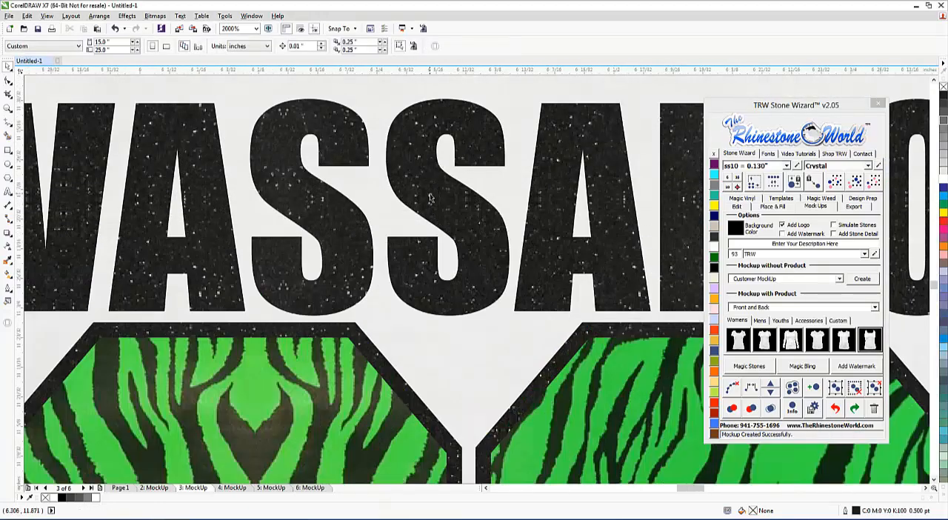
pyautogui.scroll(-2, 430, 198)
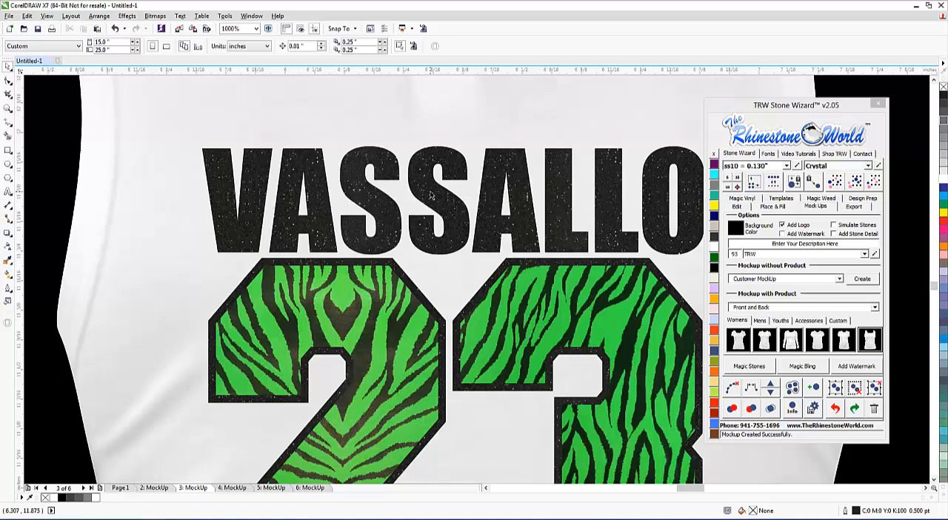
pyautogui.click(238, 489)
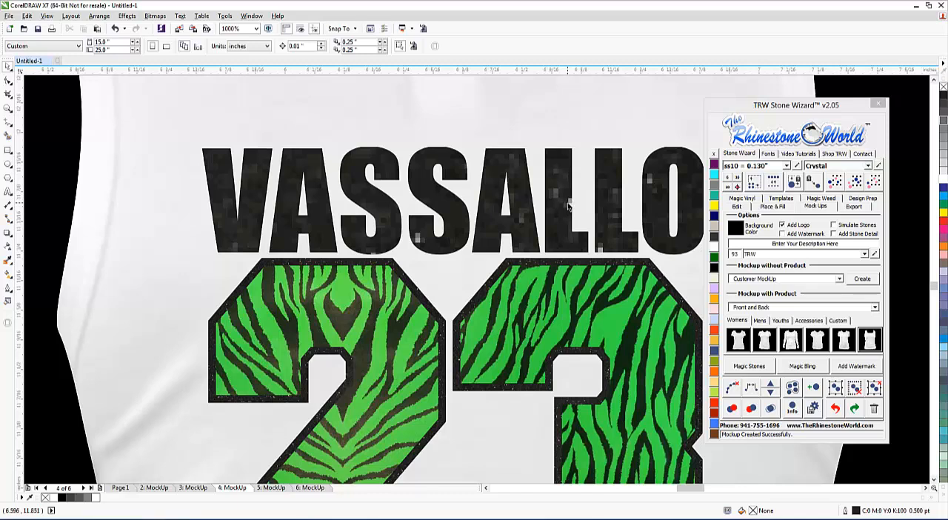
pyautogui.click(202, 487)
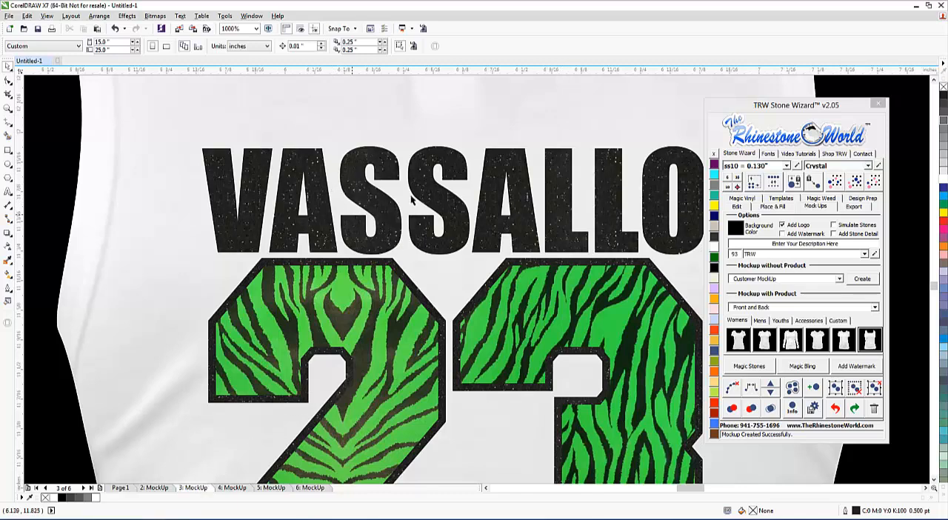
pyautogui.scroll(-1, 438, 189)
pyautogui.scroll(1, 476, 186)
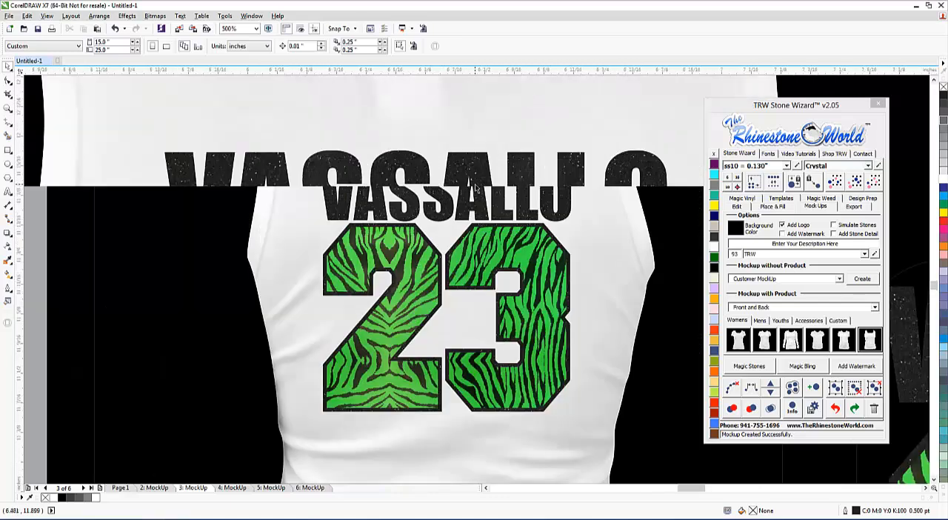
pyautogui.scroll(1, 495, 214)
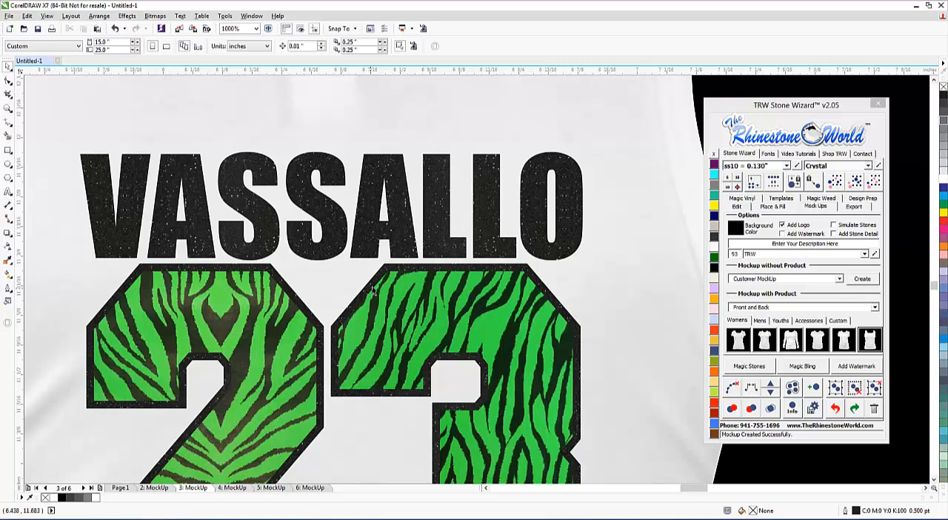
pyautogui.scroll(-2, 368, 256)
pyautogui.scroll(-2, 369, 257)
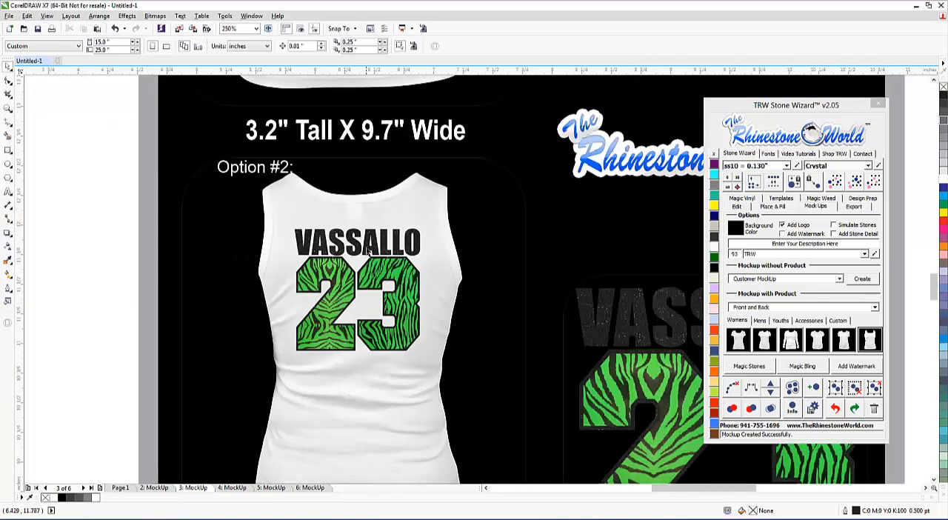
pyautogui.scroll(2, 334, 241)
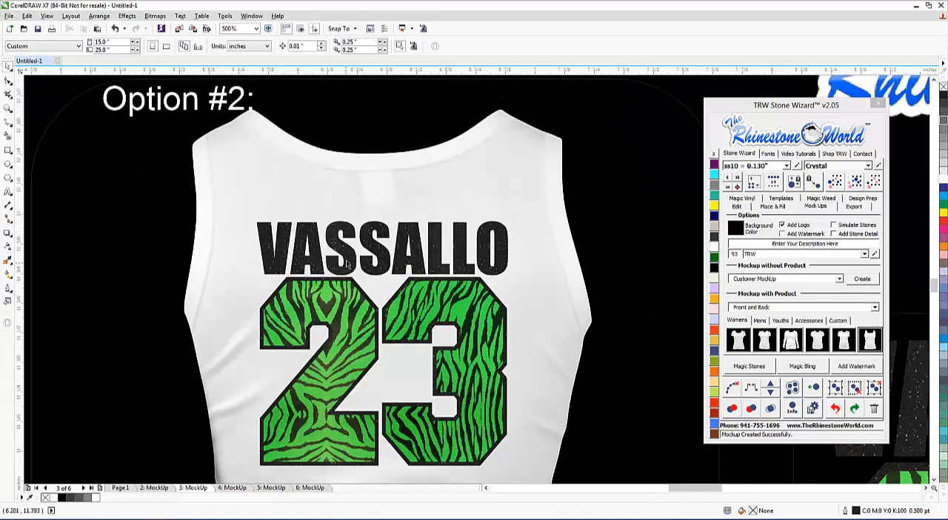
pyautogui.scroll(2, 350, 264)
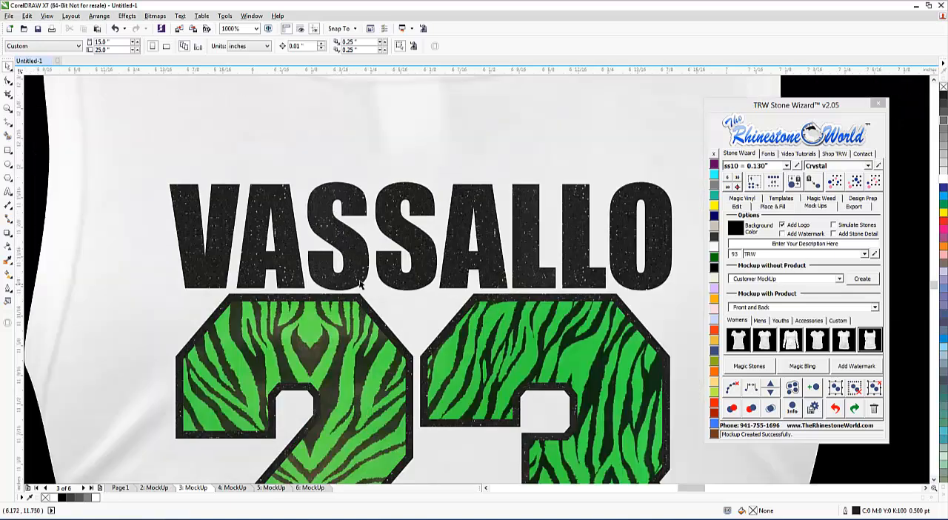
pyautogui.scroll(-4, 357, 271)
pyautogui.scroll(-1, 359, 269)
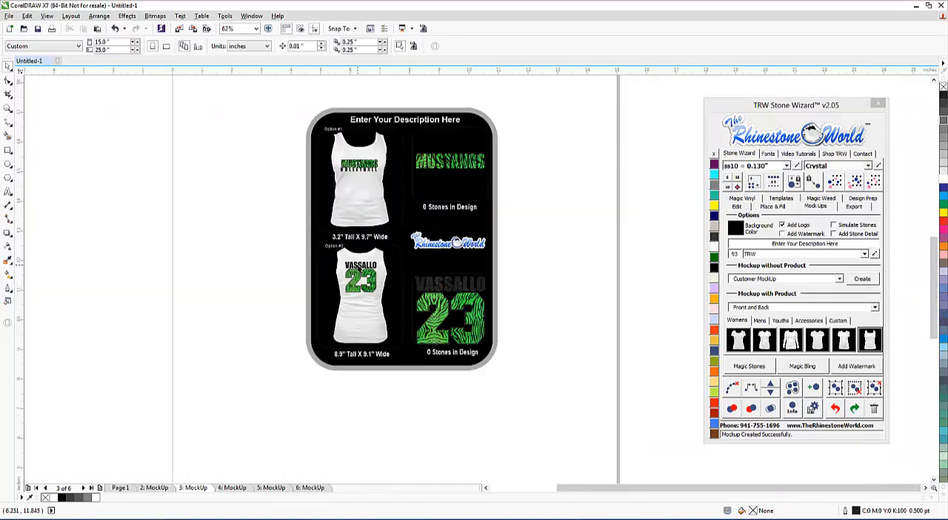
# Fill the panel behind the player name and number 23 preview on the page 3 mockup with Crystal and check its glitter texture.
pyautogui.click(455, 278)
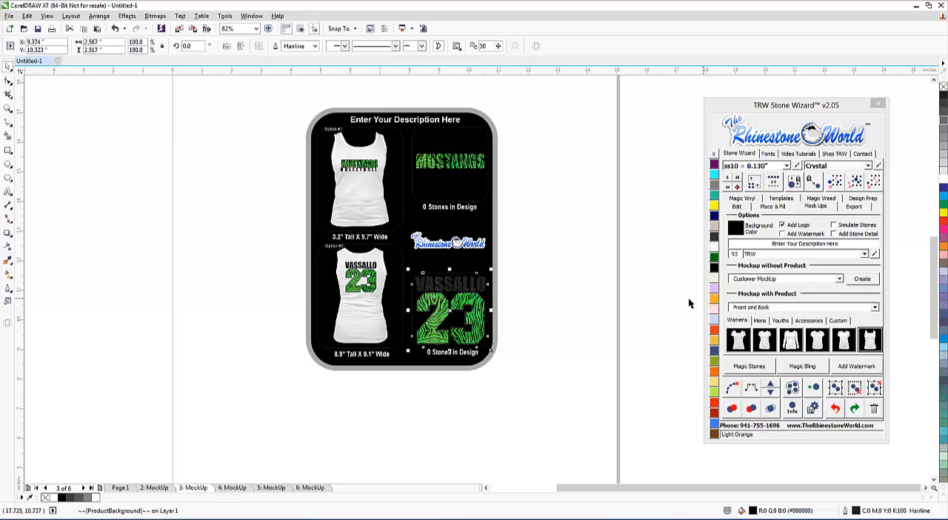
pyautogui.click(716, 248)
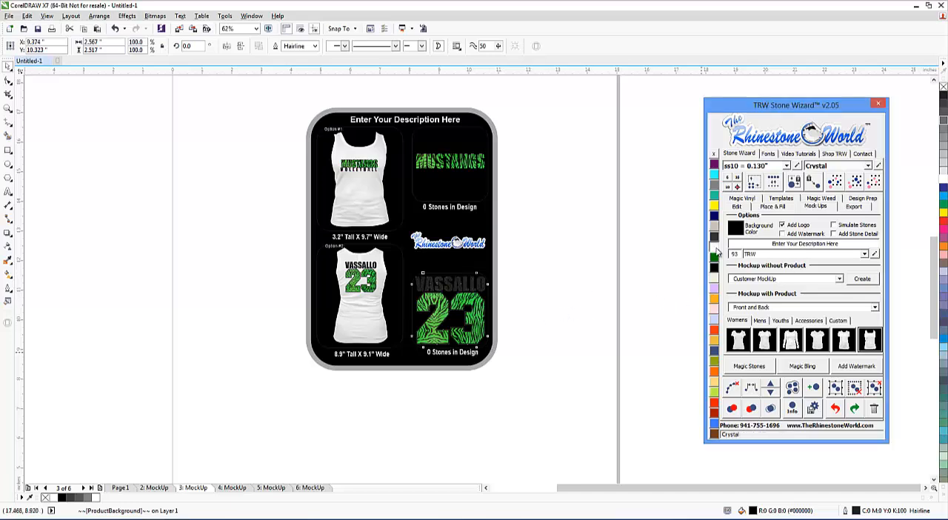
pyautogui.click(530, 290)
pyautogui.scroll(2, 468, 290)
pyautogui.scroll(1, 462, 294)
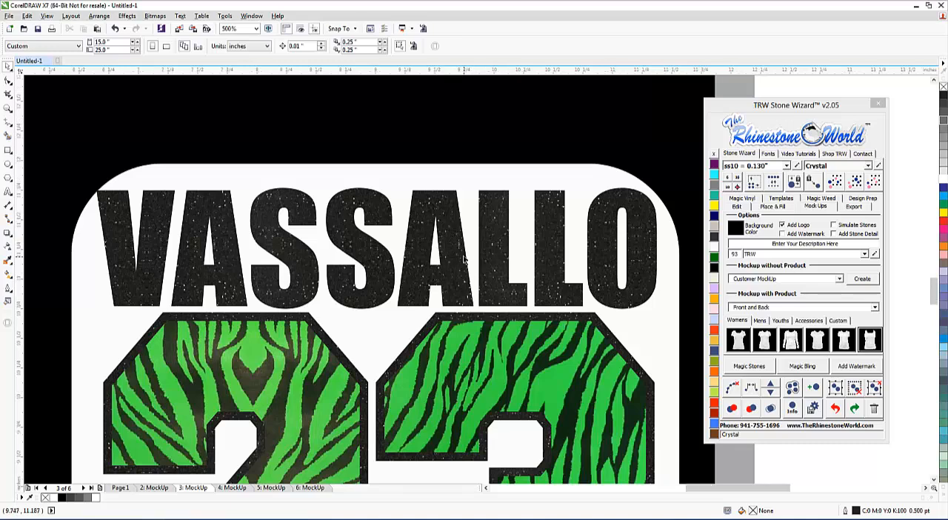
pyautogui.scroll(-3, 465, 259)
pyautogui.scroll(-1, 474, 205)
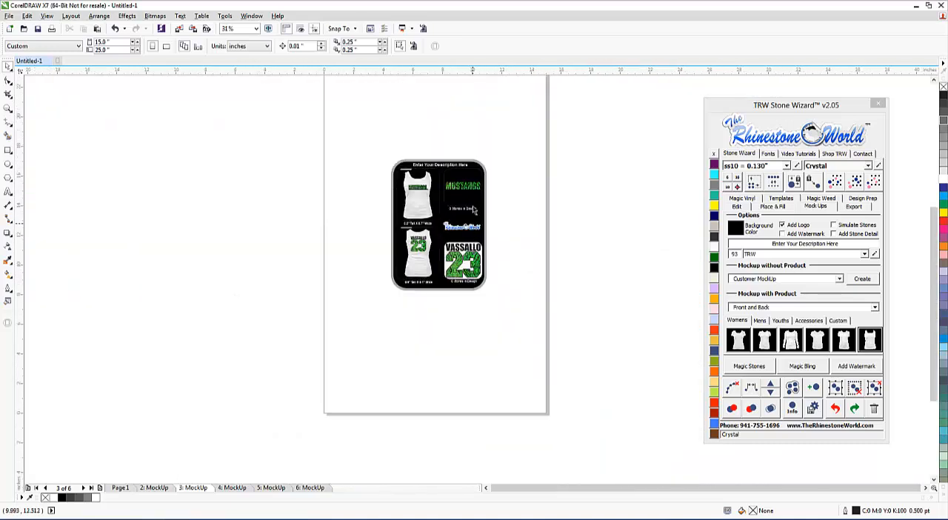
# Return to page 1 and view the zebra-filled number 23 up close.
pyautogui.click(155, 488)
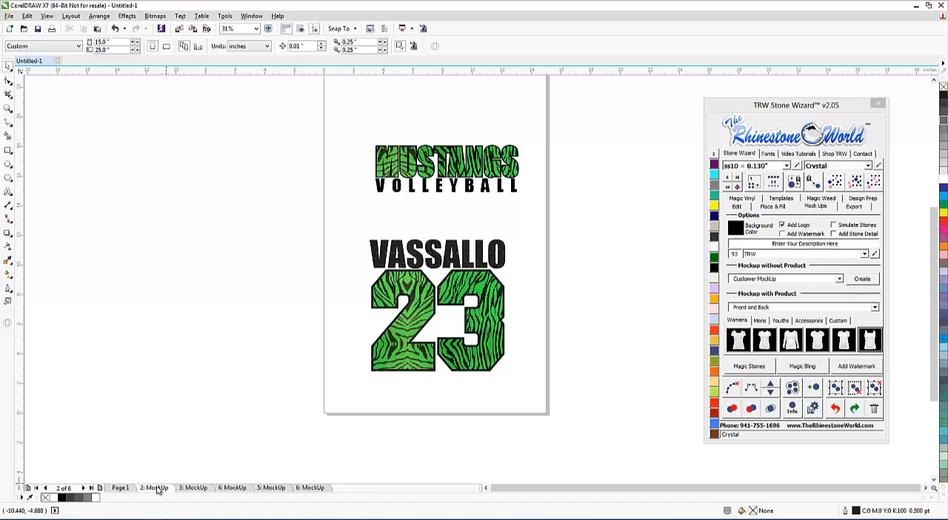
pyautogui.click(123, 489)
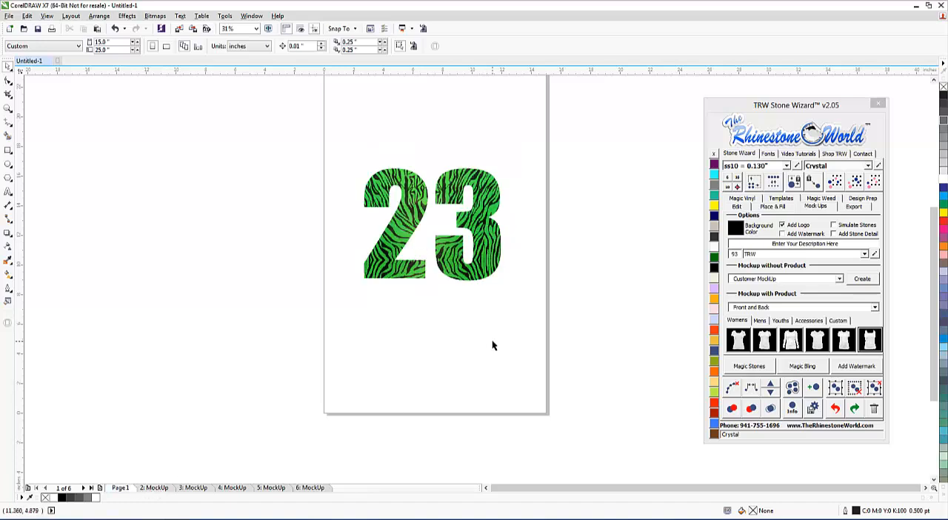
pyautogui.scroll(-1, 493, 342)
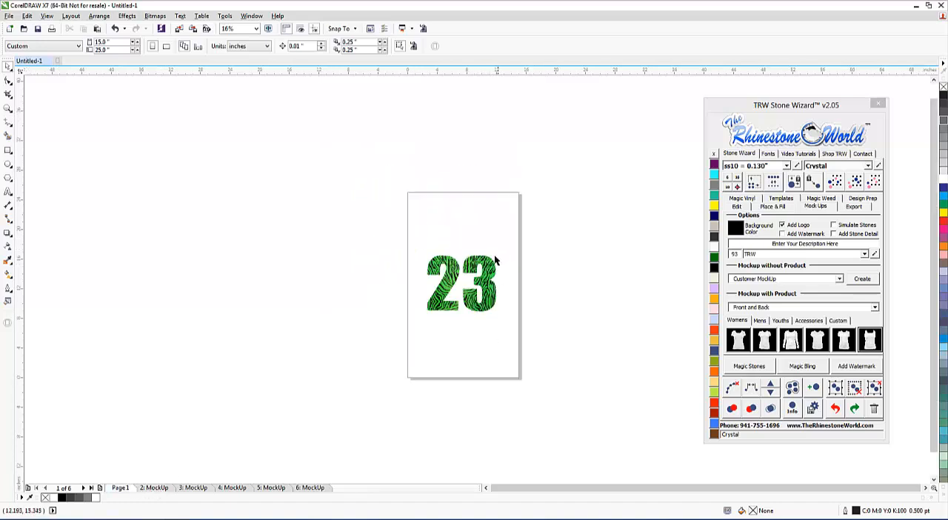
pyautogui.scroll(2, 480, 289)
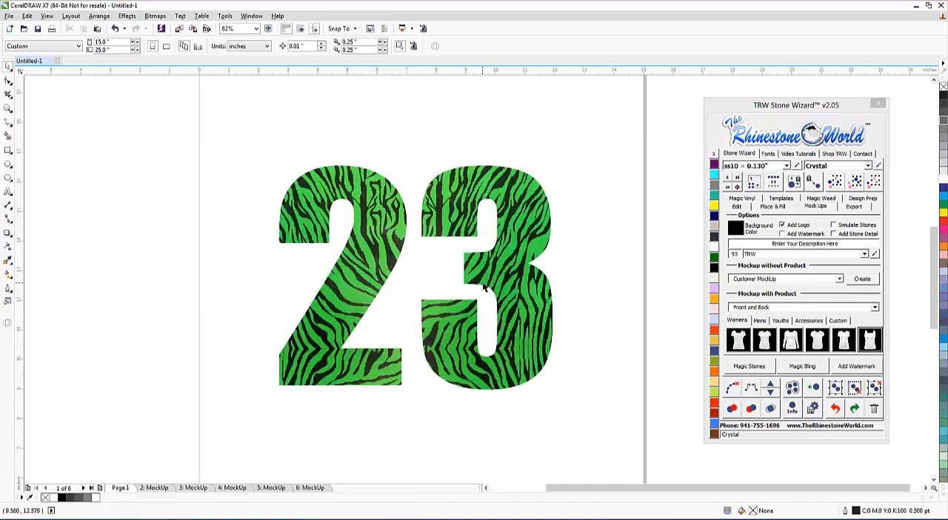